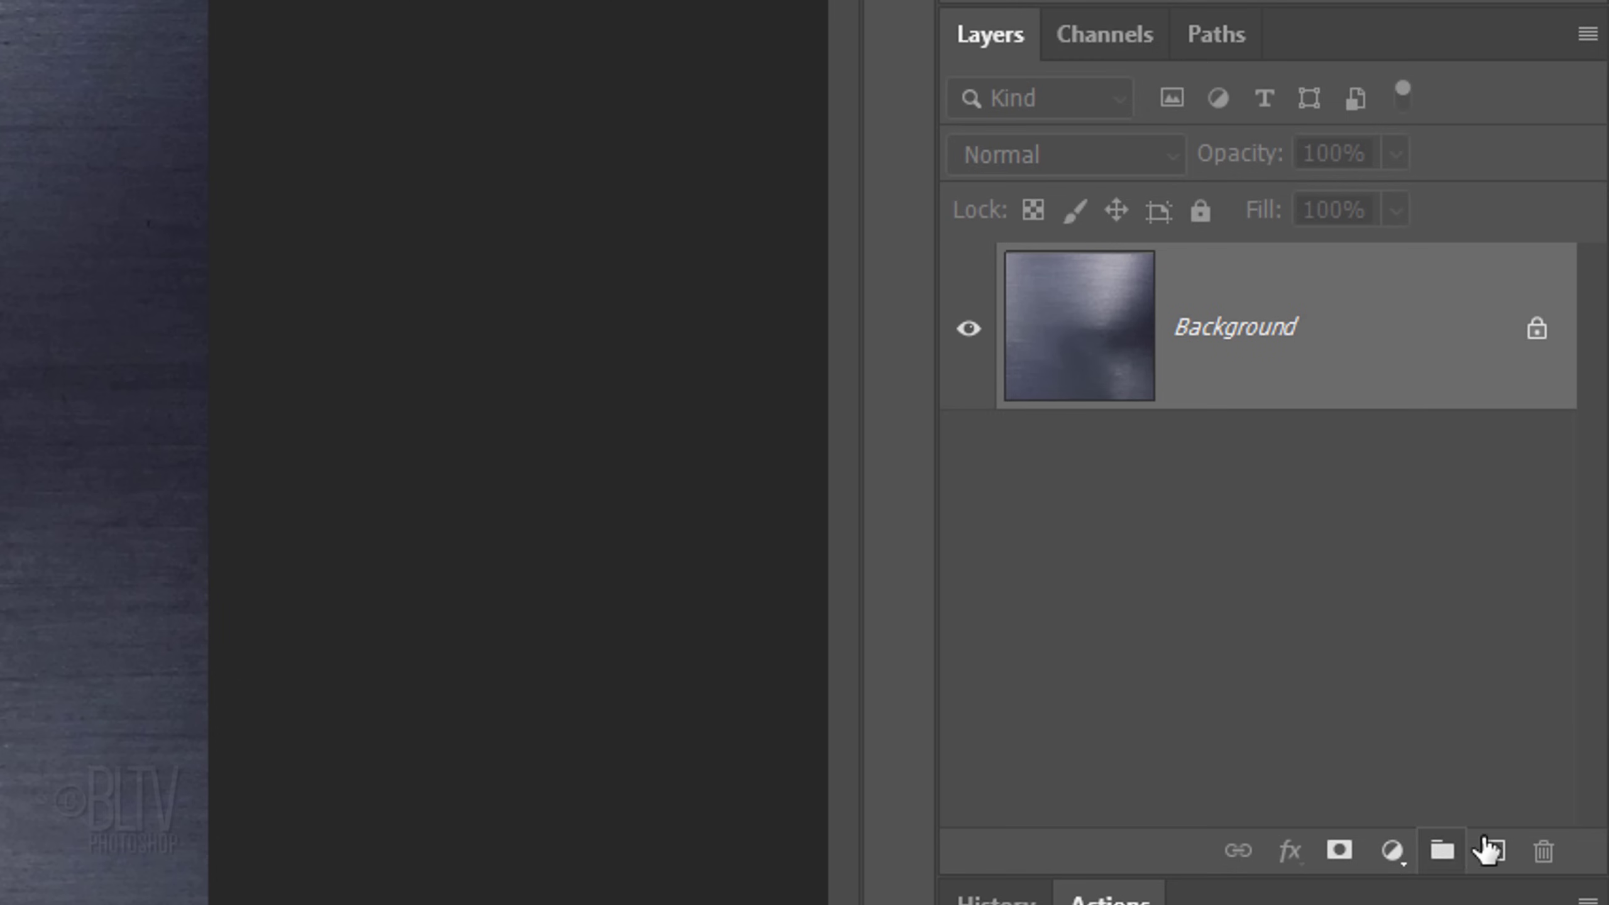
Add empty Layer 1 and set the Custom Shape tool to the crown in Pixels mode, drawn from center
{"action": "left_click", "coordinate": [1493, 852]}
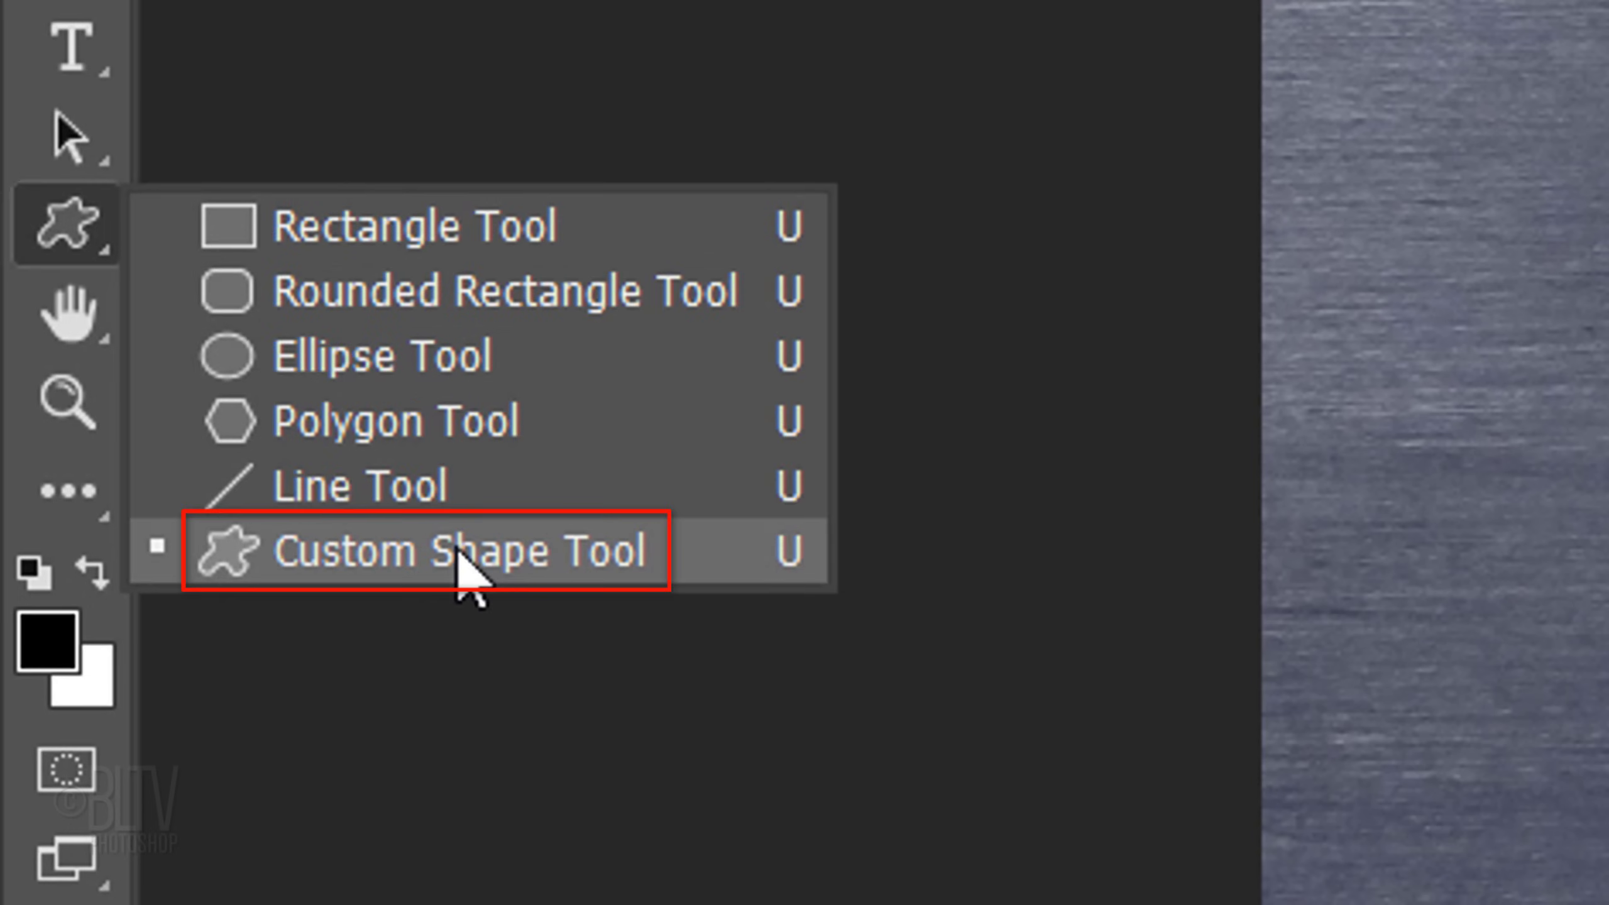
{"action": "left_click", "coordinate": [459, 552]}
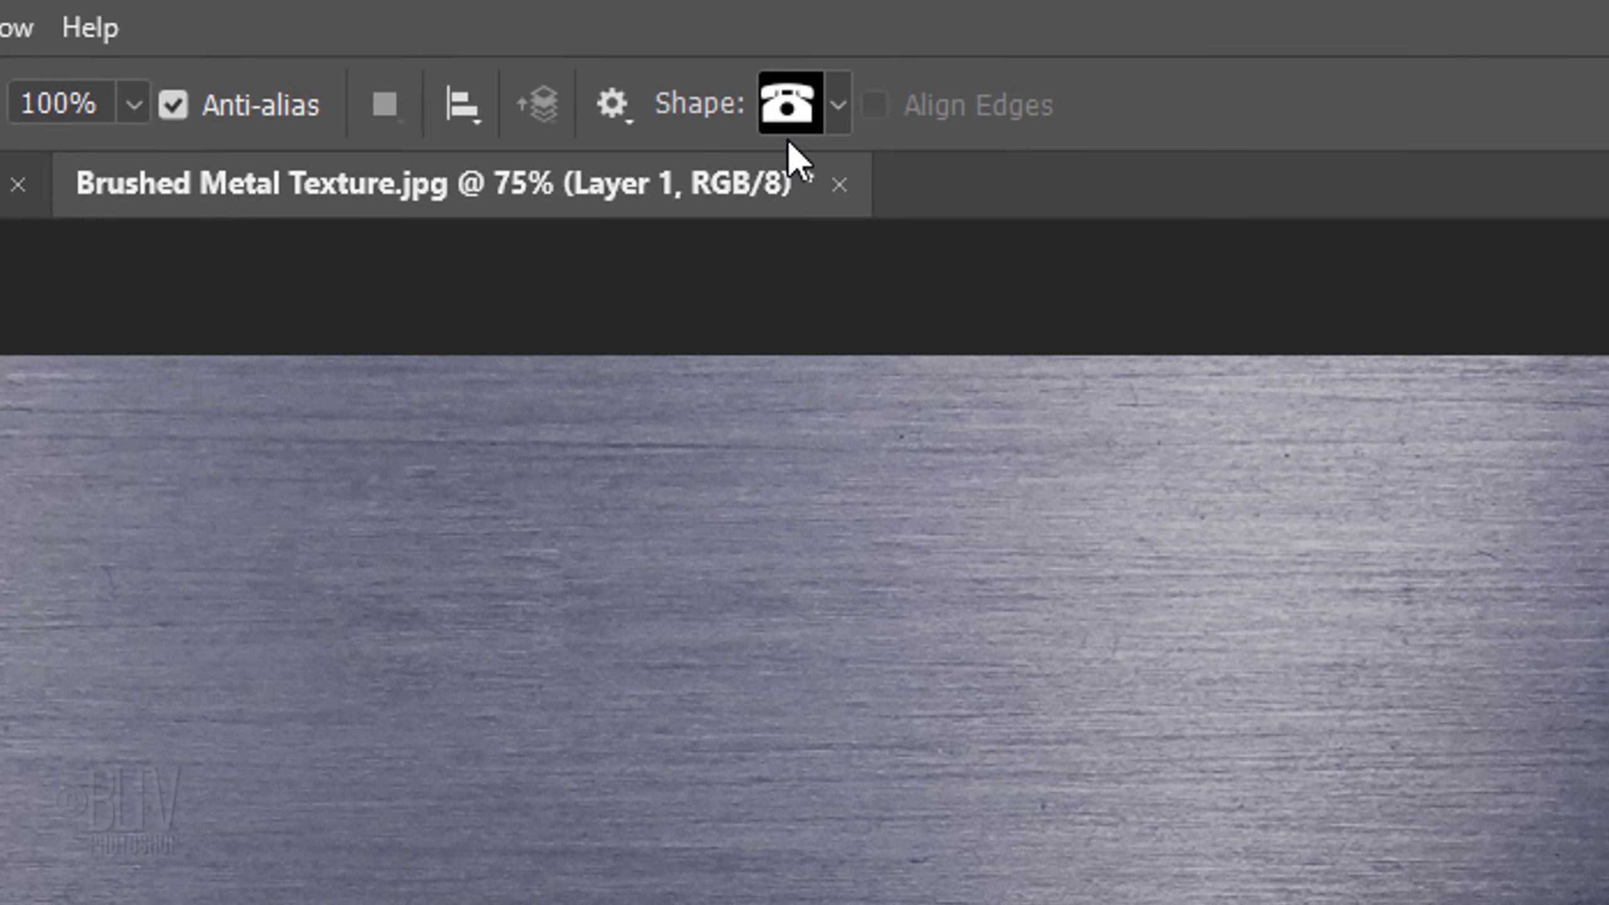
{"action": "left_click", "coordinate": [832, 104]}
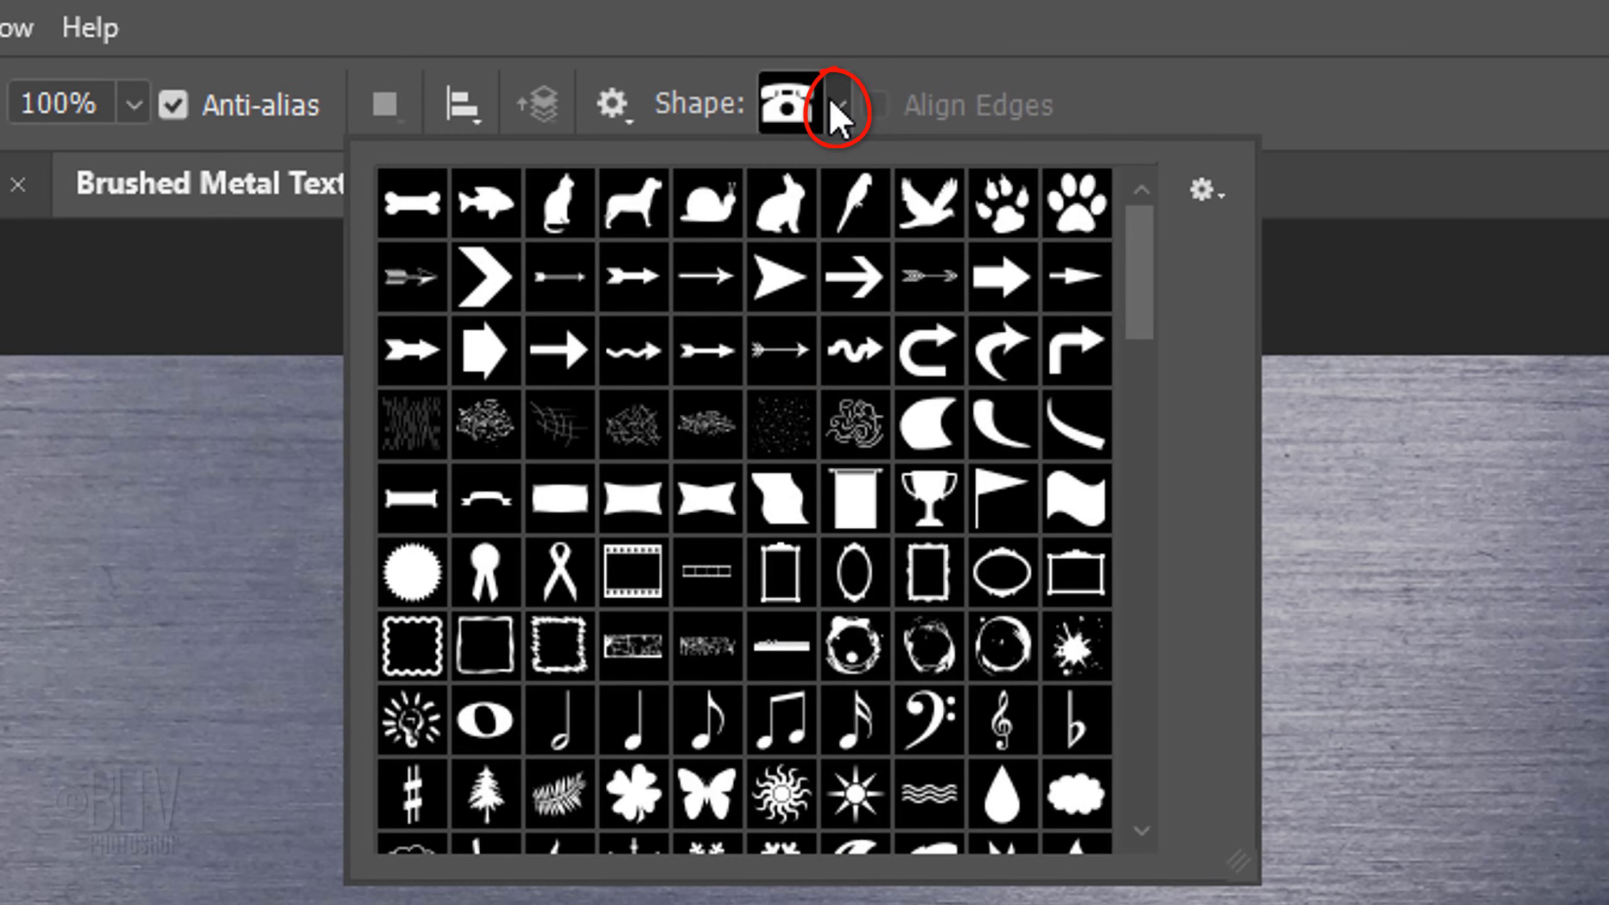
{"action": "left_click", "coordinate": [1203, 192]}
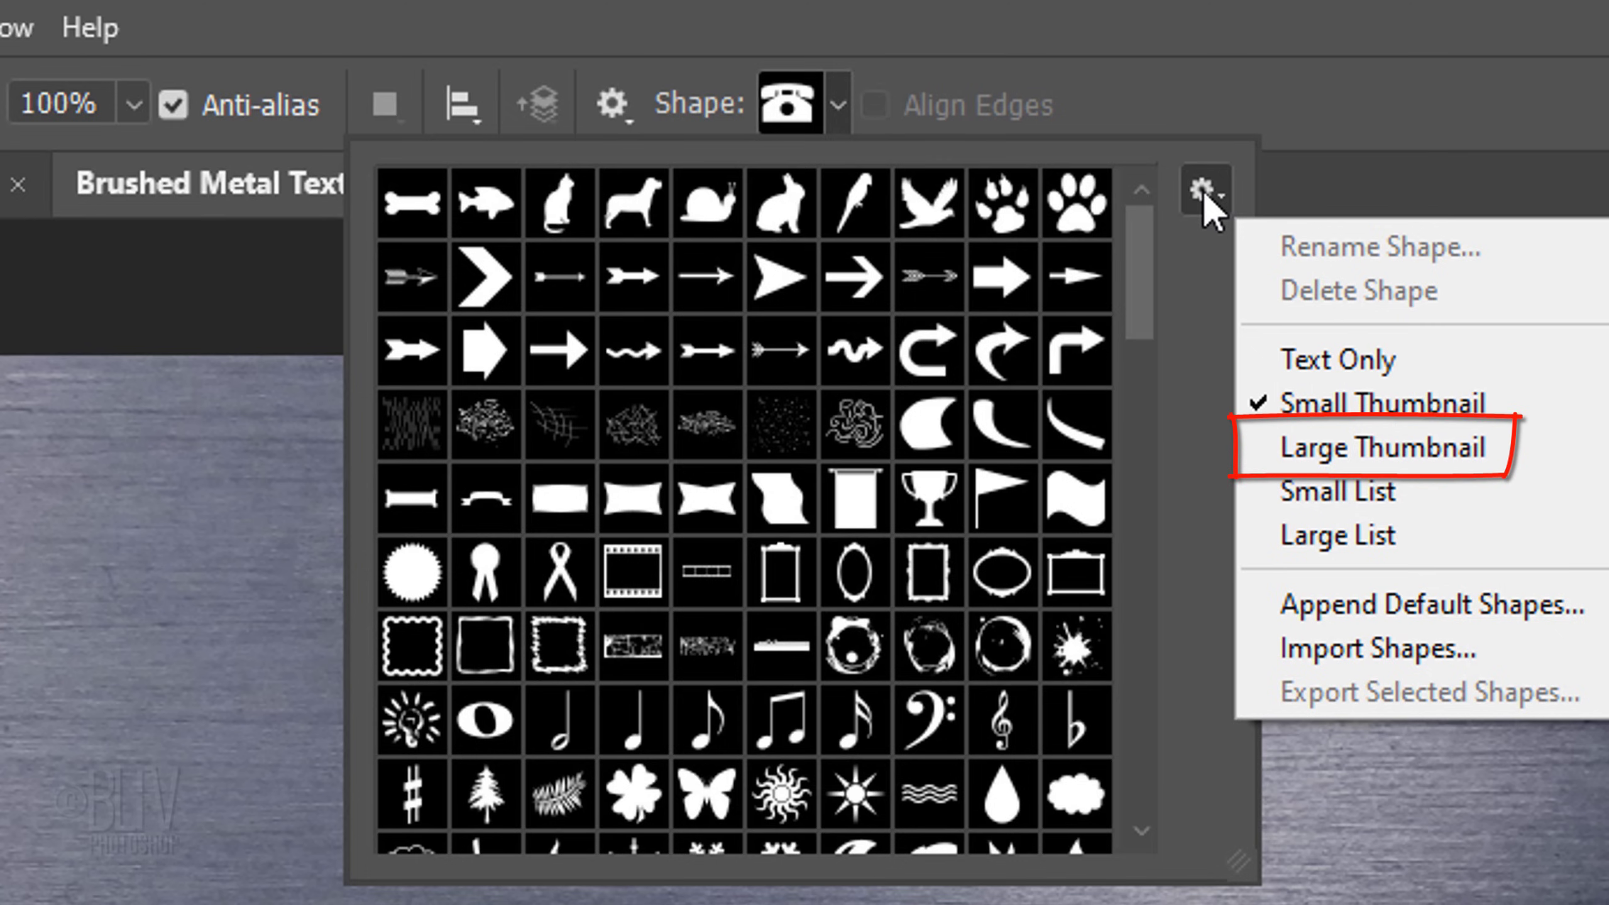
{"action": "left_click", "coordinate": [1206, 198]}
{"action": "scroll", "coordinate": [1124, 331], "scroll_direction": "down", "scroll_amount": 10}
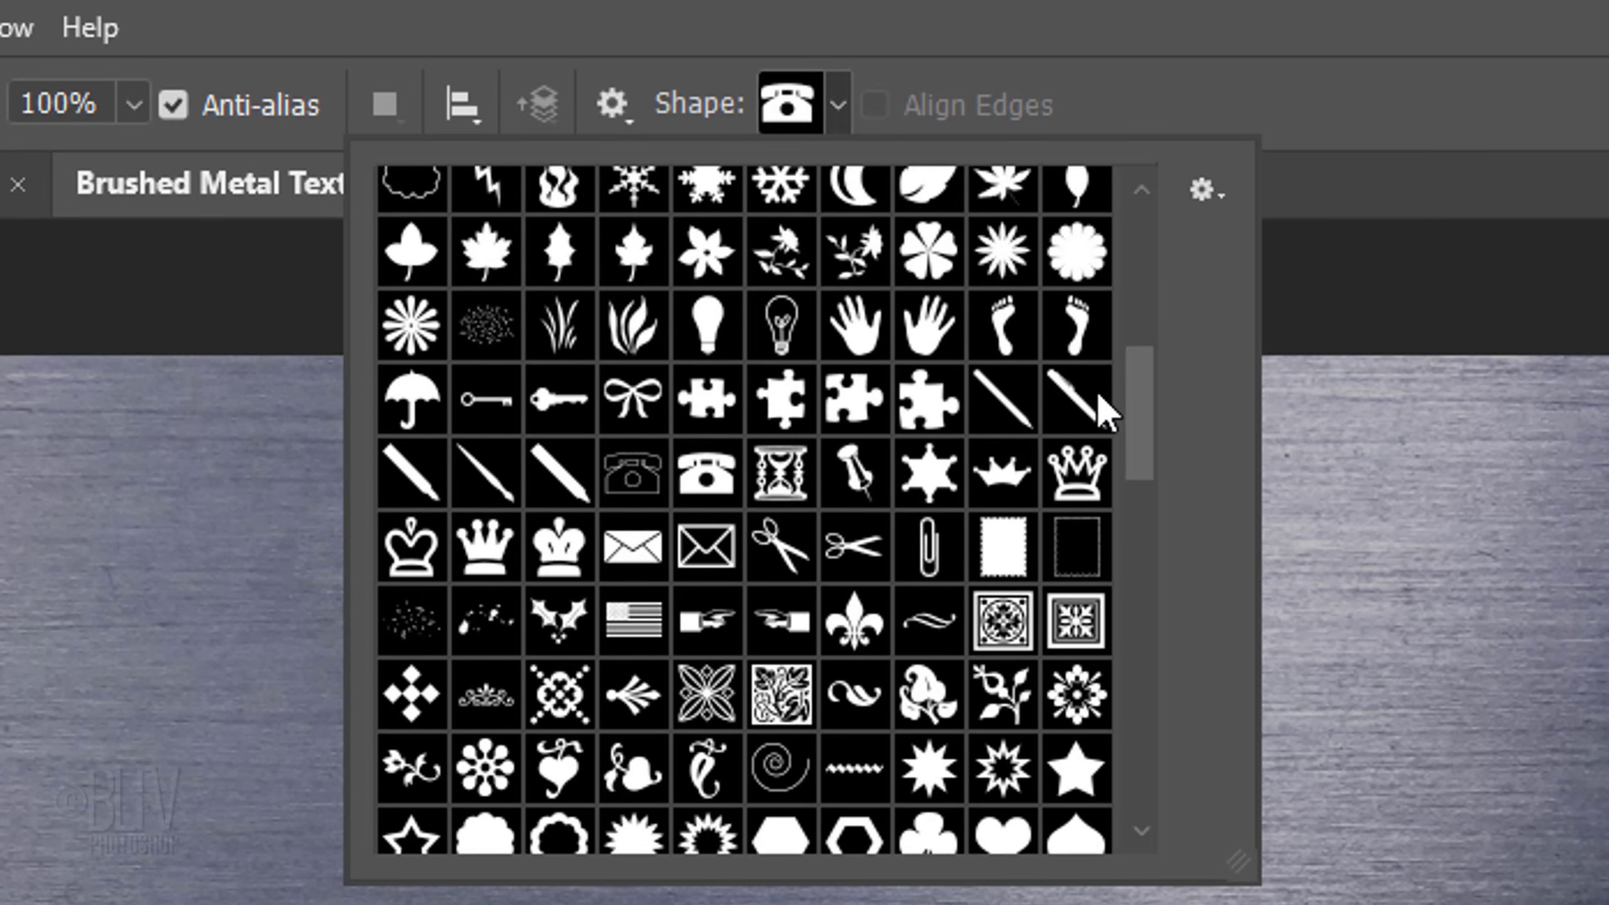
{"action": "left_click", "coordinate": [485, 510]}
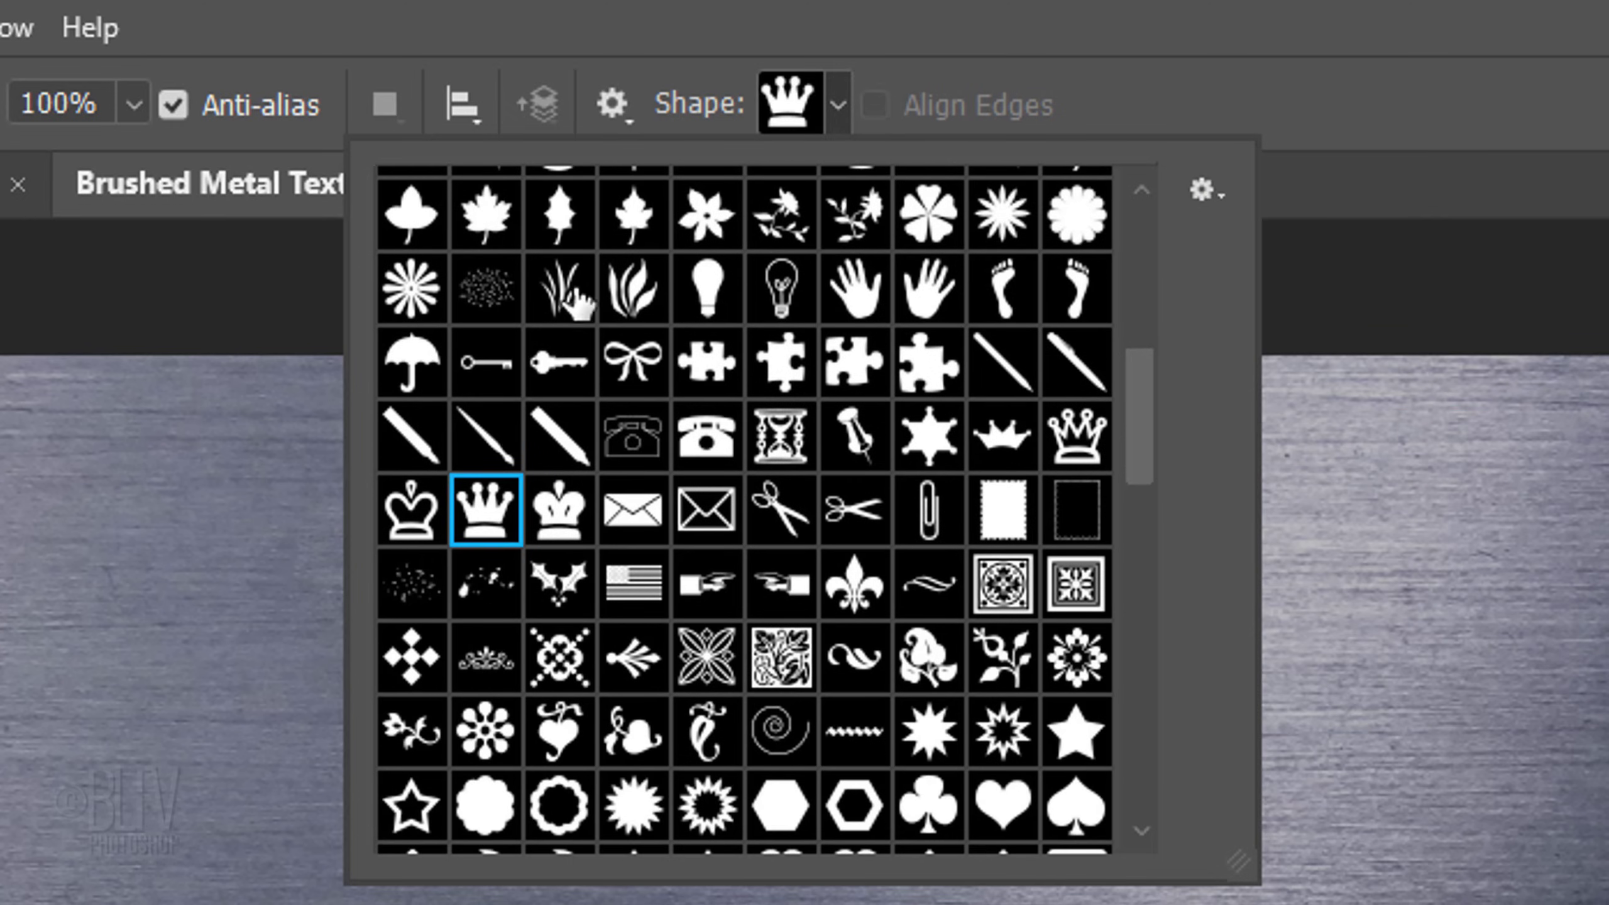
{"action": "left_click", "coordinate": [612, 103]}
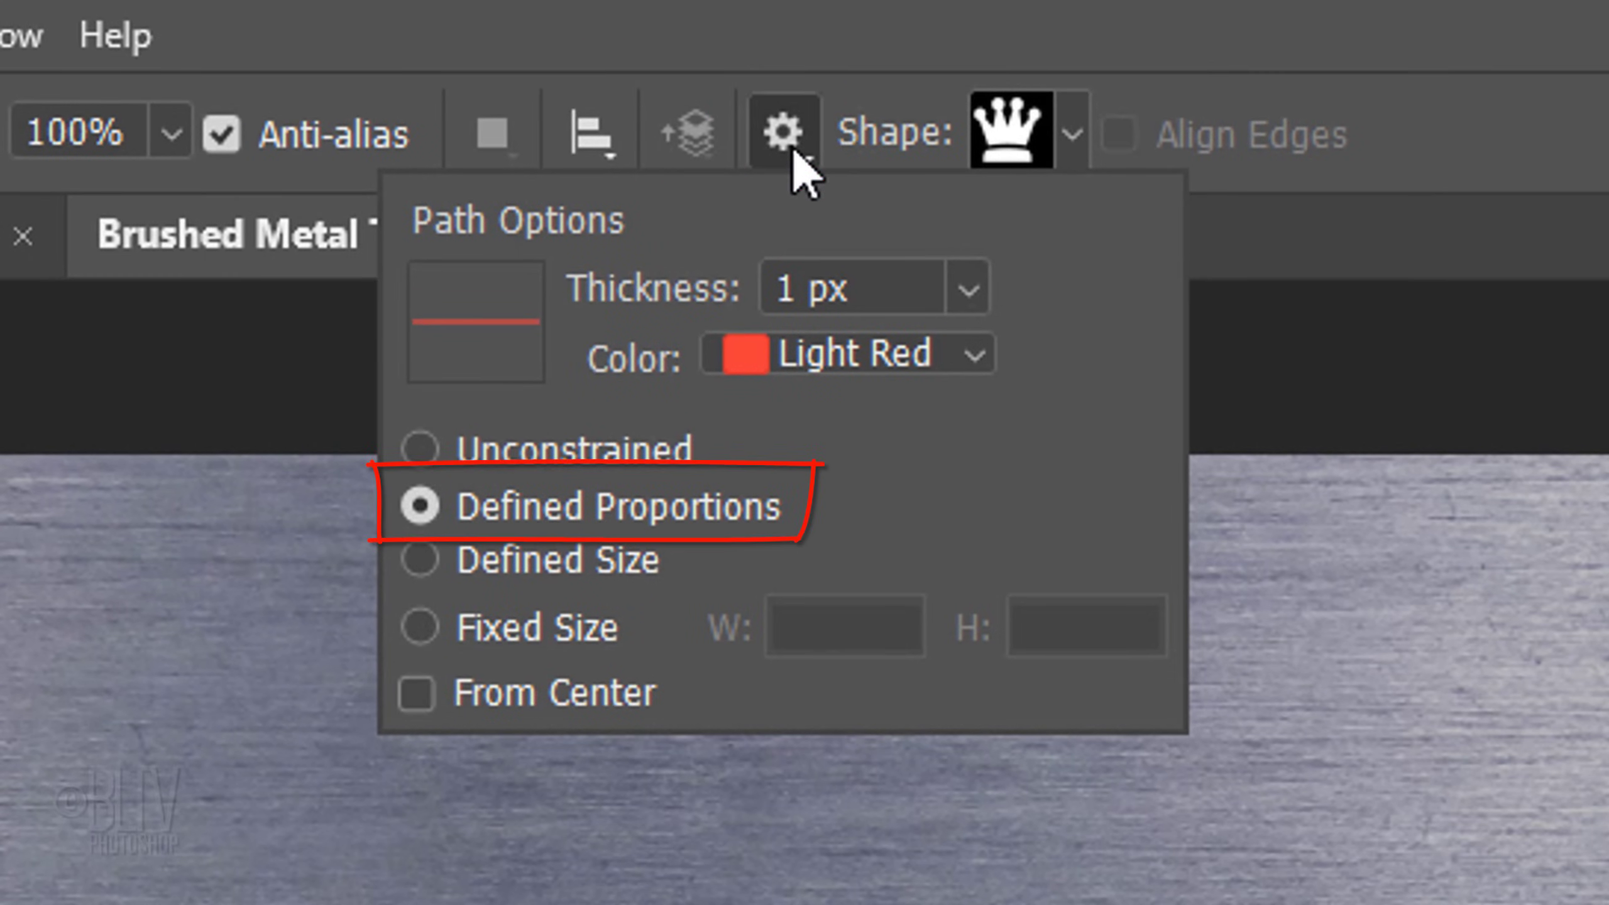
{"action": "left_click", "coordinate": [416, 696]}
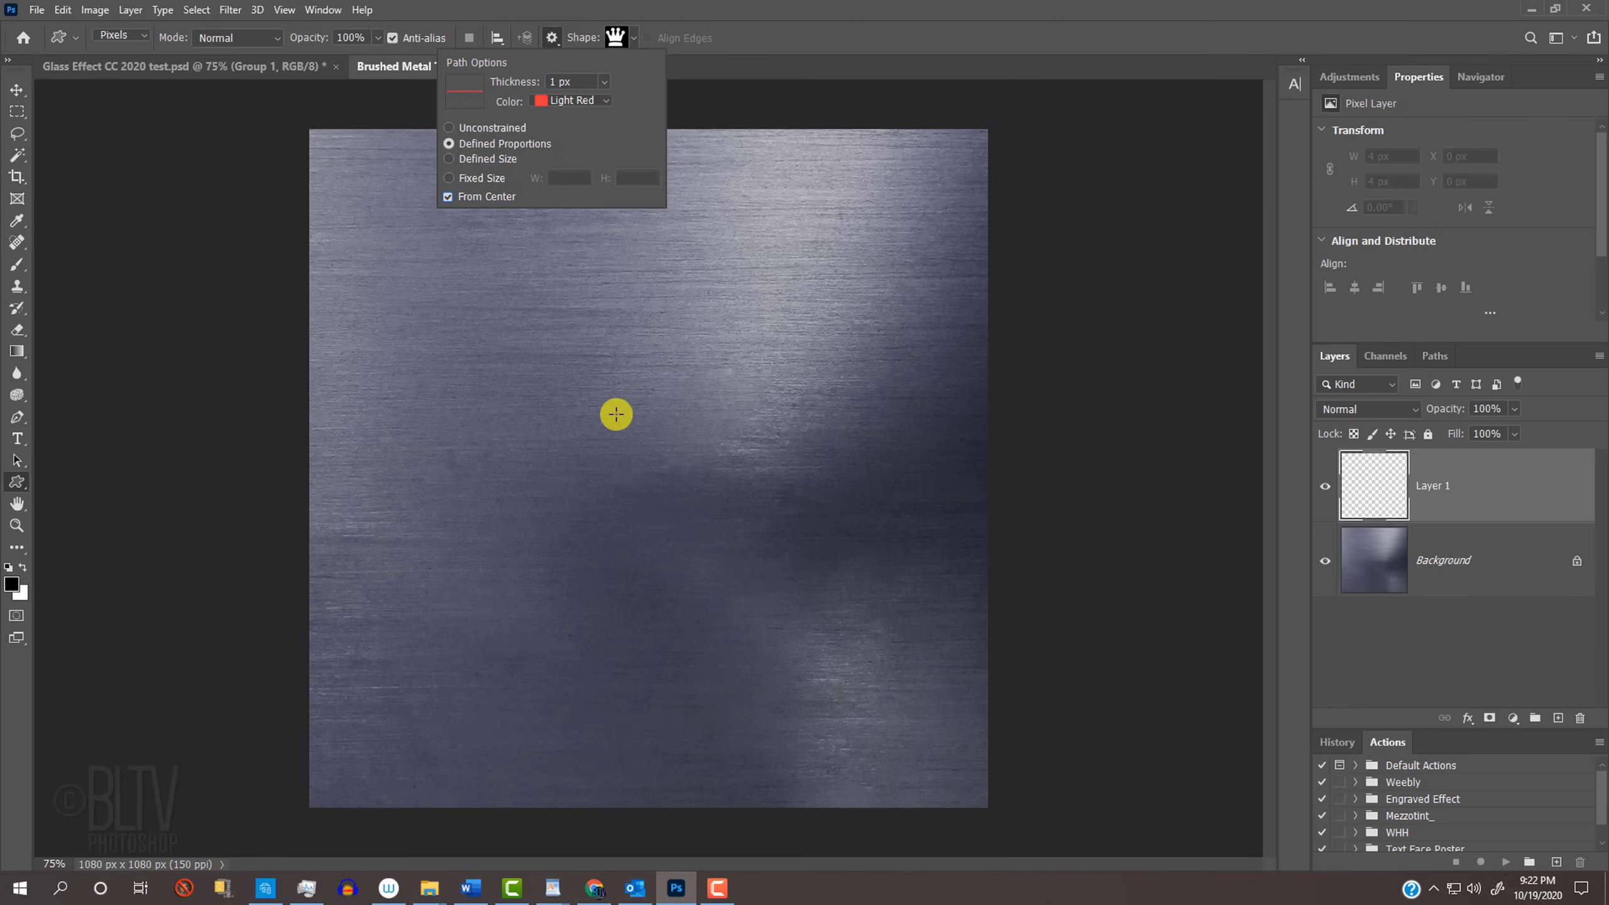
Draw a black 689 × 647 px crown and align it to the canvas's vertical and horizontal centres
{"action": "left_click", "coordinate": [651, 462]}
{"action": "left_click_drag", "start_coordinate": [651, 462], "coordinate": [868, 209]}
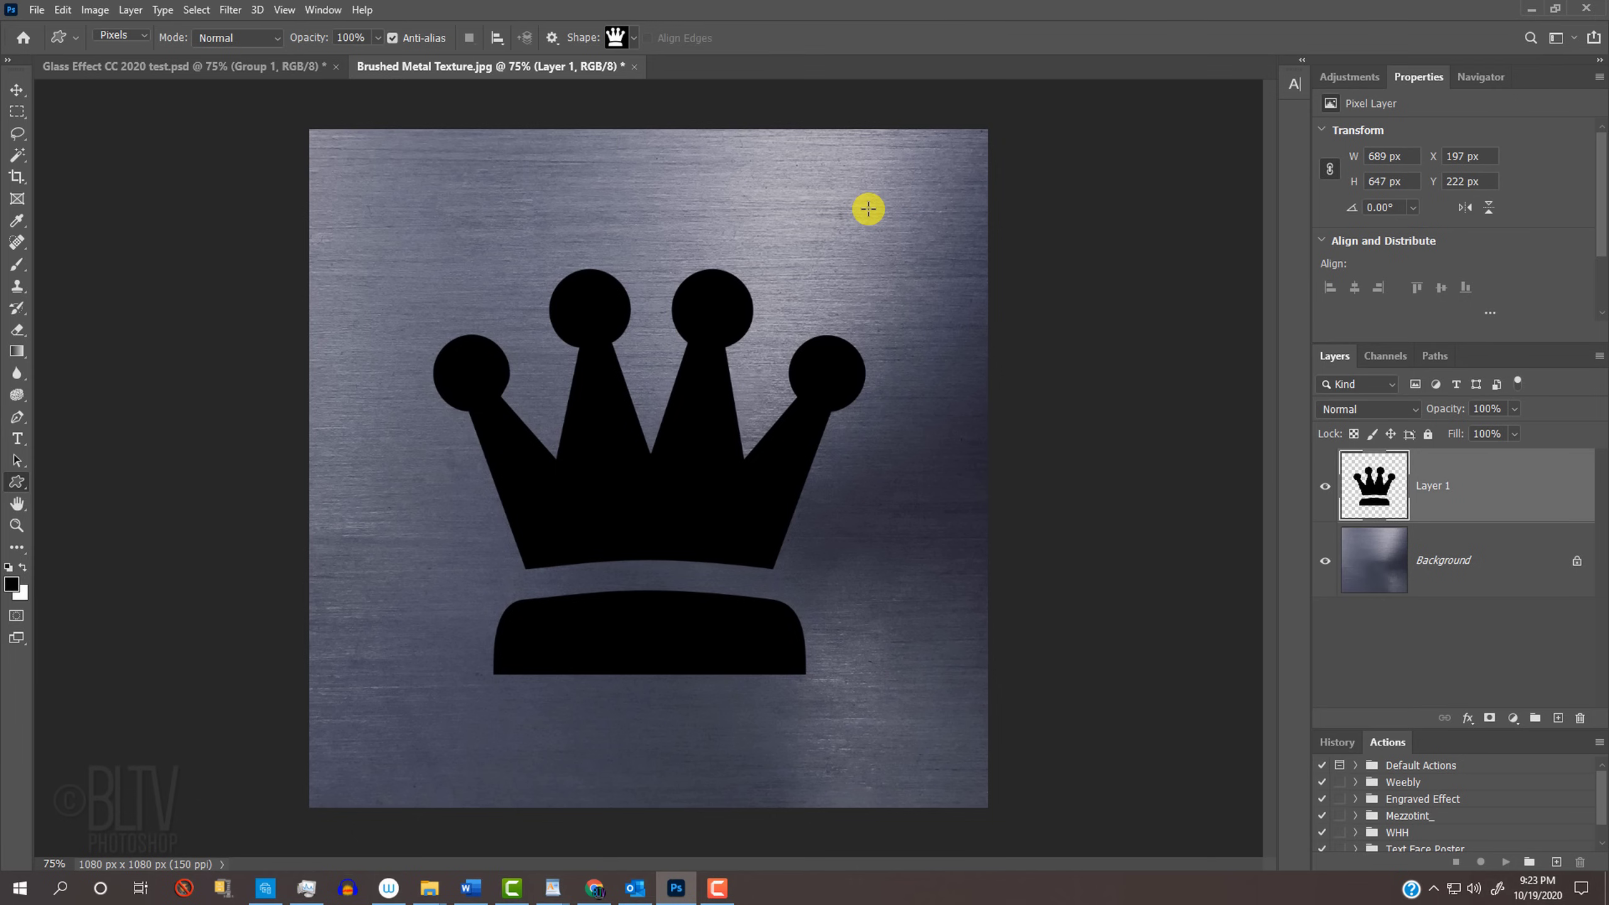
{"action": "key", "text": "ctrl+a"}
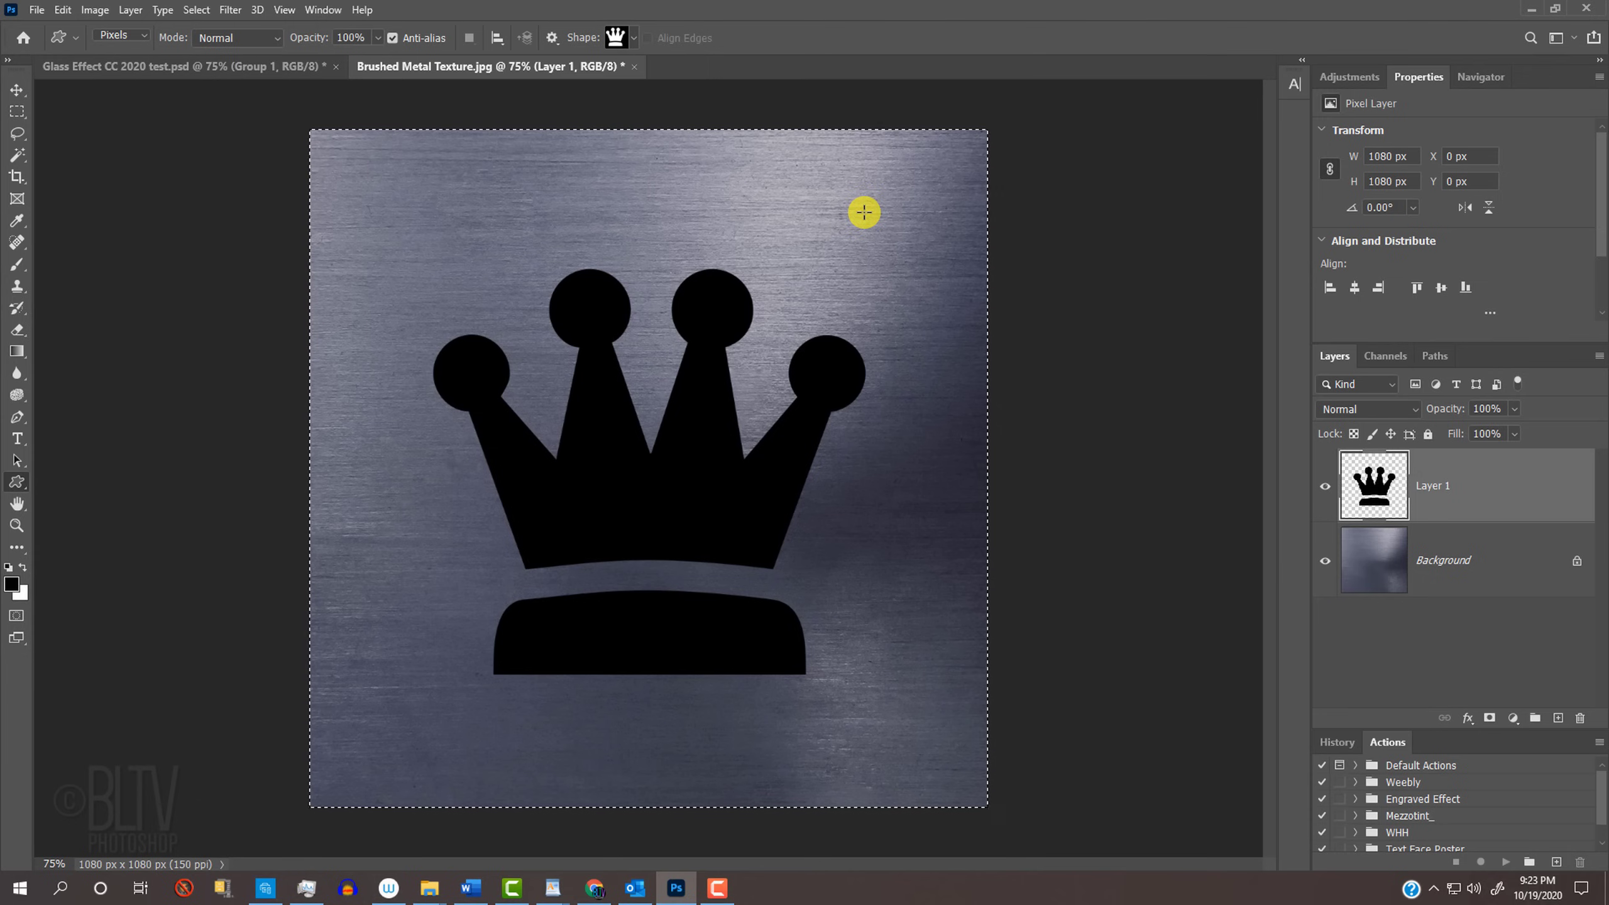
{"action": "key", "text": "v"}
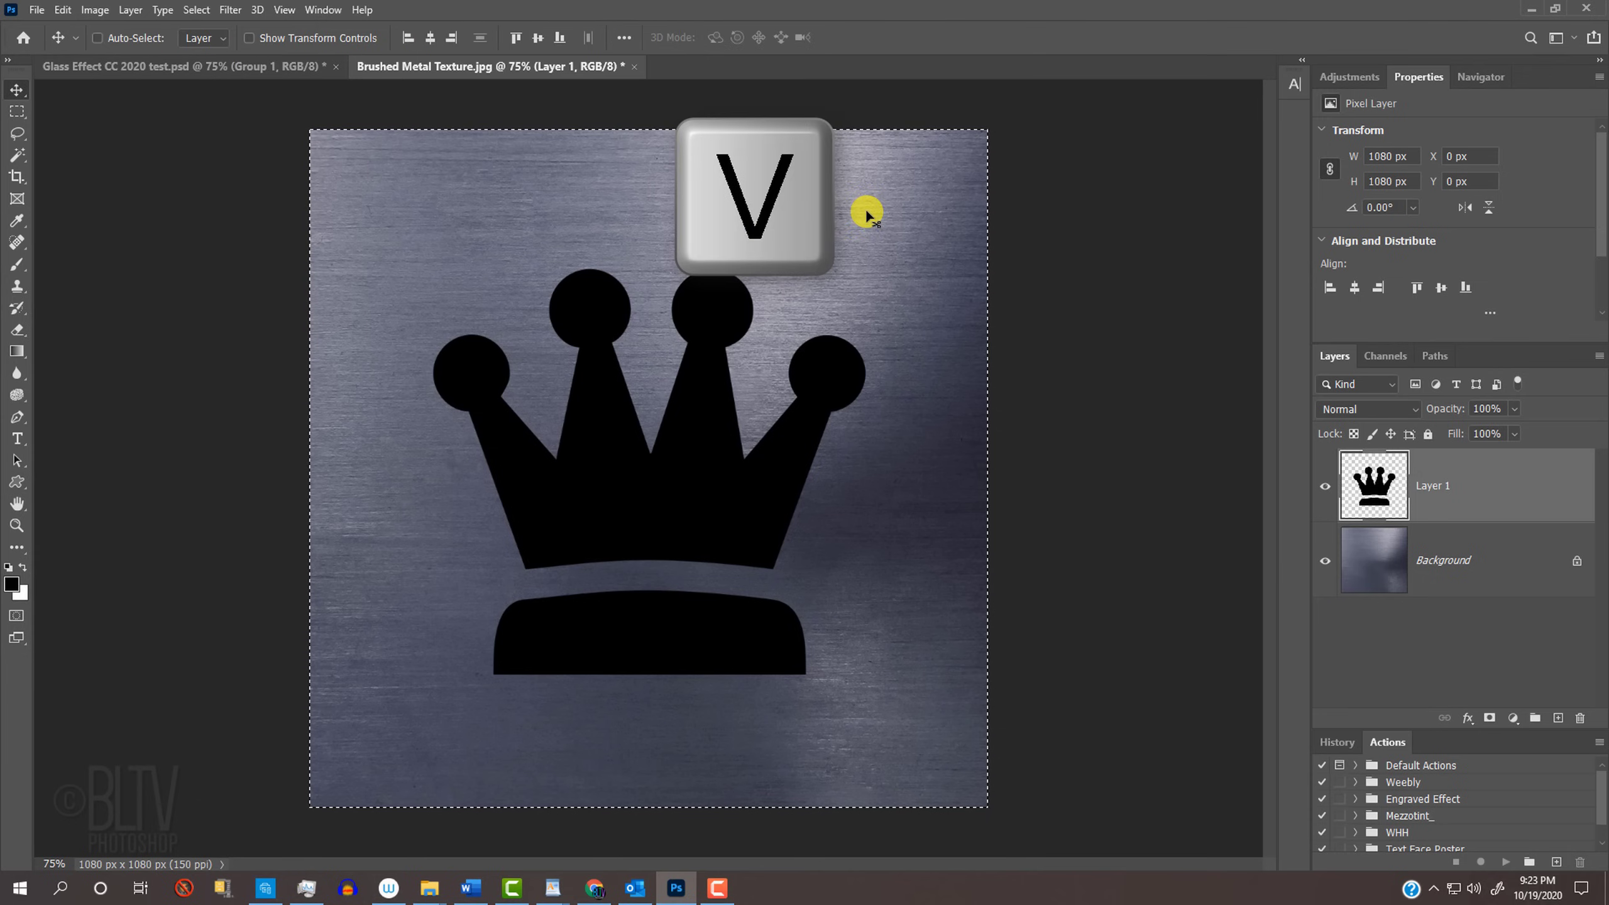
{"action": "left_click", "coordinate": [539, 38]}
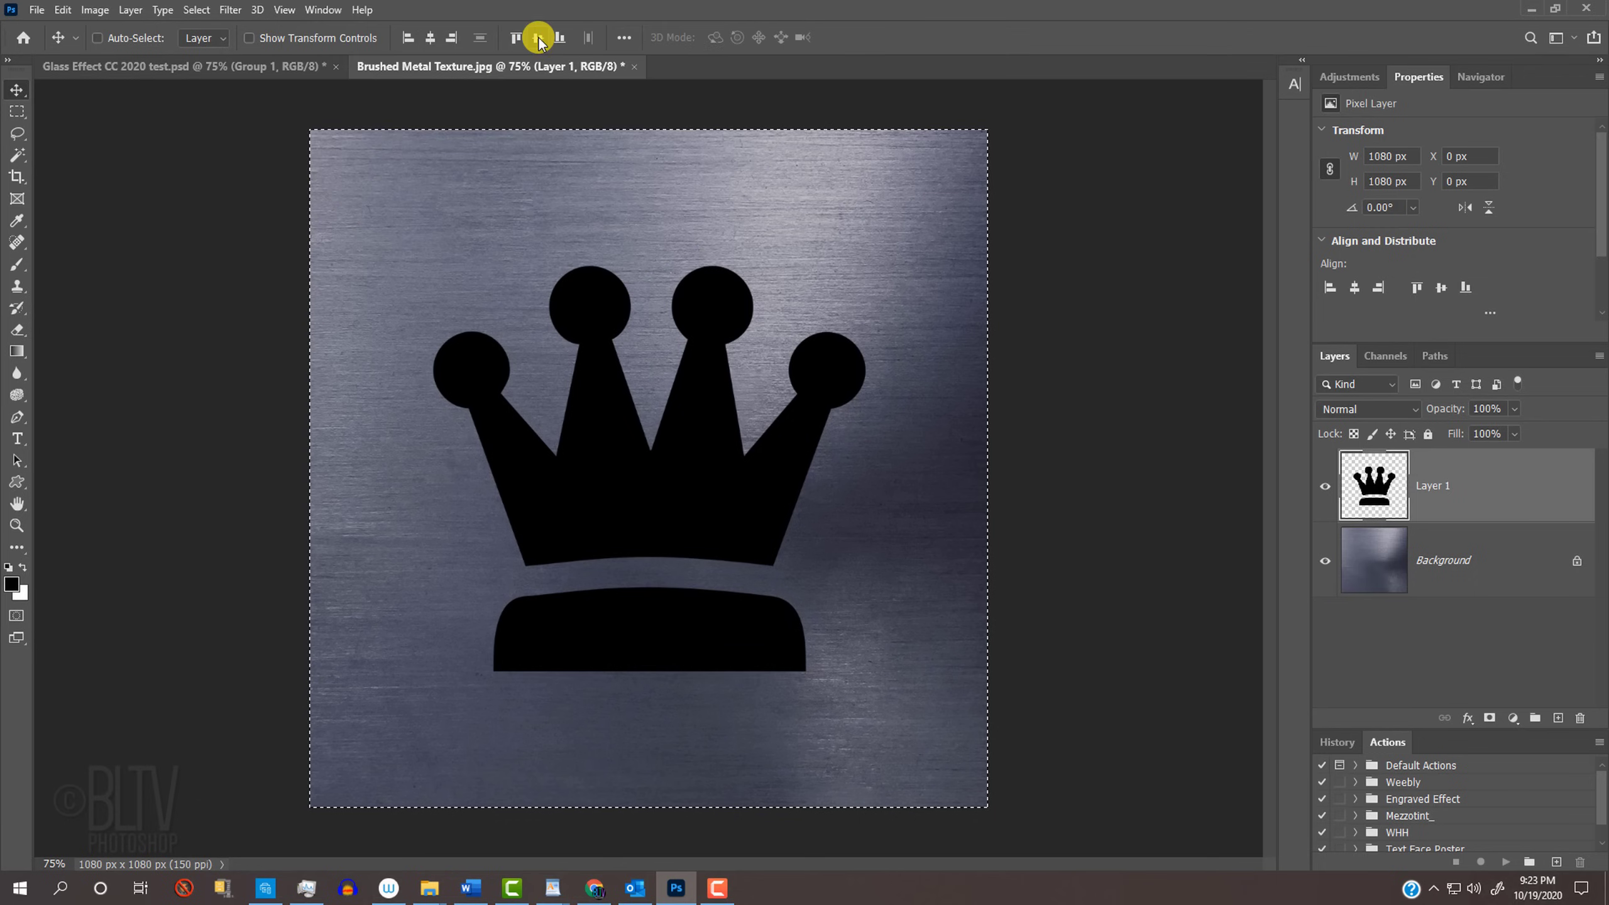
{"action": "left_click", "coordinate": [431, 38]}
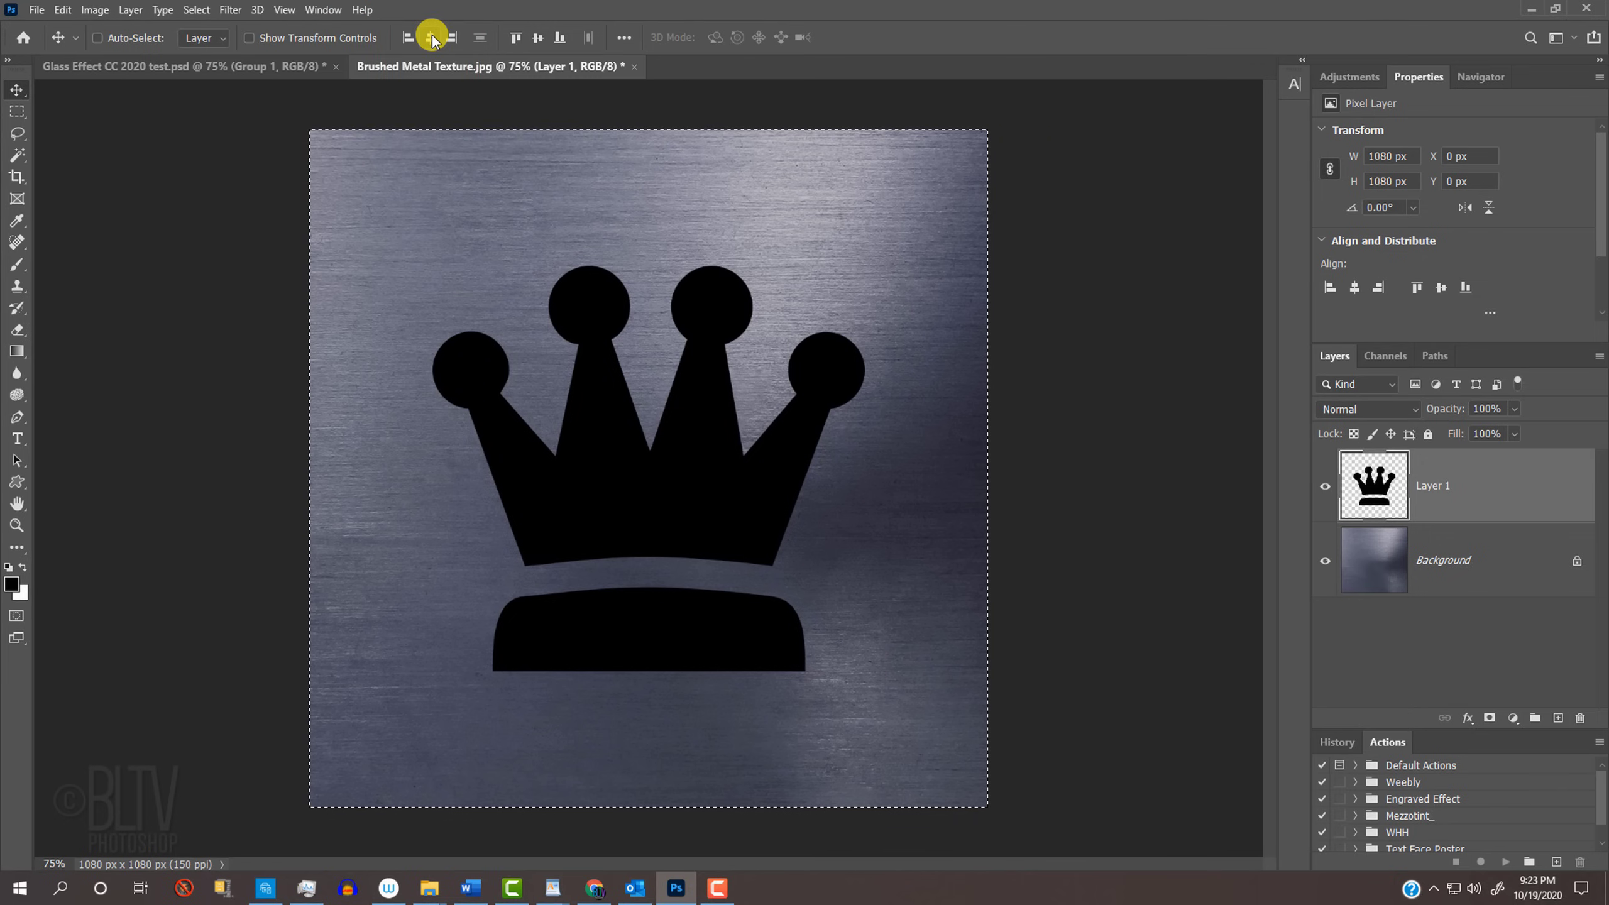
{"action": "key", "text": "ctrl+d"}
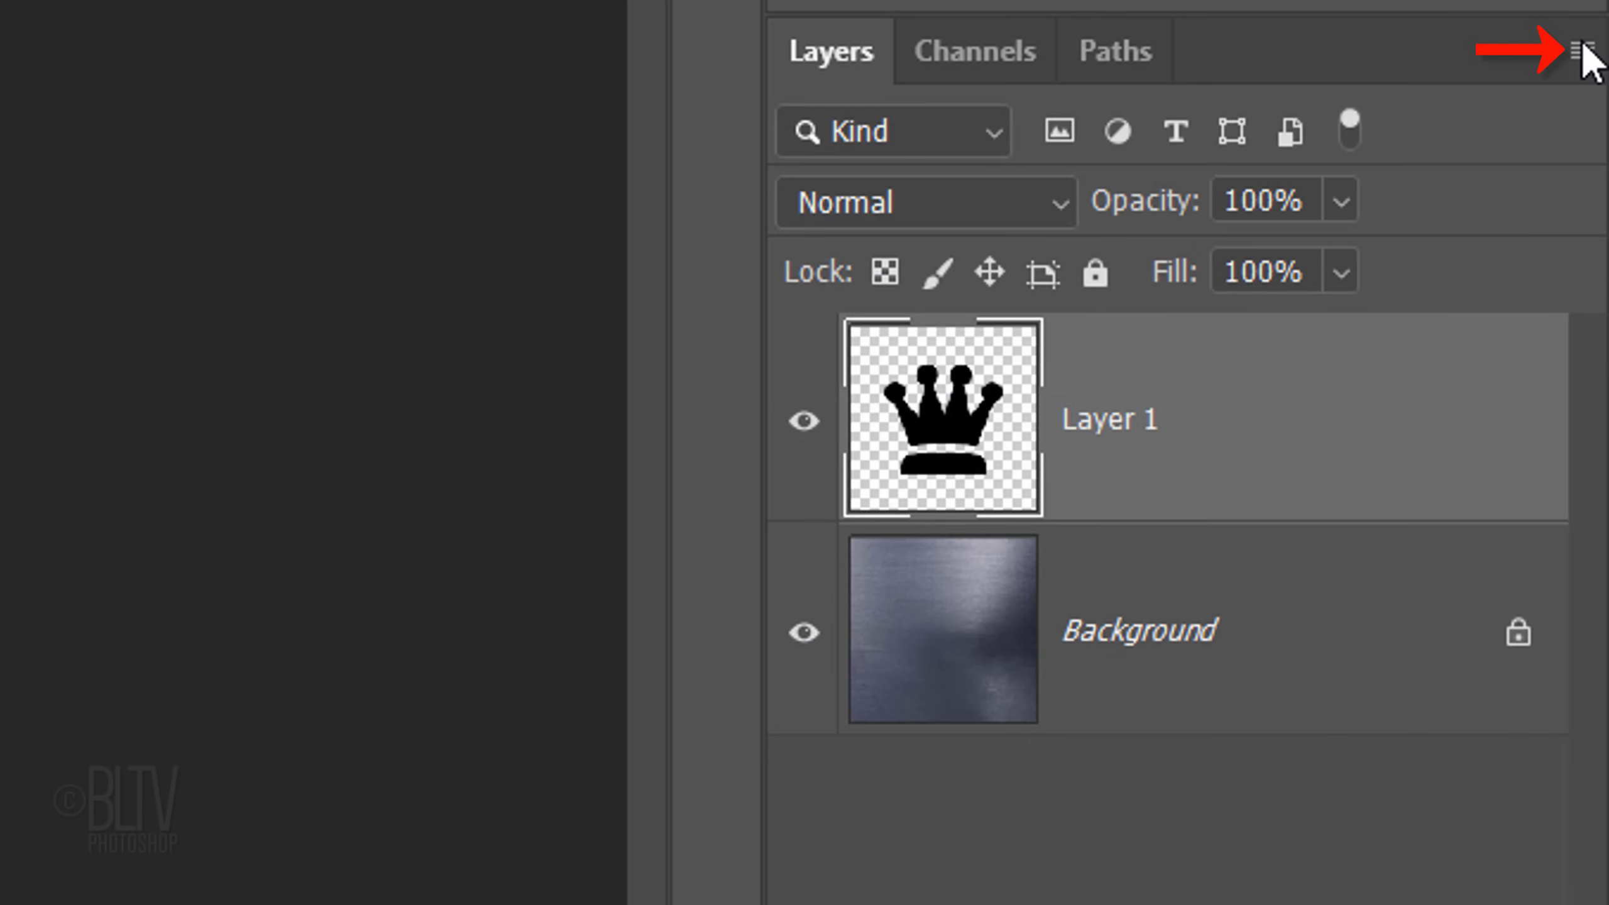
Convert the crown layer to a smart object, set Fill to 0%, and duplicate it twice
{"action": "left_click", "coordinate": [1582, 48]}
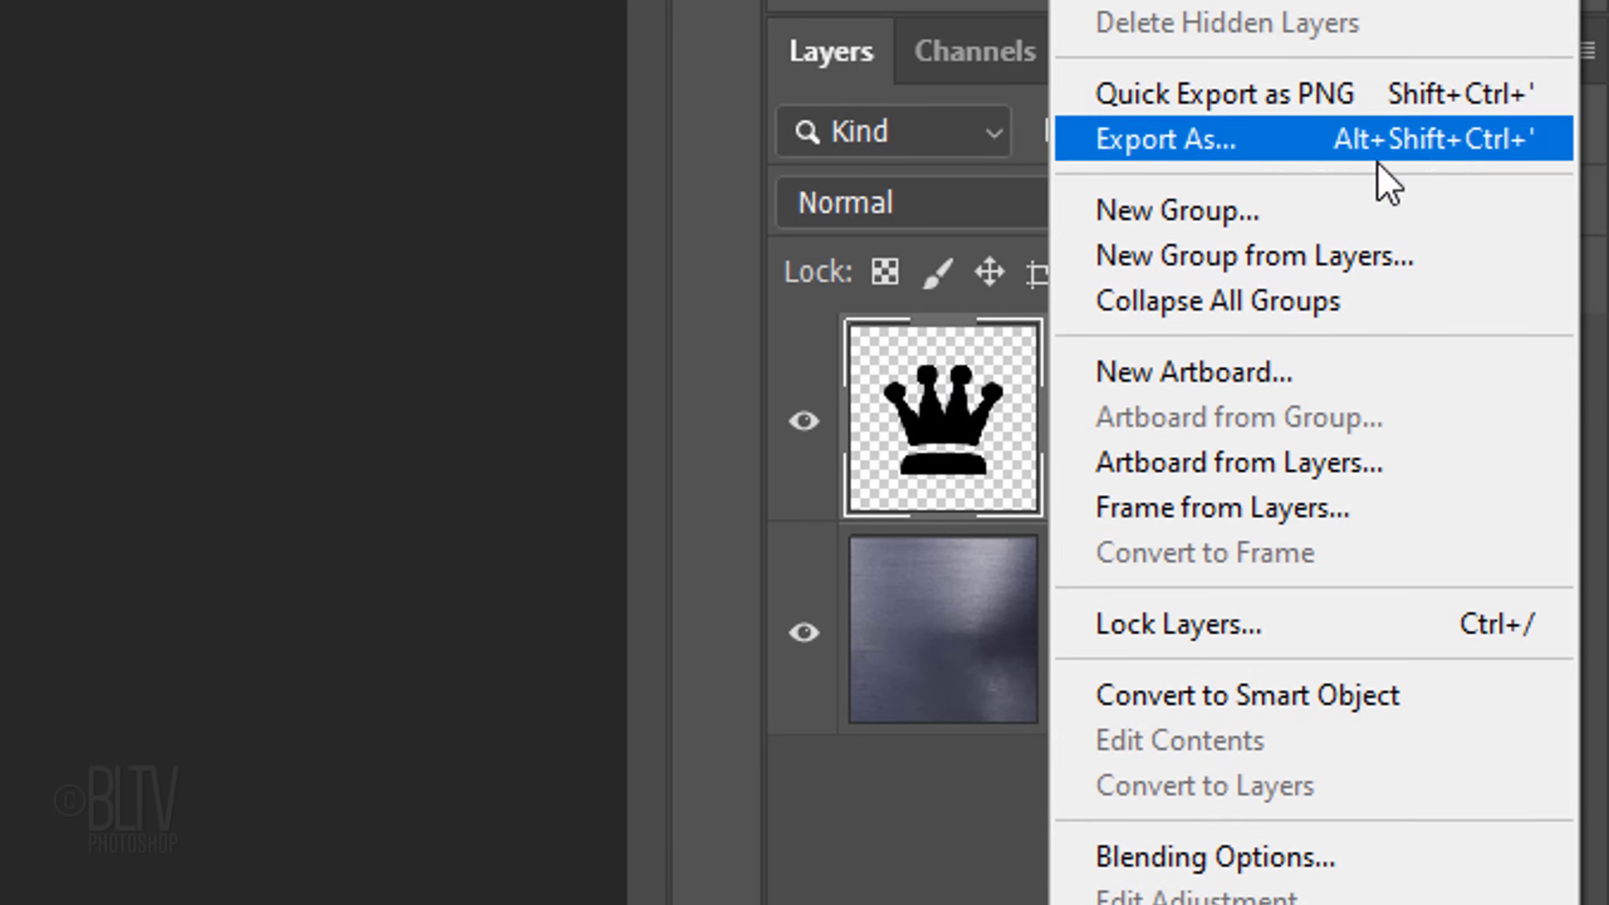
{"action": "left_click", "coordinate": [1187, 694]}
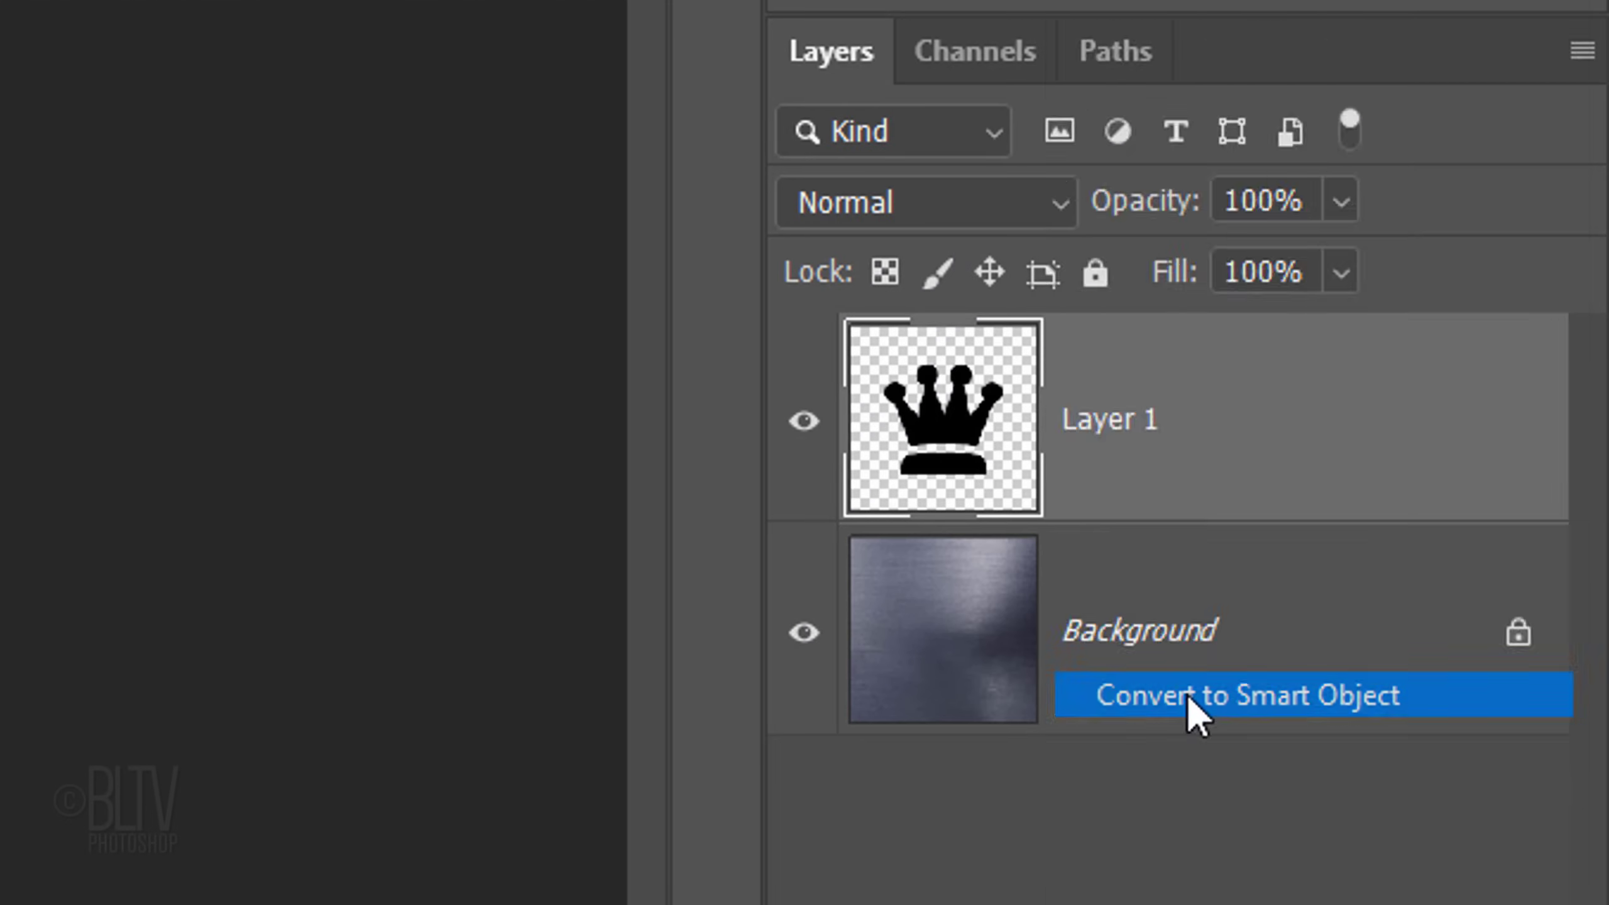
{"action": "left_click", "coordinate": [1340, 272]}
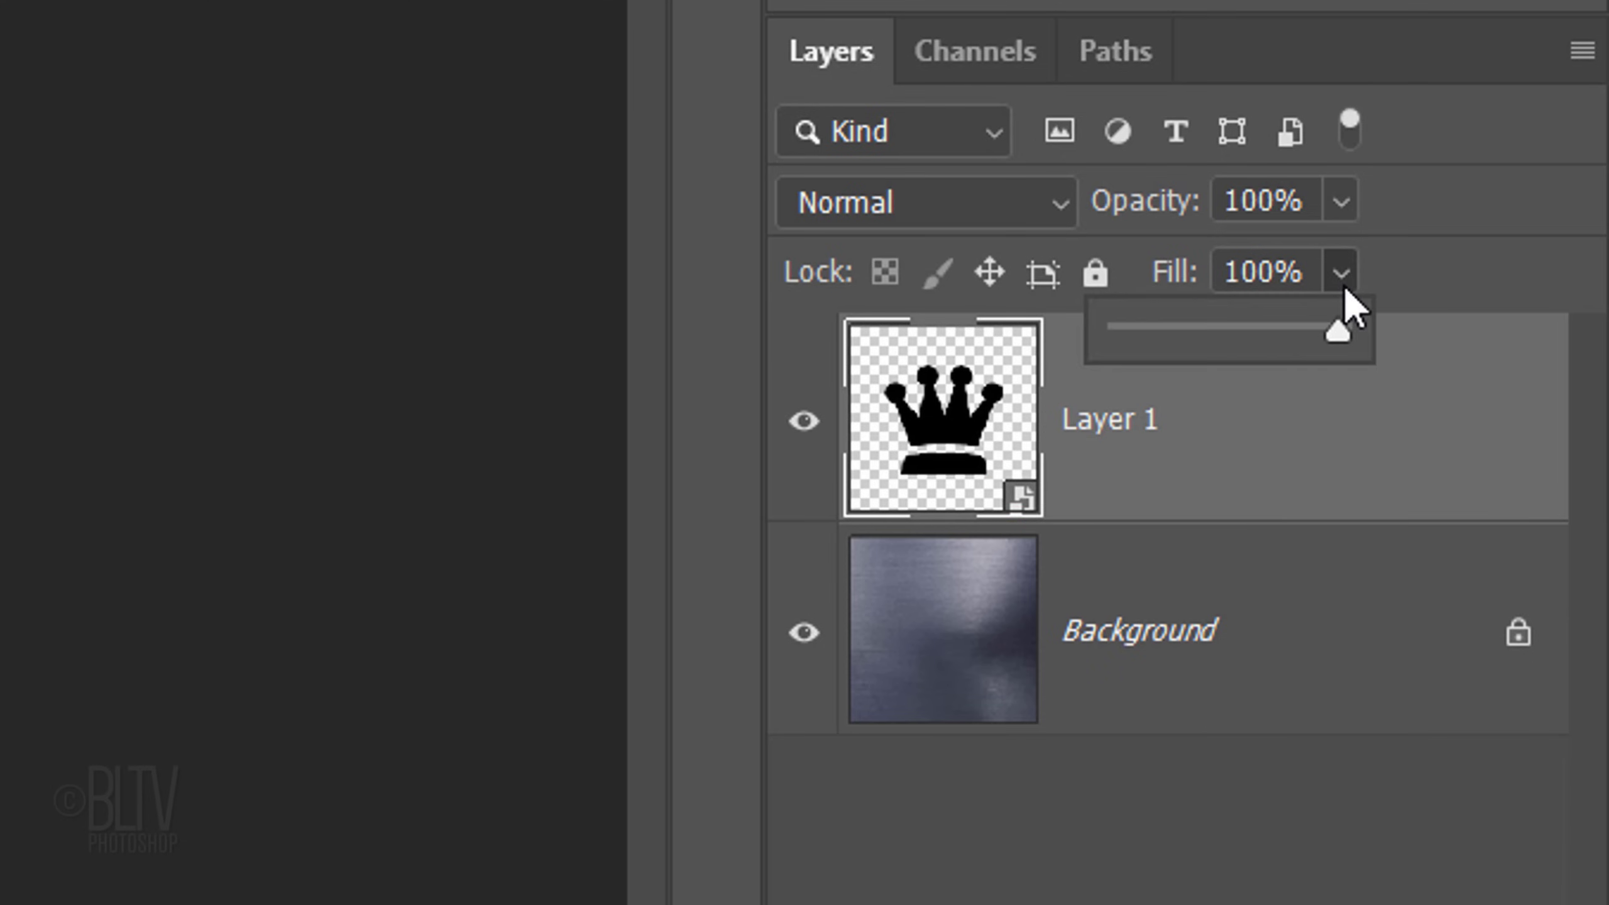
{"action": "left_click_drag", "start_coordinate": [1346, 321], "coordinate": [975, 336]}
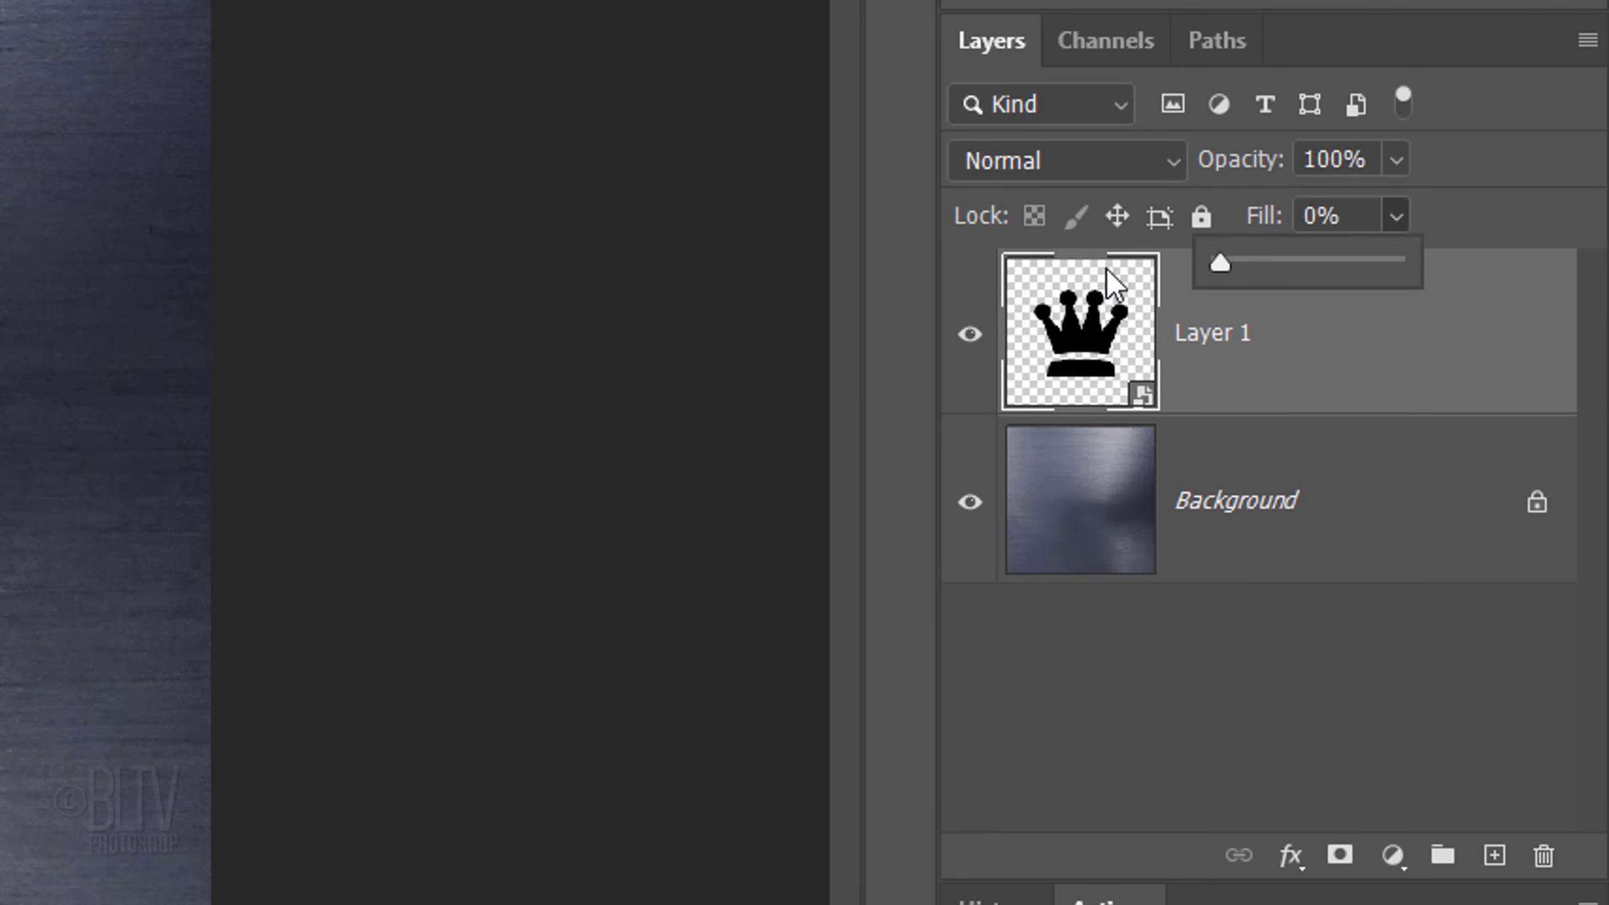
{"action": "key", "text": "ctrl+j"}
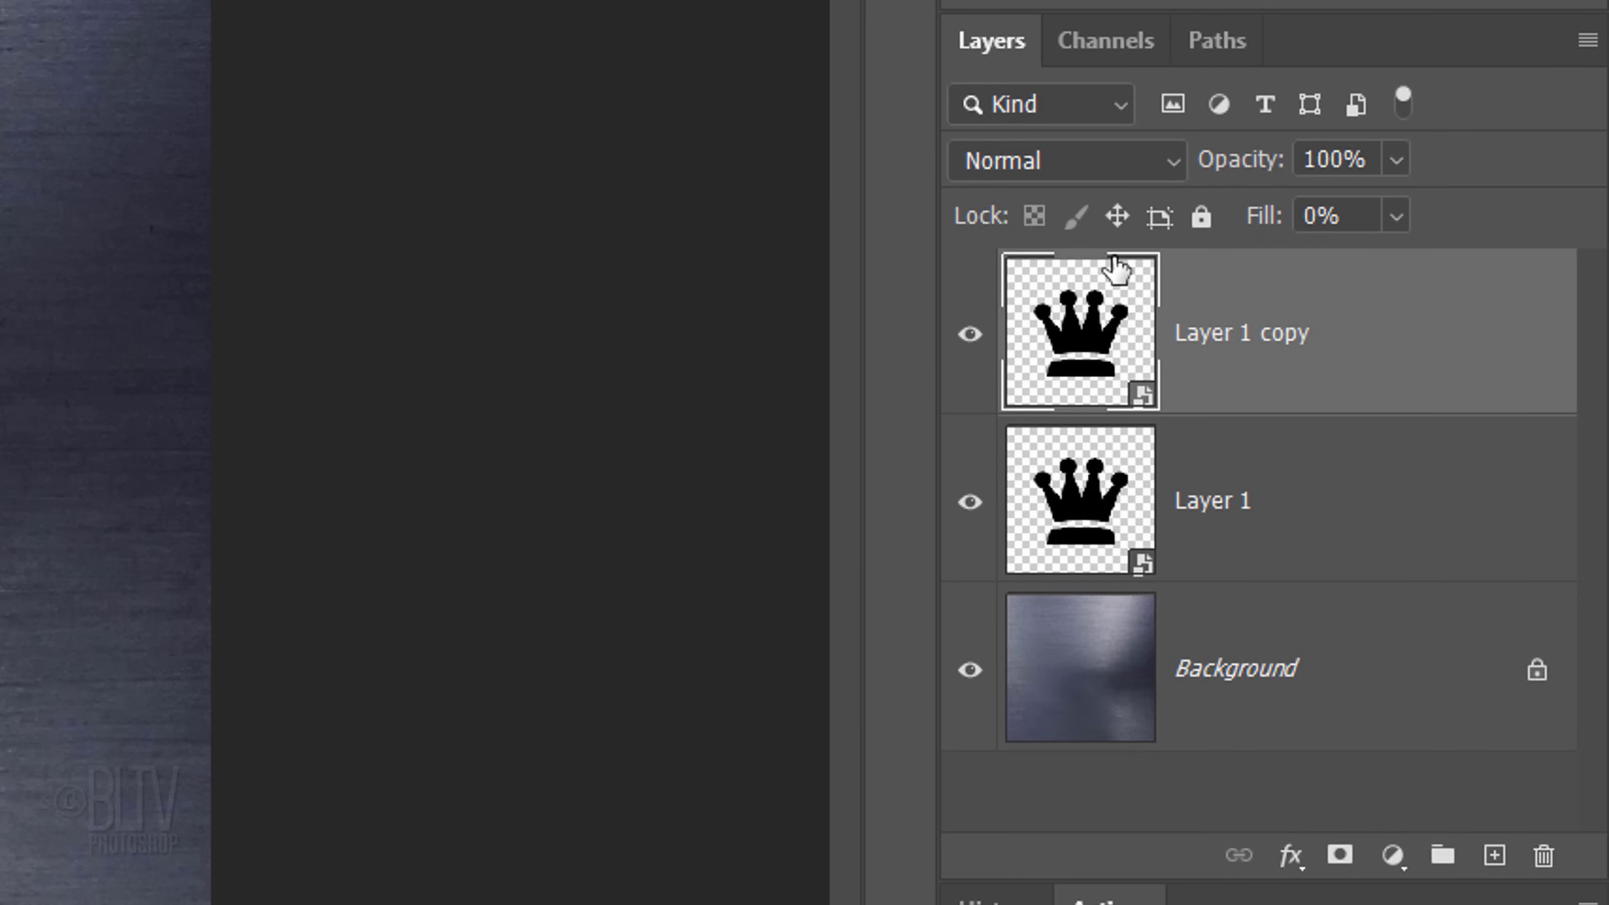
{"action": "key", "text": "ctrl+j"}
Open Layer 1's Layer Style and enable Bevel & Emboss with Size 15 px and Soften 10 px
{"action": "left_click", "coordinate": [1393, 667]}
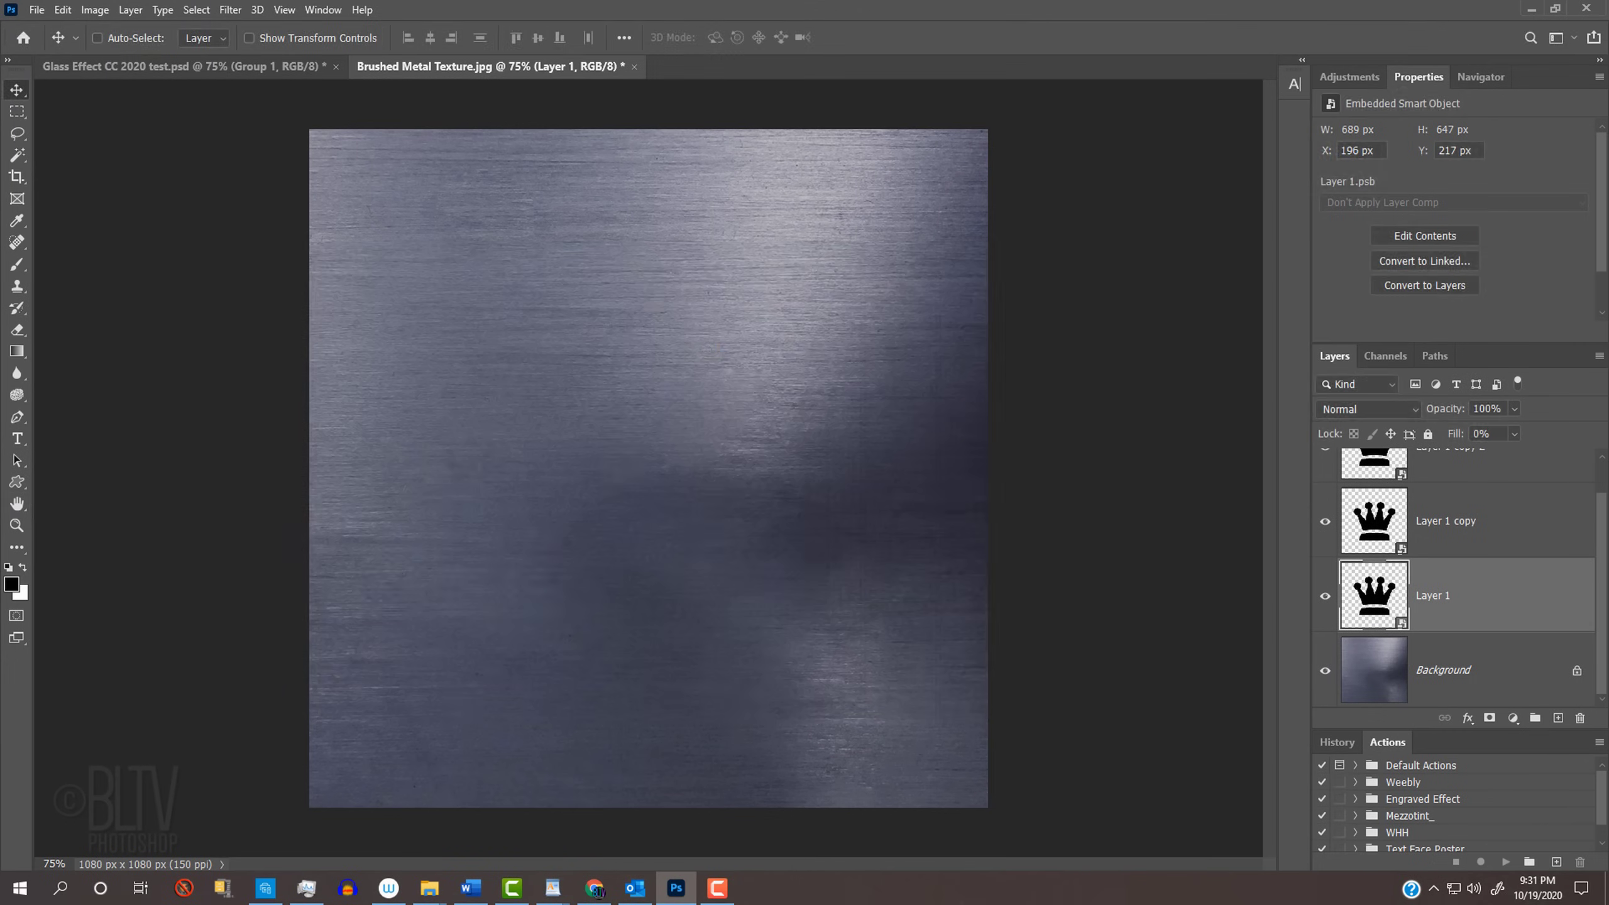
{"action": "double_click", "coordinate": [1346, 689]}
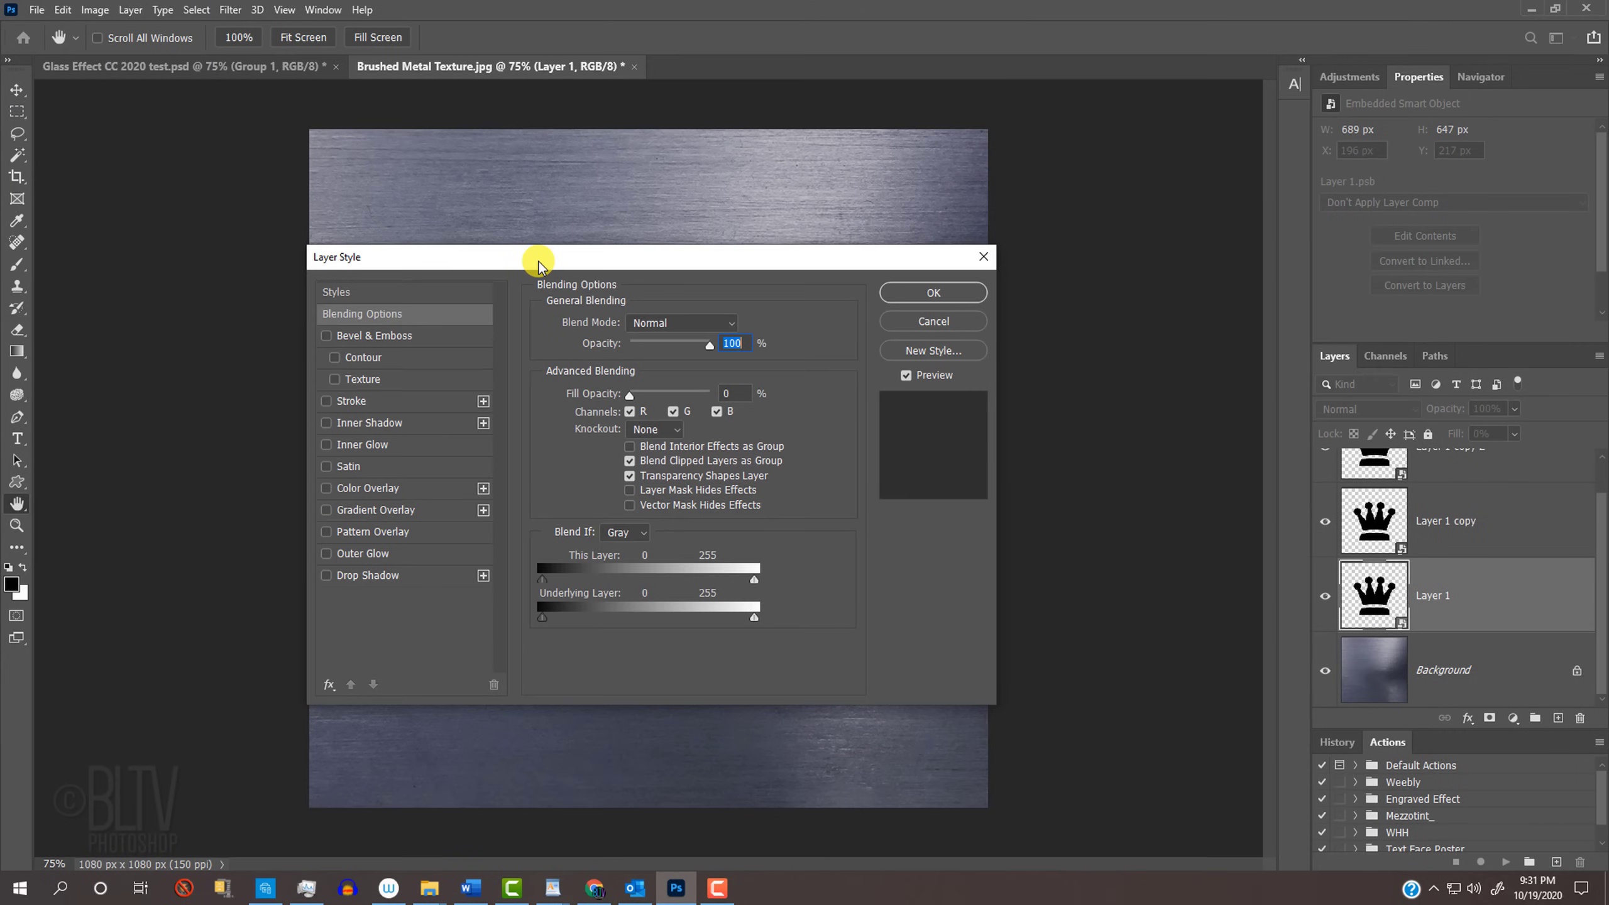
{"action": "left_click_drag", "start_coordinate": [546, 261], "coordinate": [790, 254]}
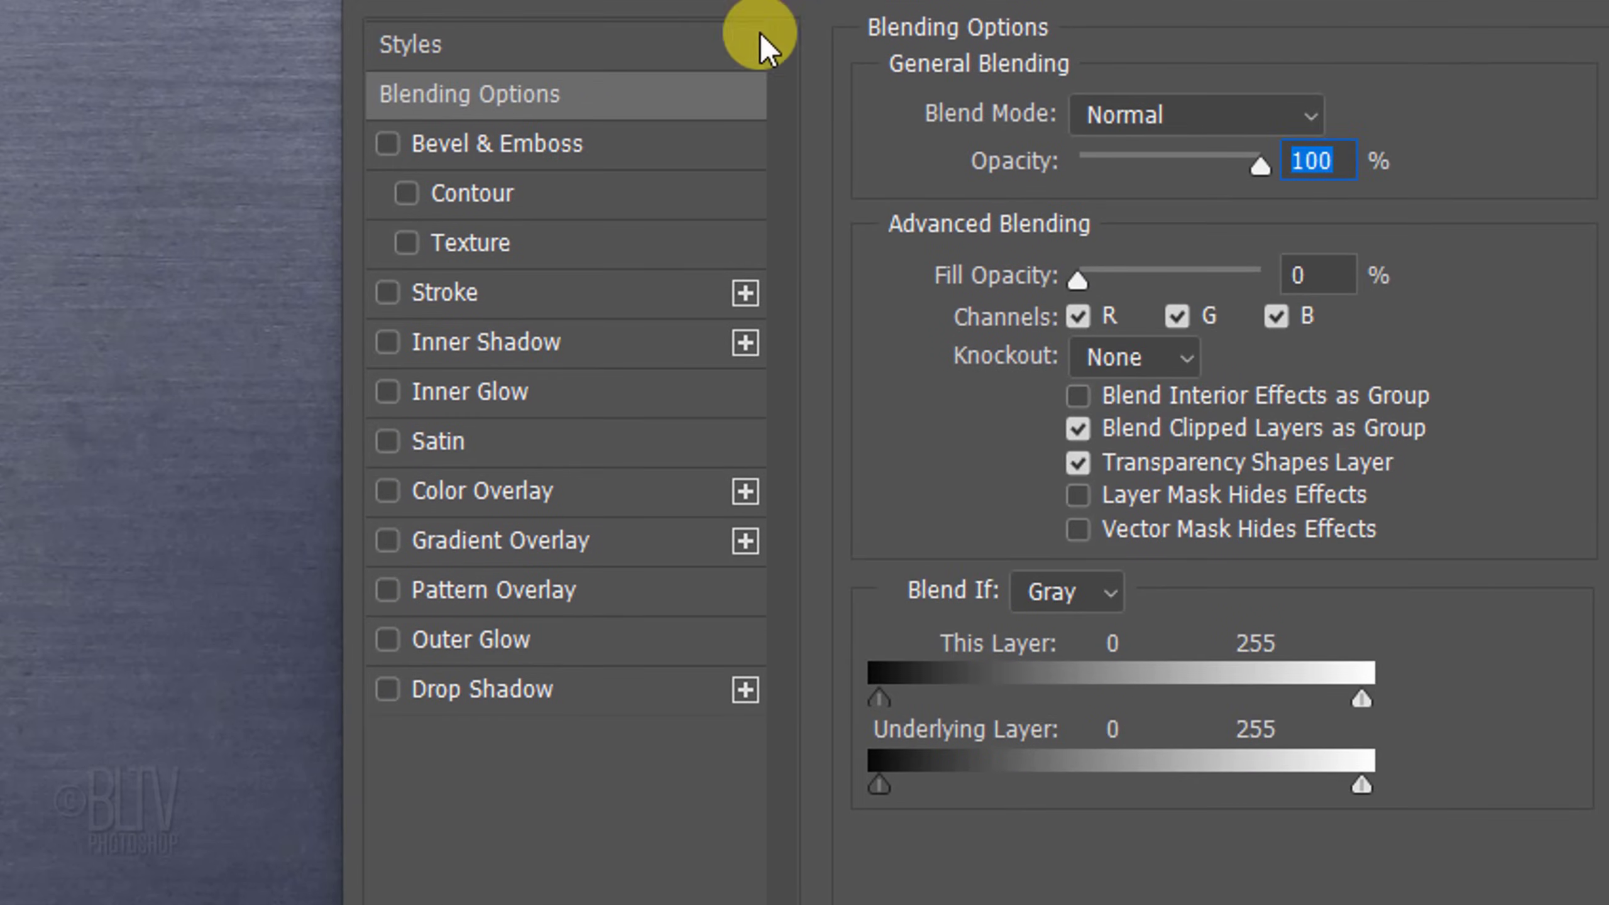
{"action": "left_click", "coordinate": [573, 260]}
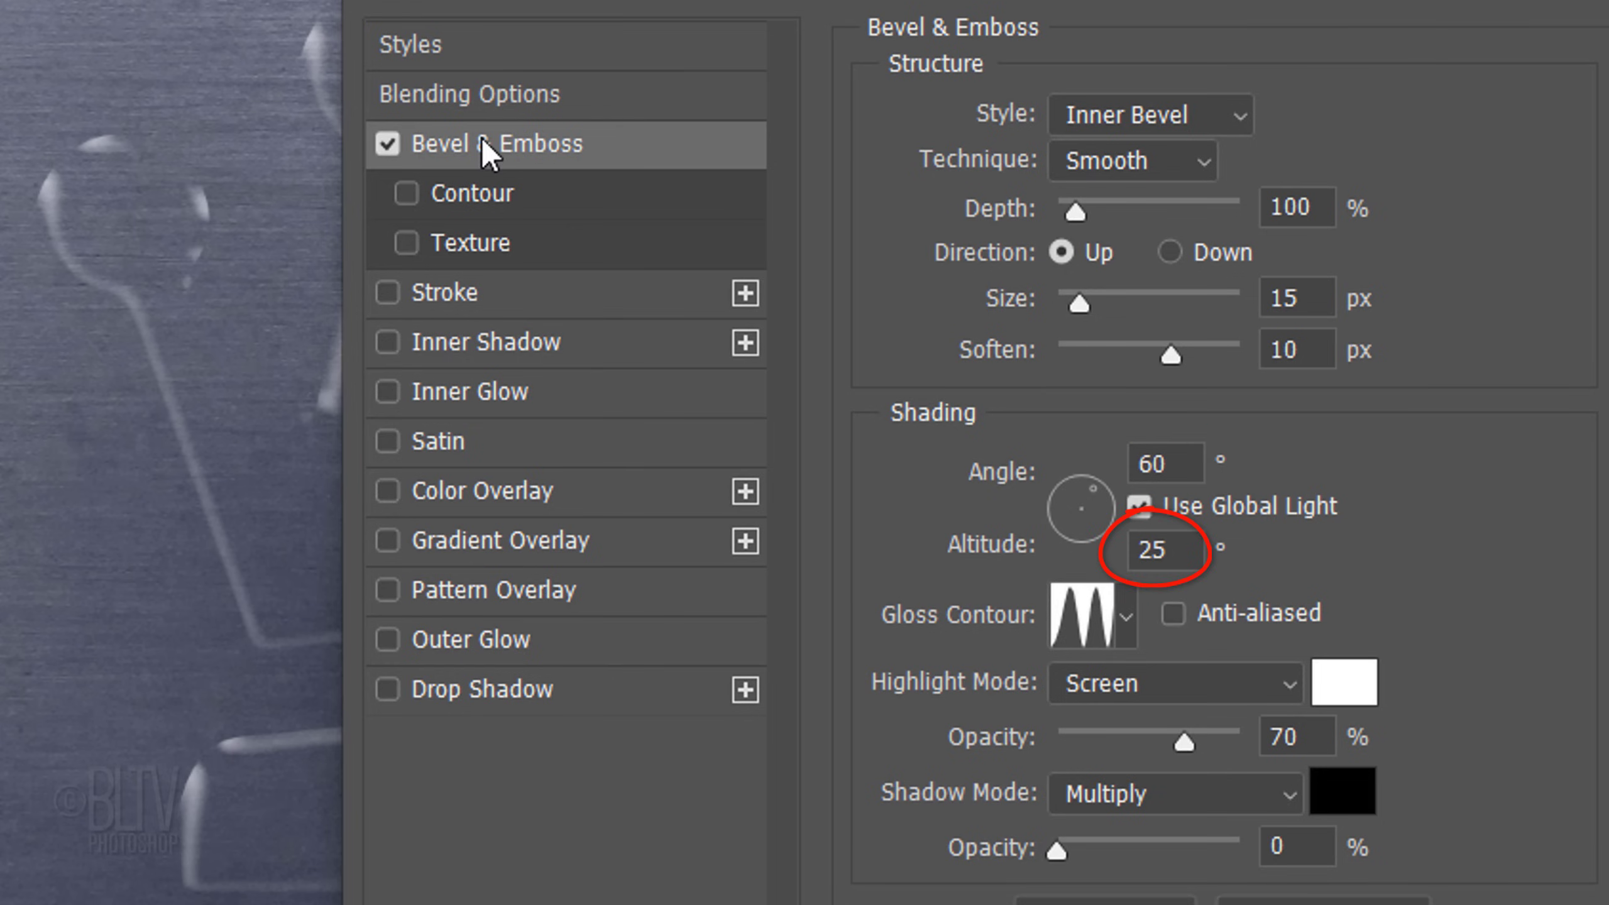
Set the bevel's Gloss Contour to Ring - Double, using the Small List preset view
{"action": "left_click", "coordinate": [1126, 616]}
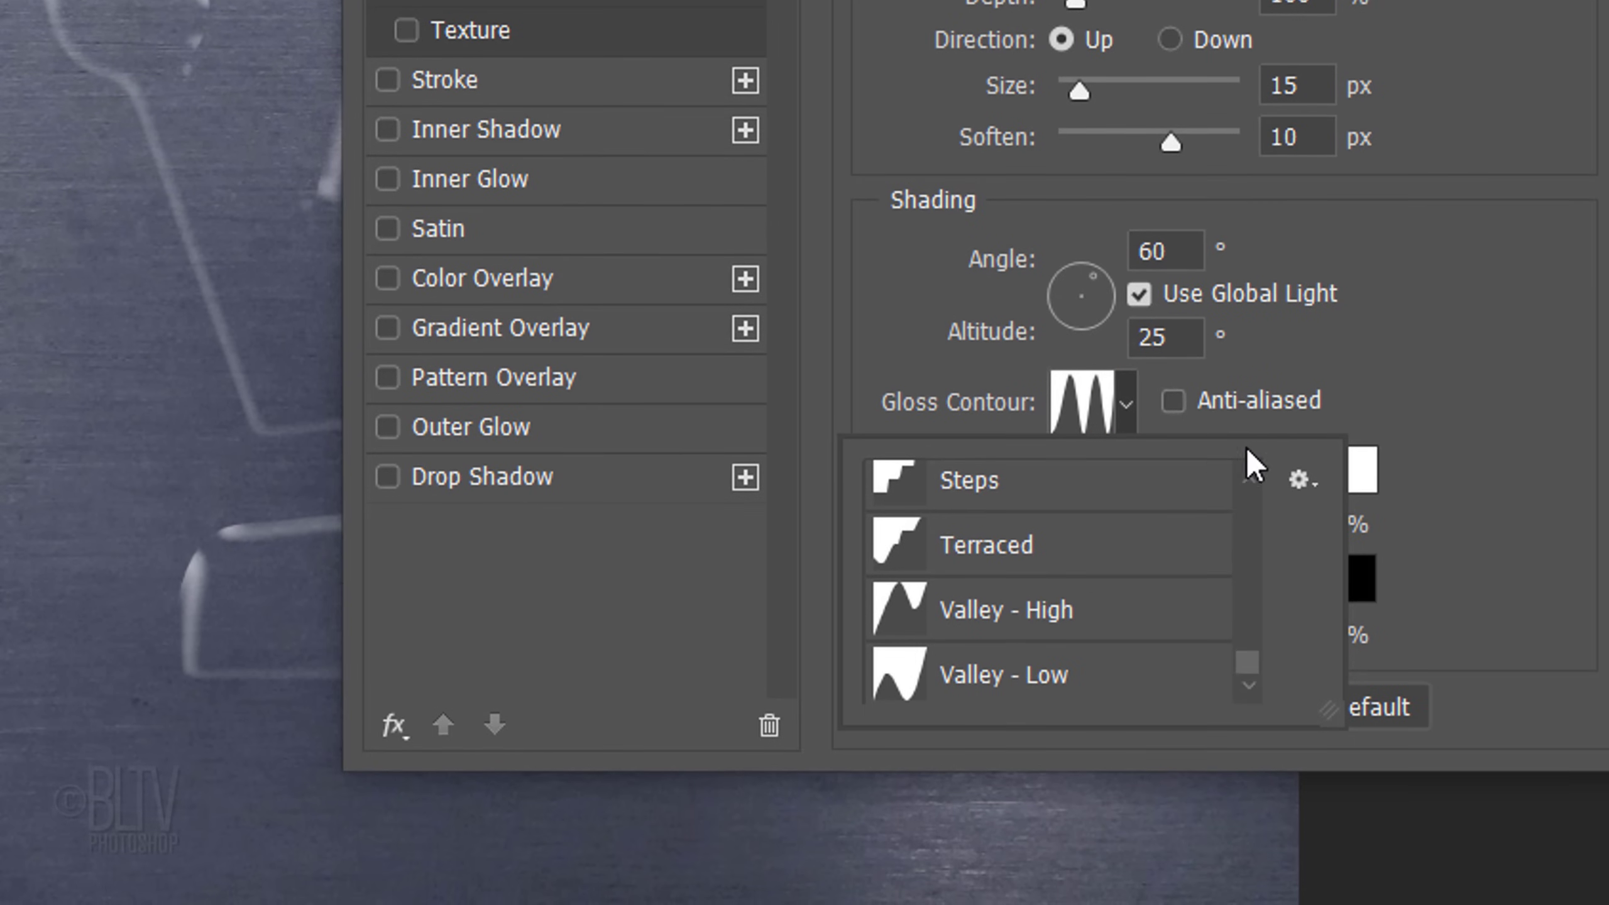
{"action": "left_click", "coordinate": [1300, 480]}
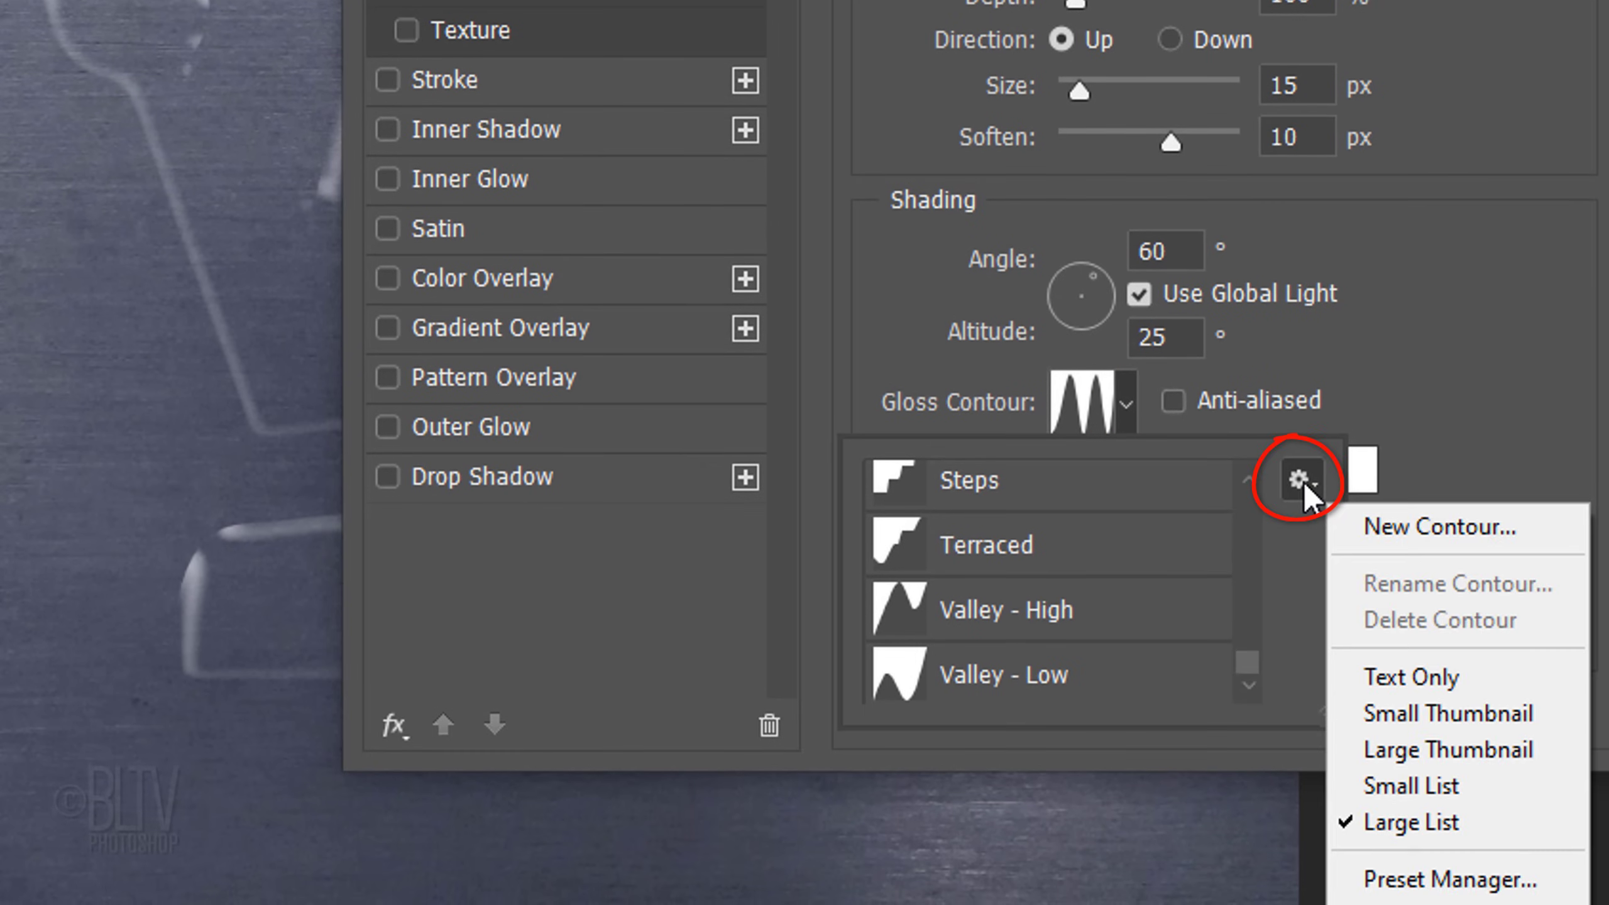
{"action": "left_click", "coordinate": [1394, 793]}
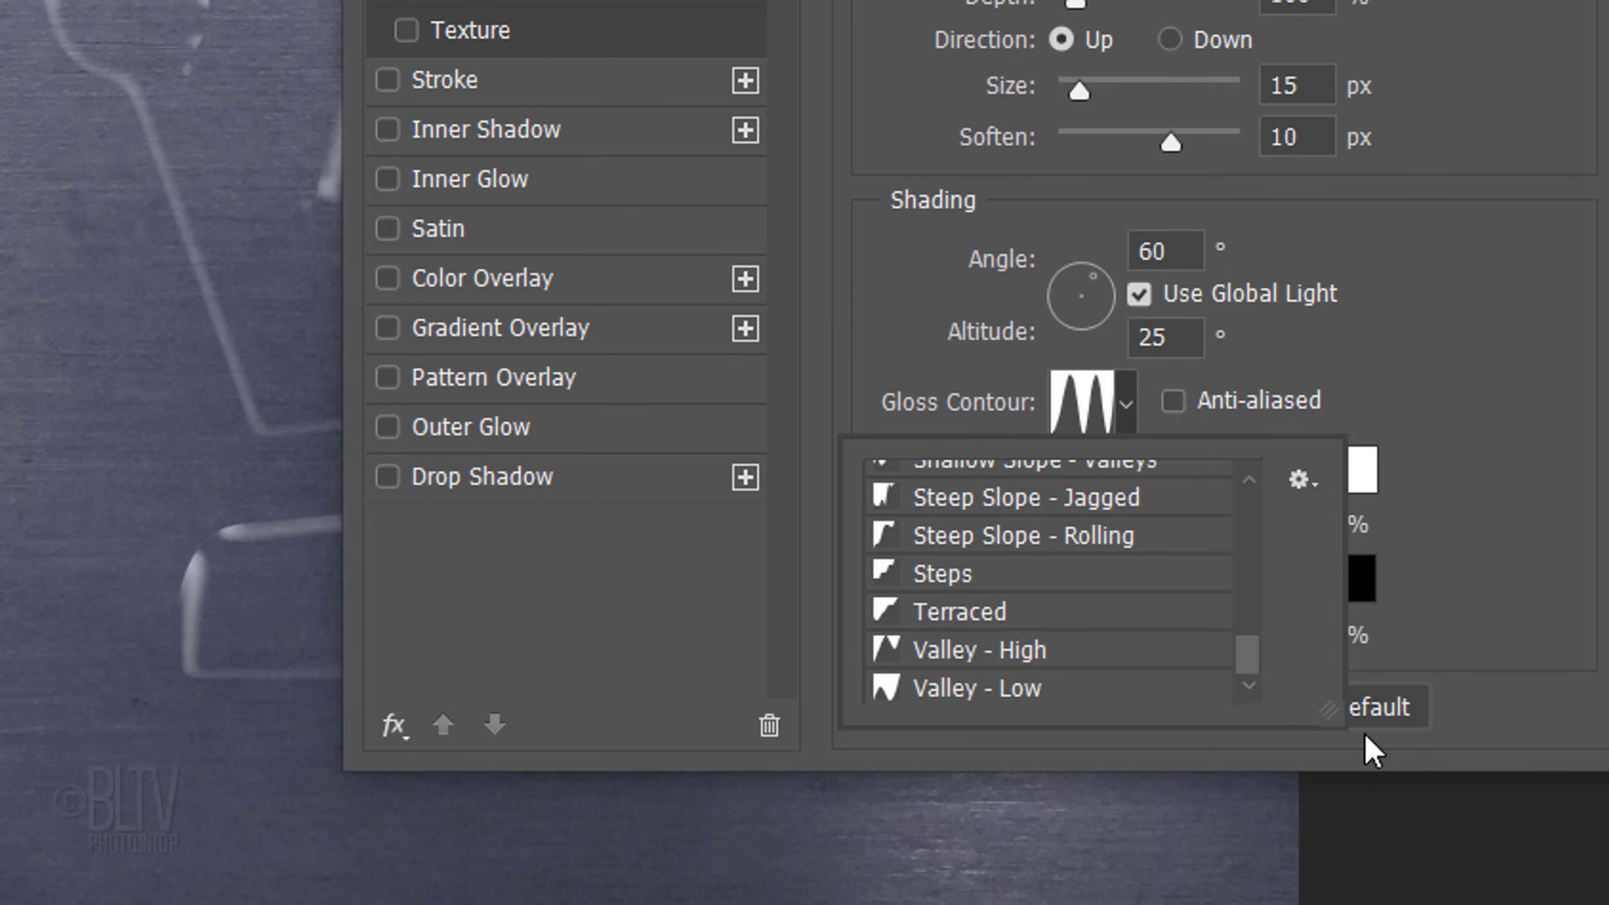
{"action": "scroll", "coordinate": [1169, 564], "scroll_direction": "up", "scroll_amount": 6}
{"action": "left_click", "coordinate": [1000, 526]}
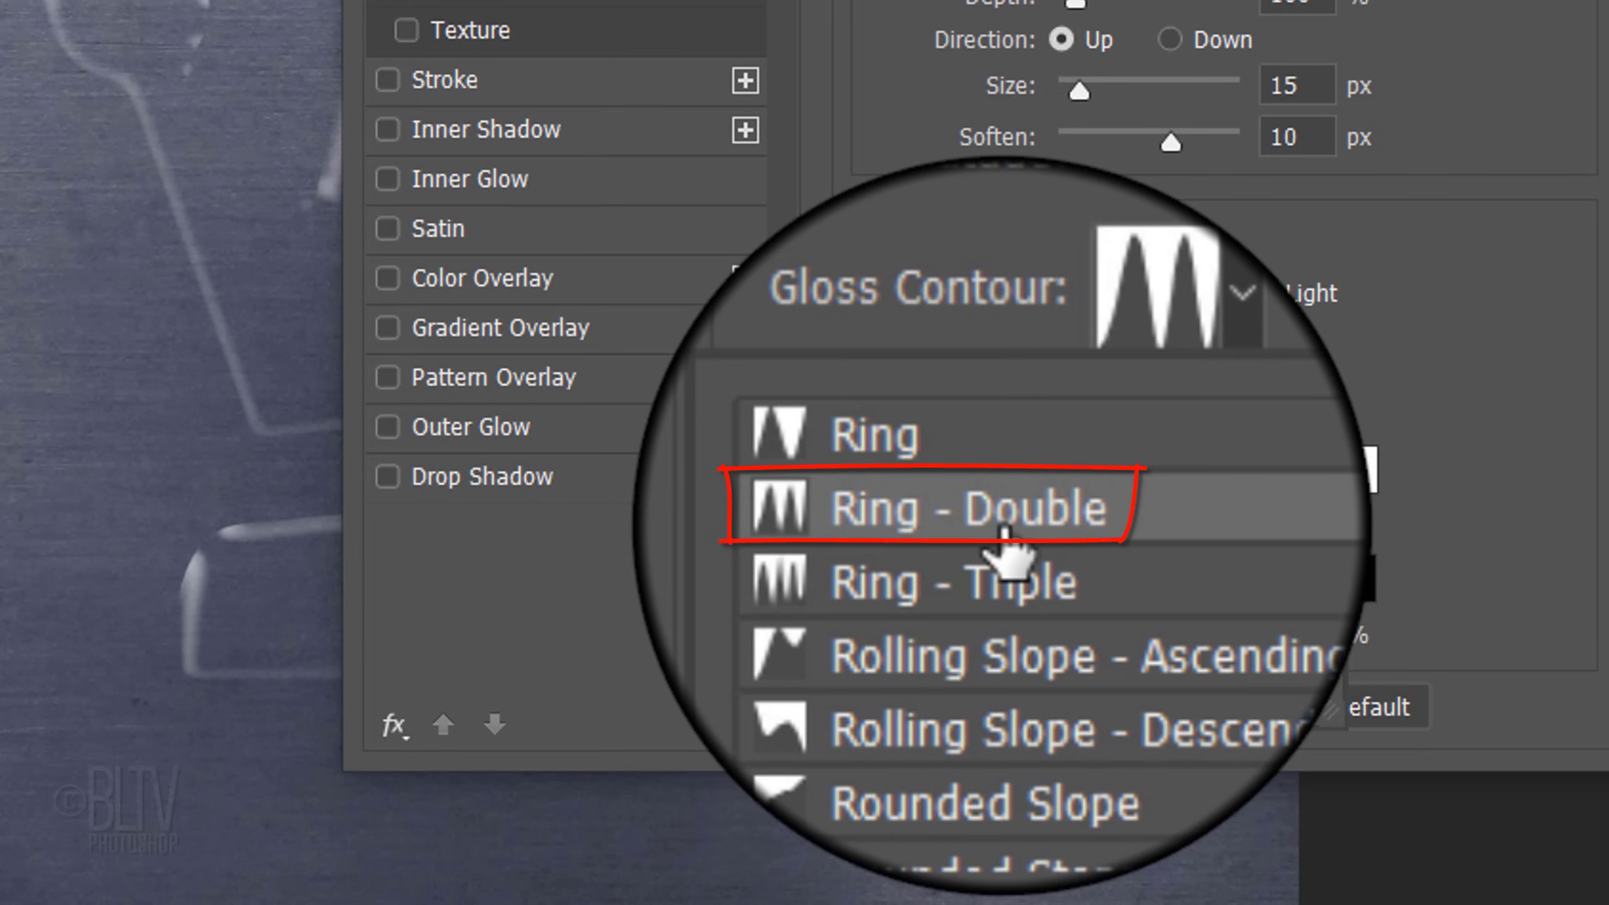
{"action": "left_click", "coordinate": [1498, 469]}
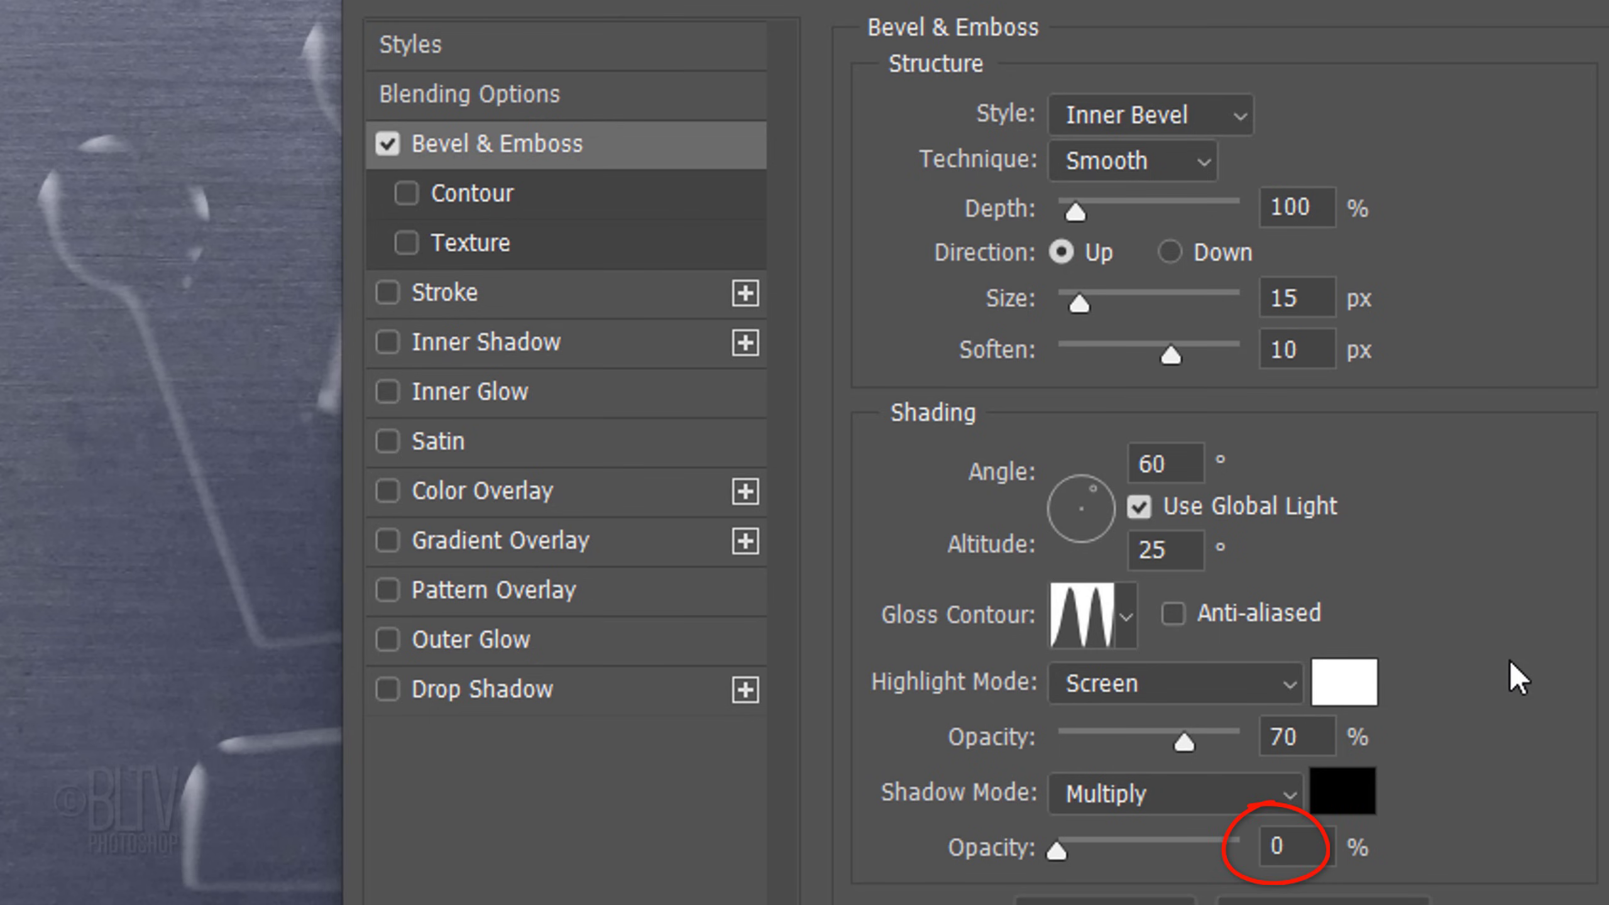
Add a Valley - Low bevel contour and enable a black Overlay Inner Glow at 30%, 30 px
{"action": "left_click", "coordinate": [492, 191]}
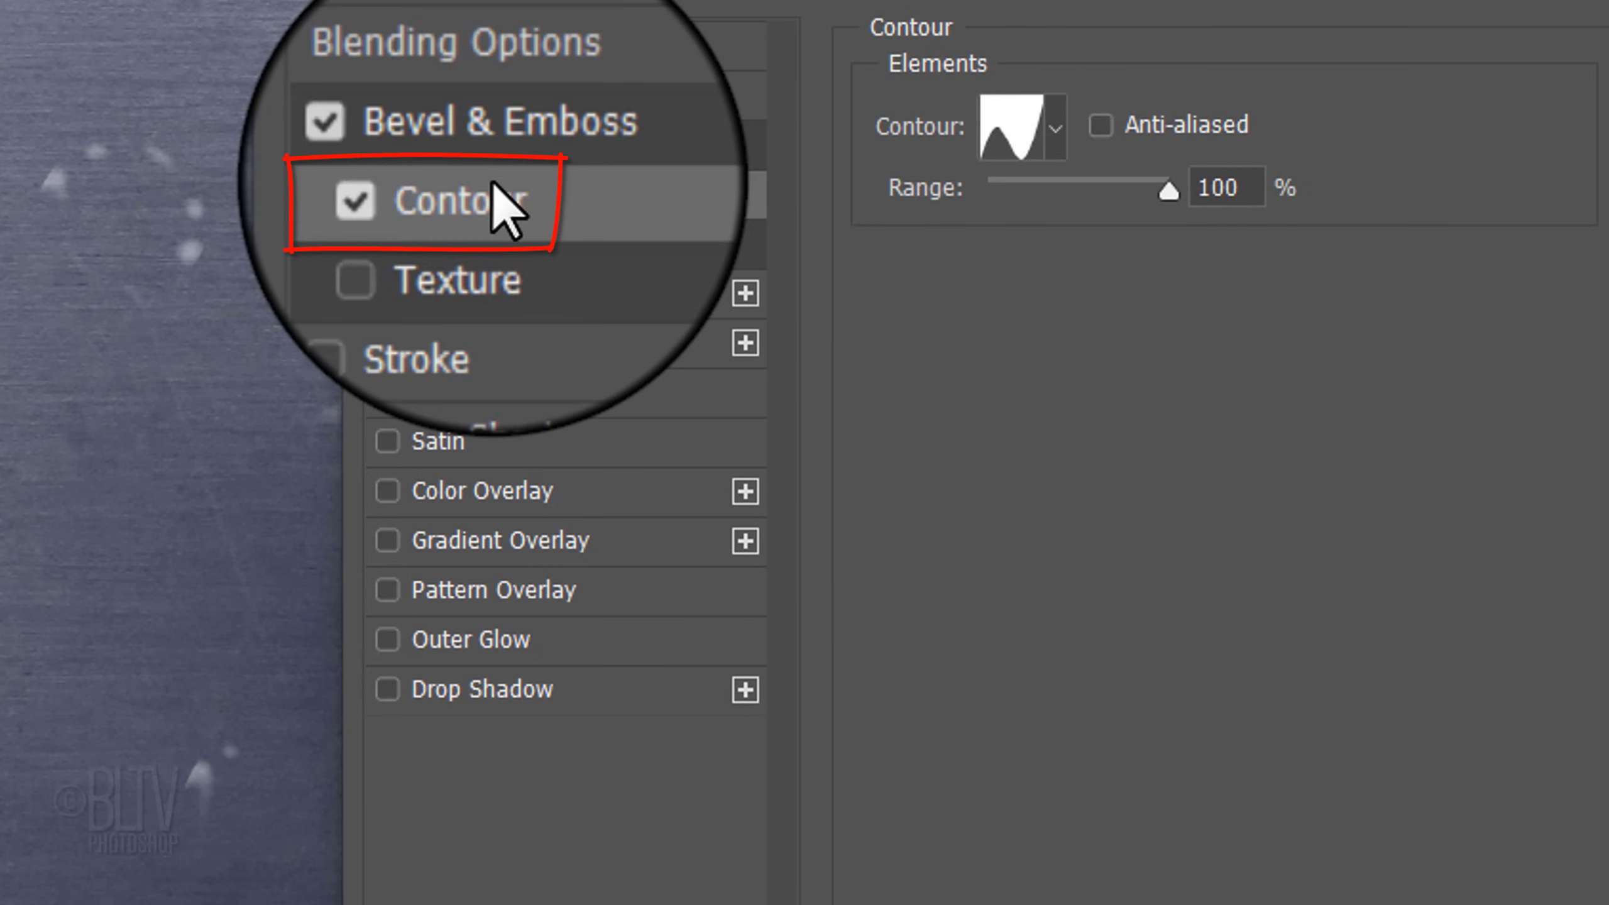
{"action": "left_click", "coordinate": [1054, 128]}
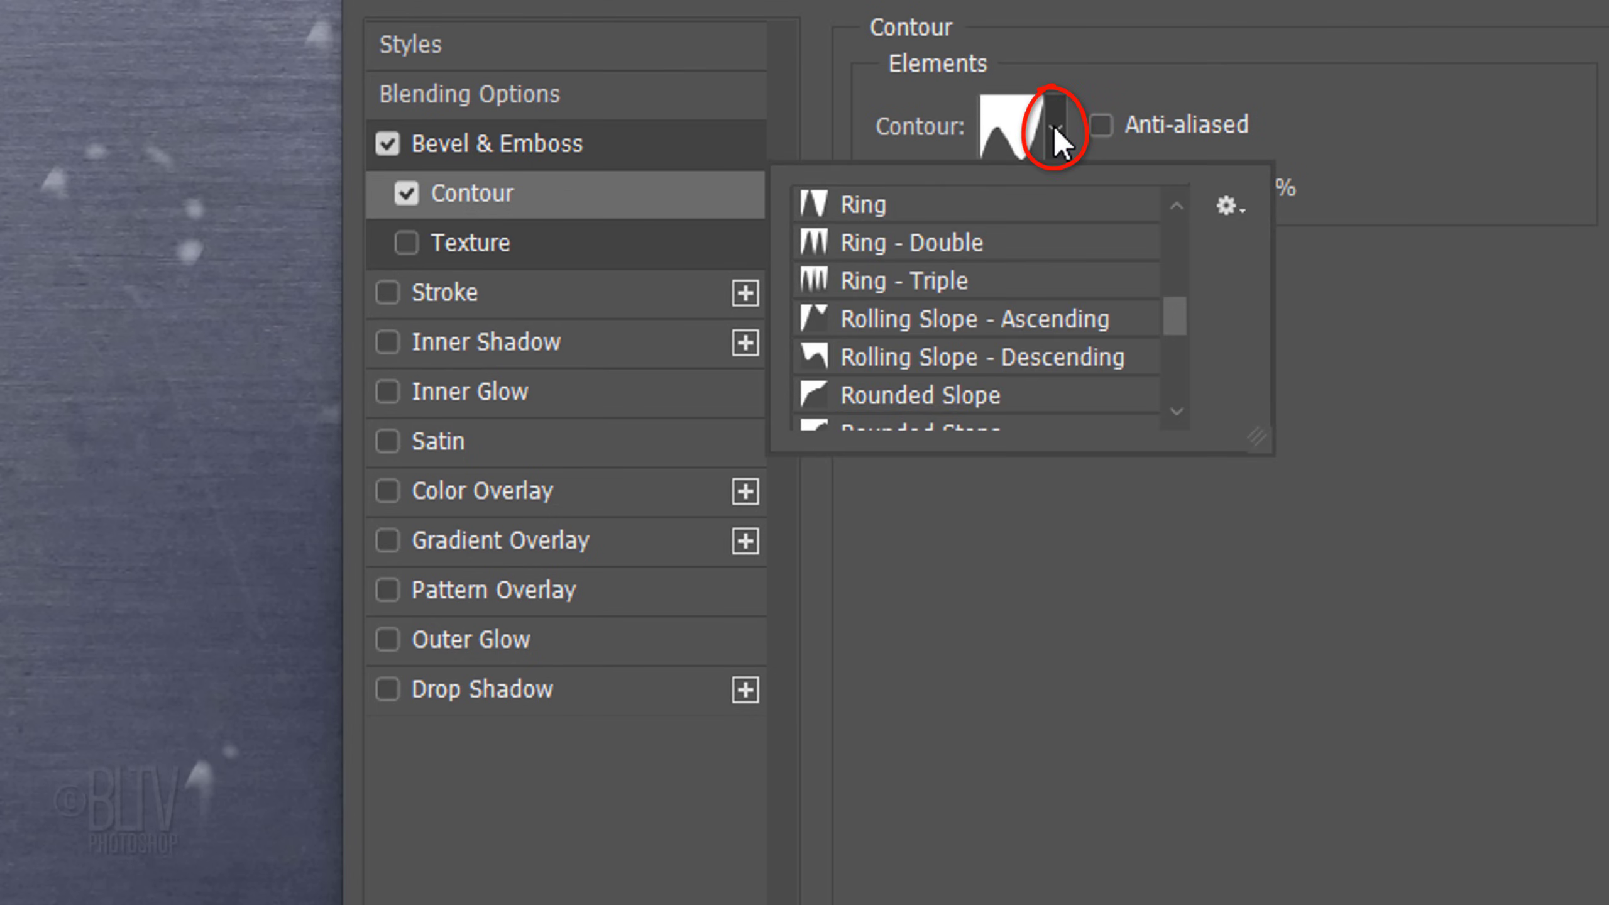
{"action": "left_click_drag", "start_coordinate": [1168, 291], "coordinate": [1163, 412]}
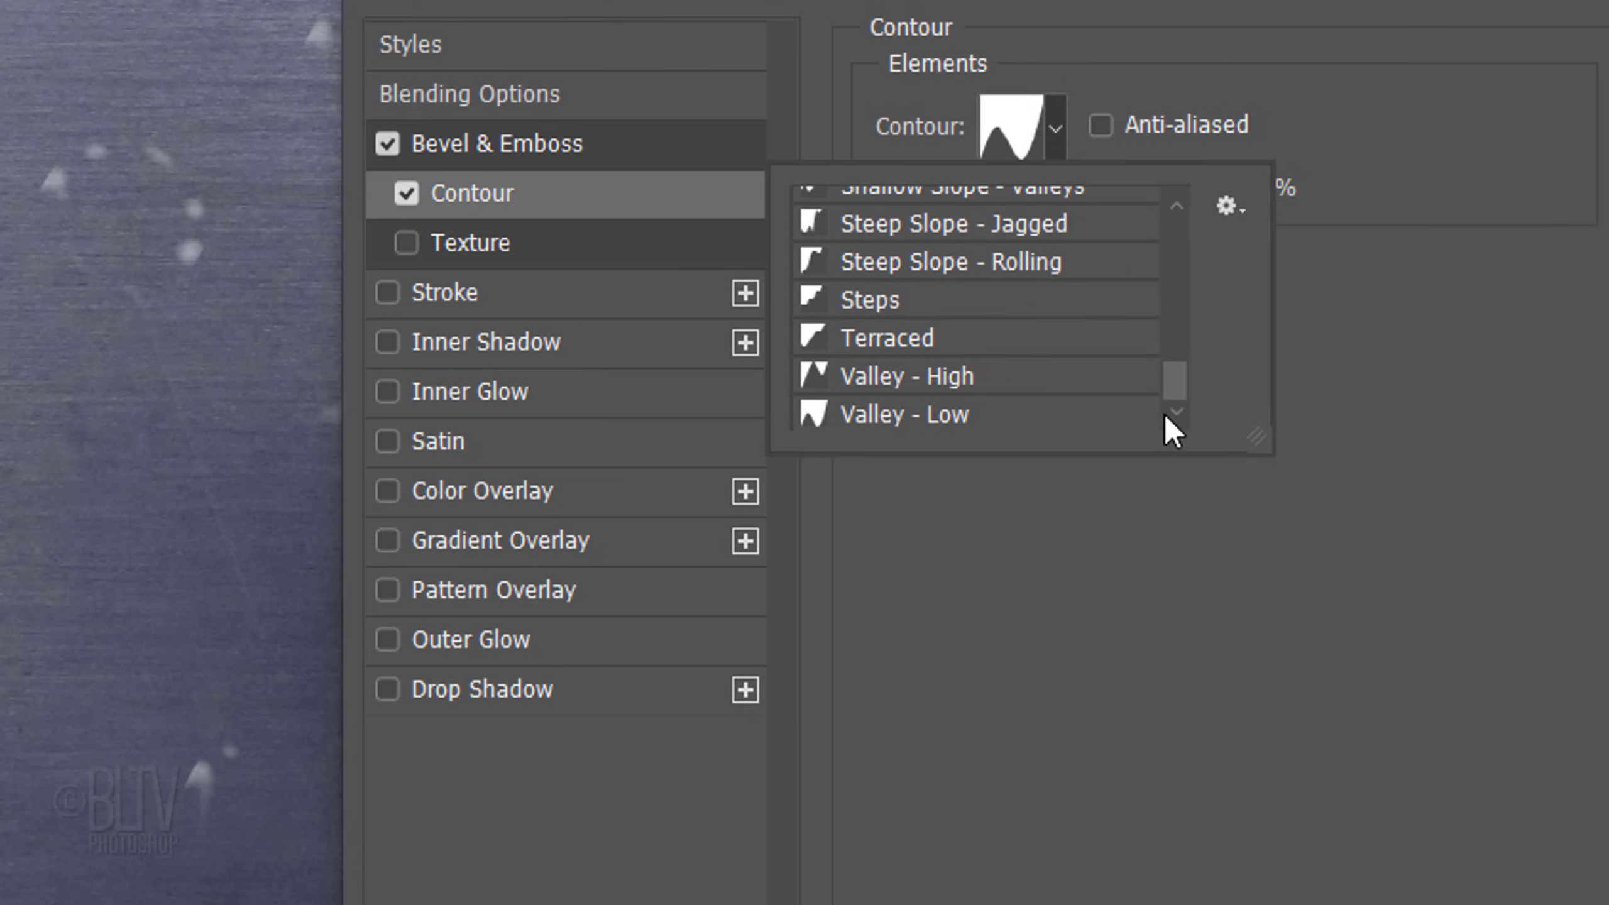
{"action": "left_click", "coordinate": [901, 411]}
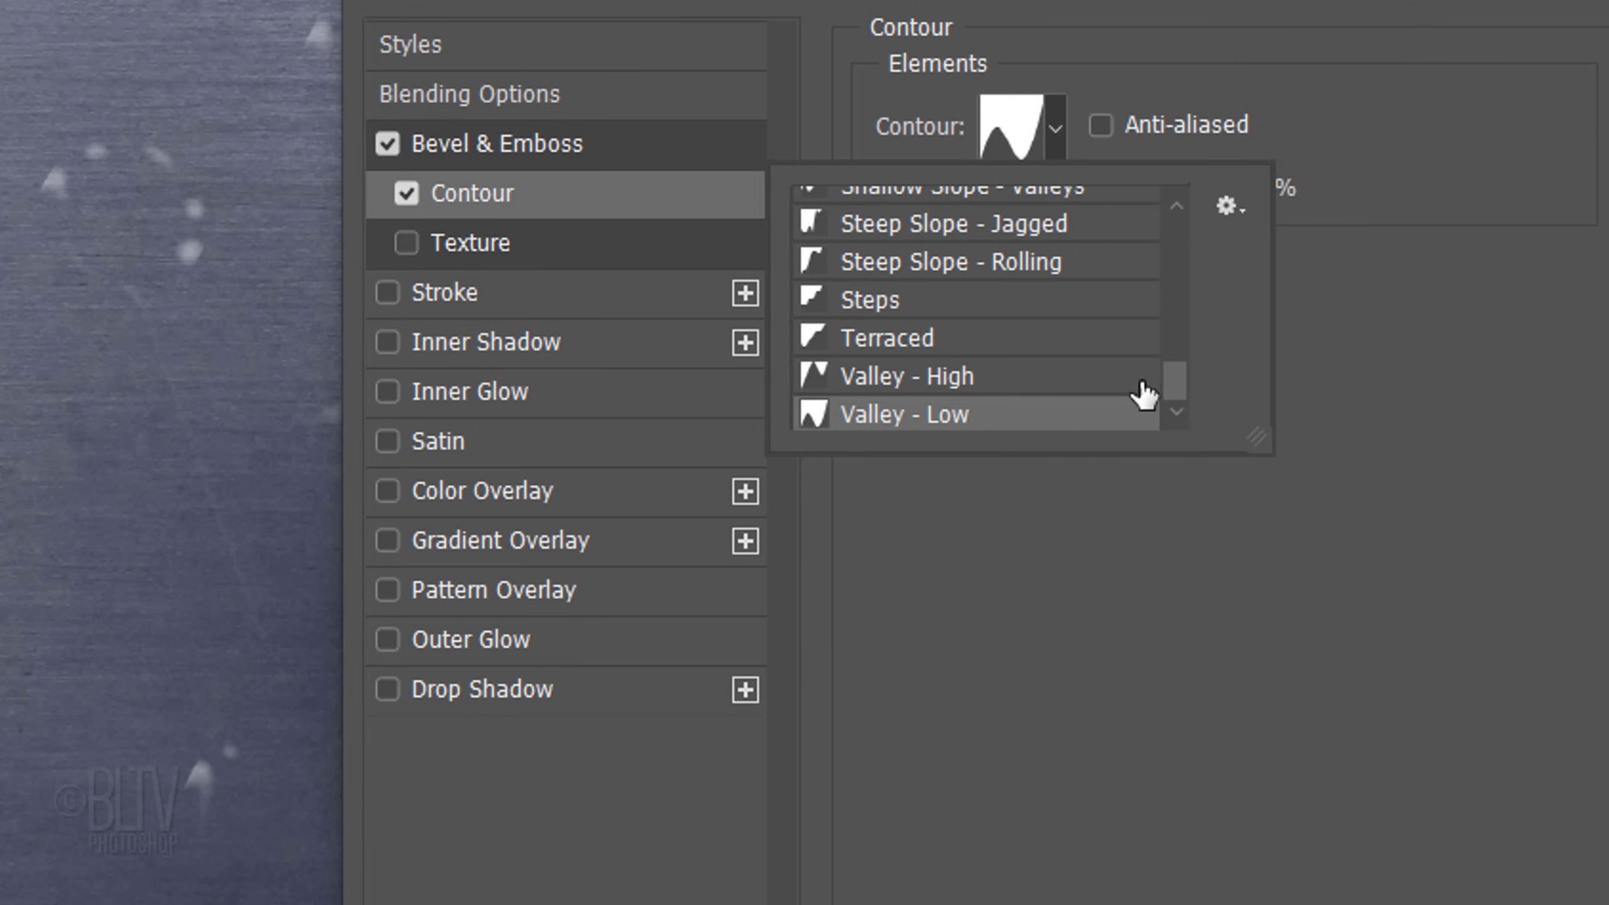
{"action": "left_click", "coordinate": [1412, 348]}
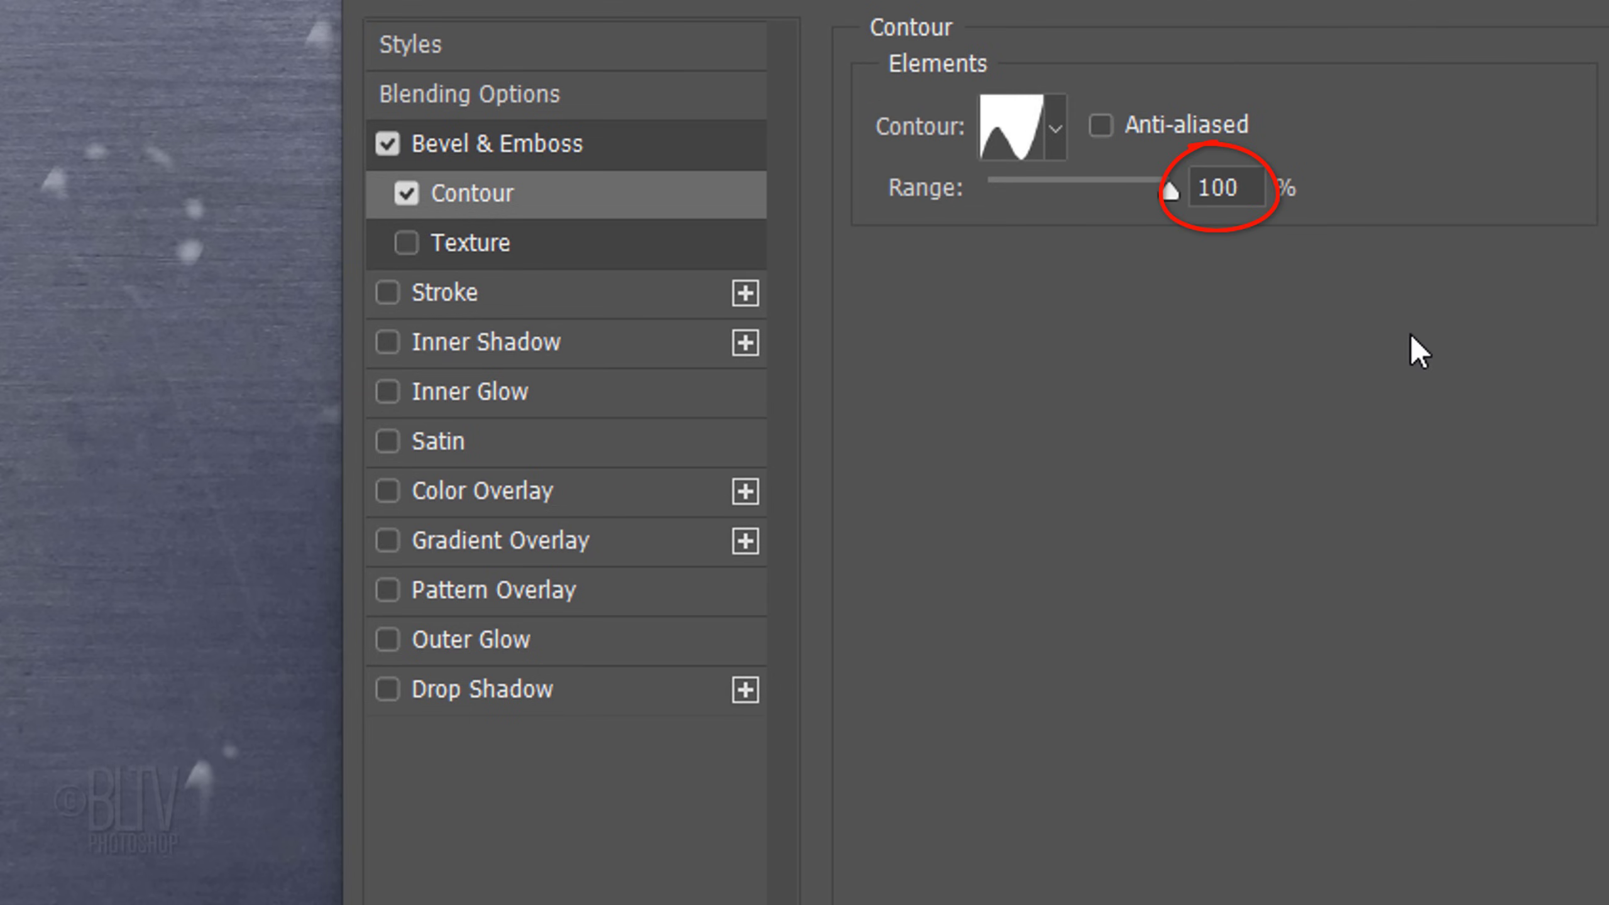
{"action": "left_click", "coordinate": [484, 394]}
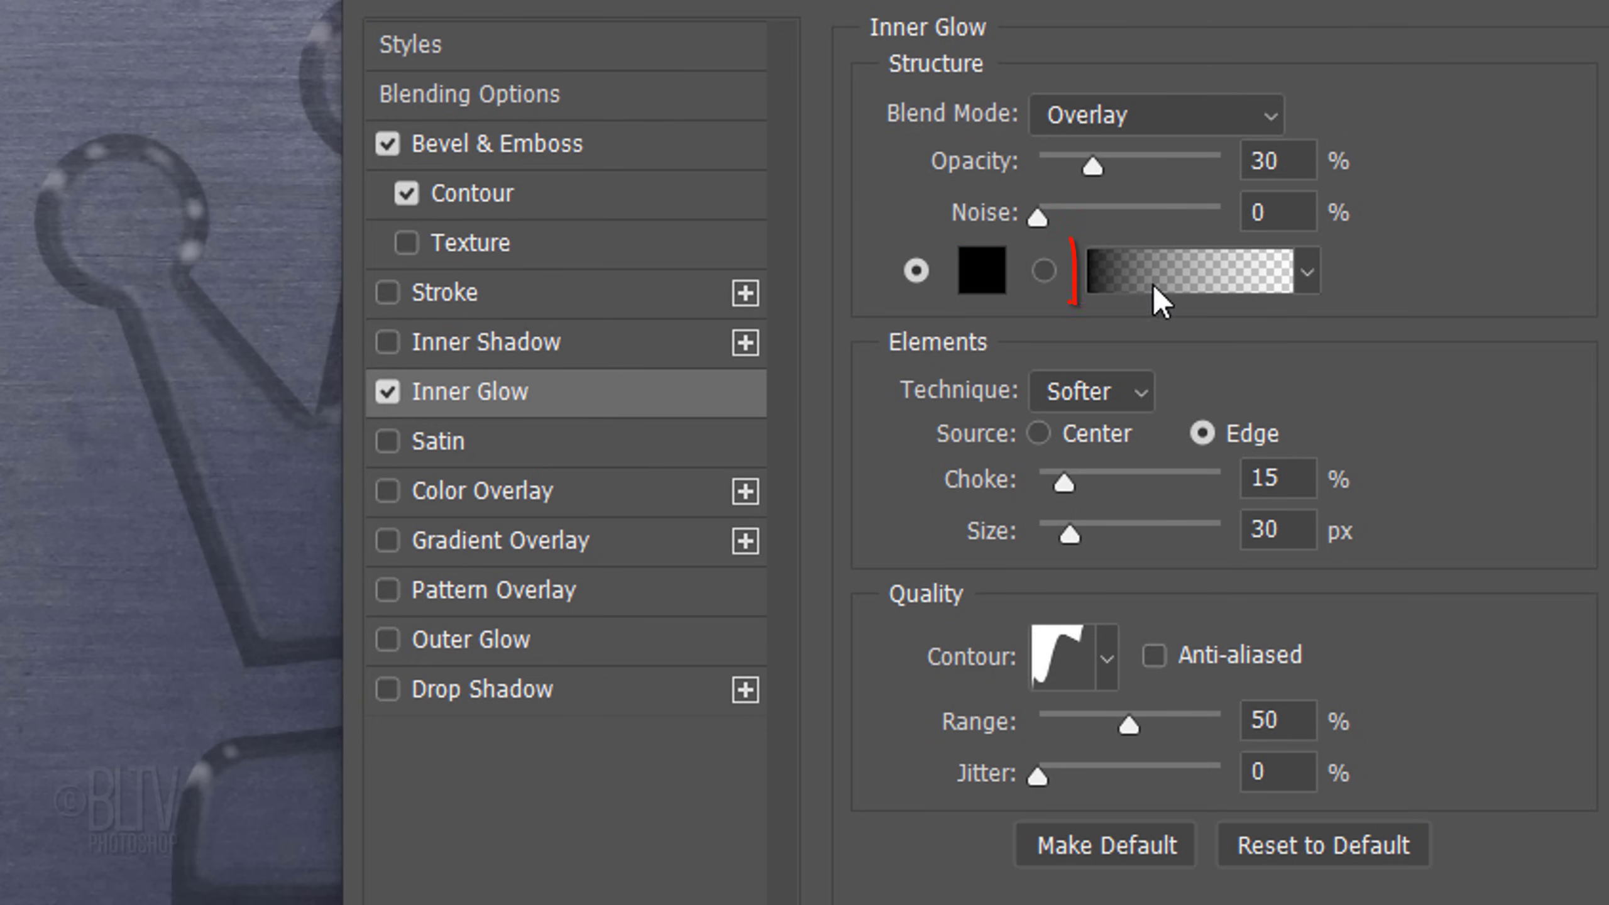
Give the inner glow a Foreground to Transparent gradient and a Steep Slope - Rolling contour
{"action": "left_click", "coordinate": [1178, 279]}
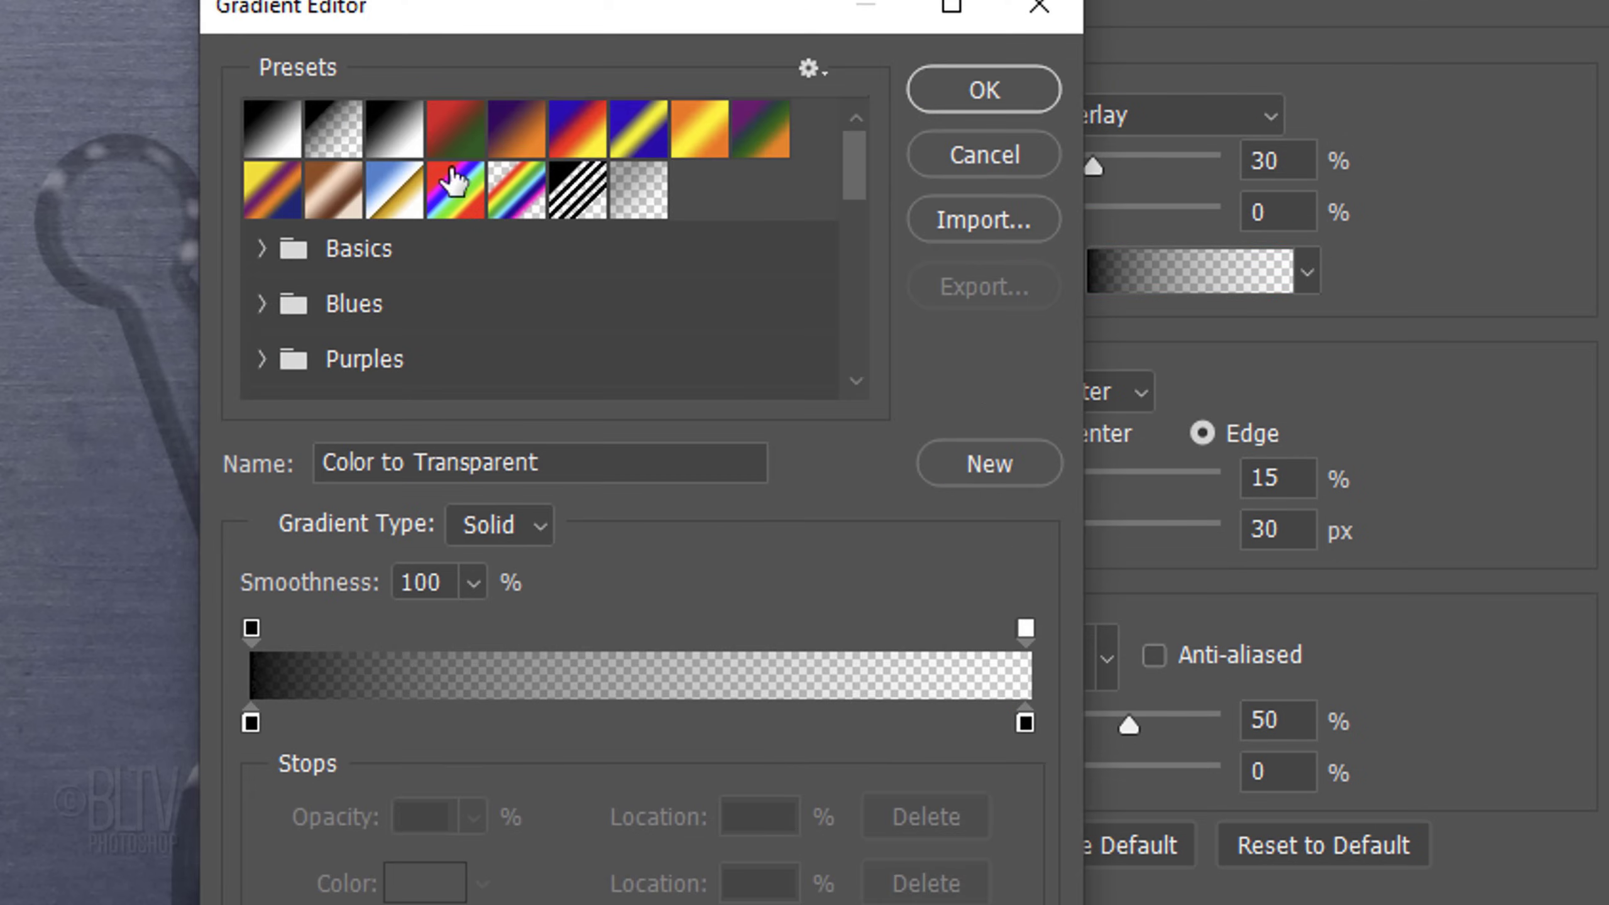
{"action": "left_click", "coordinate": [320, 137]}
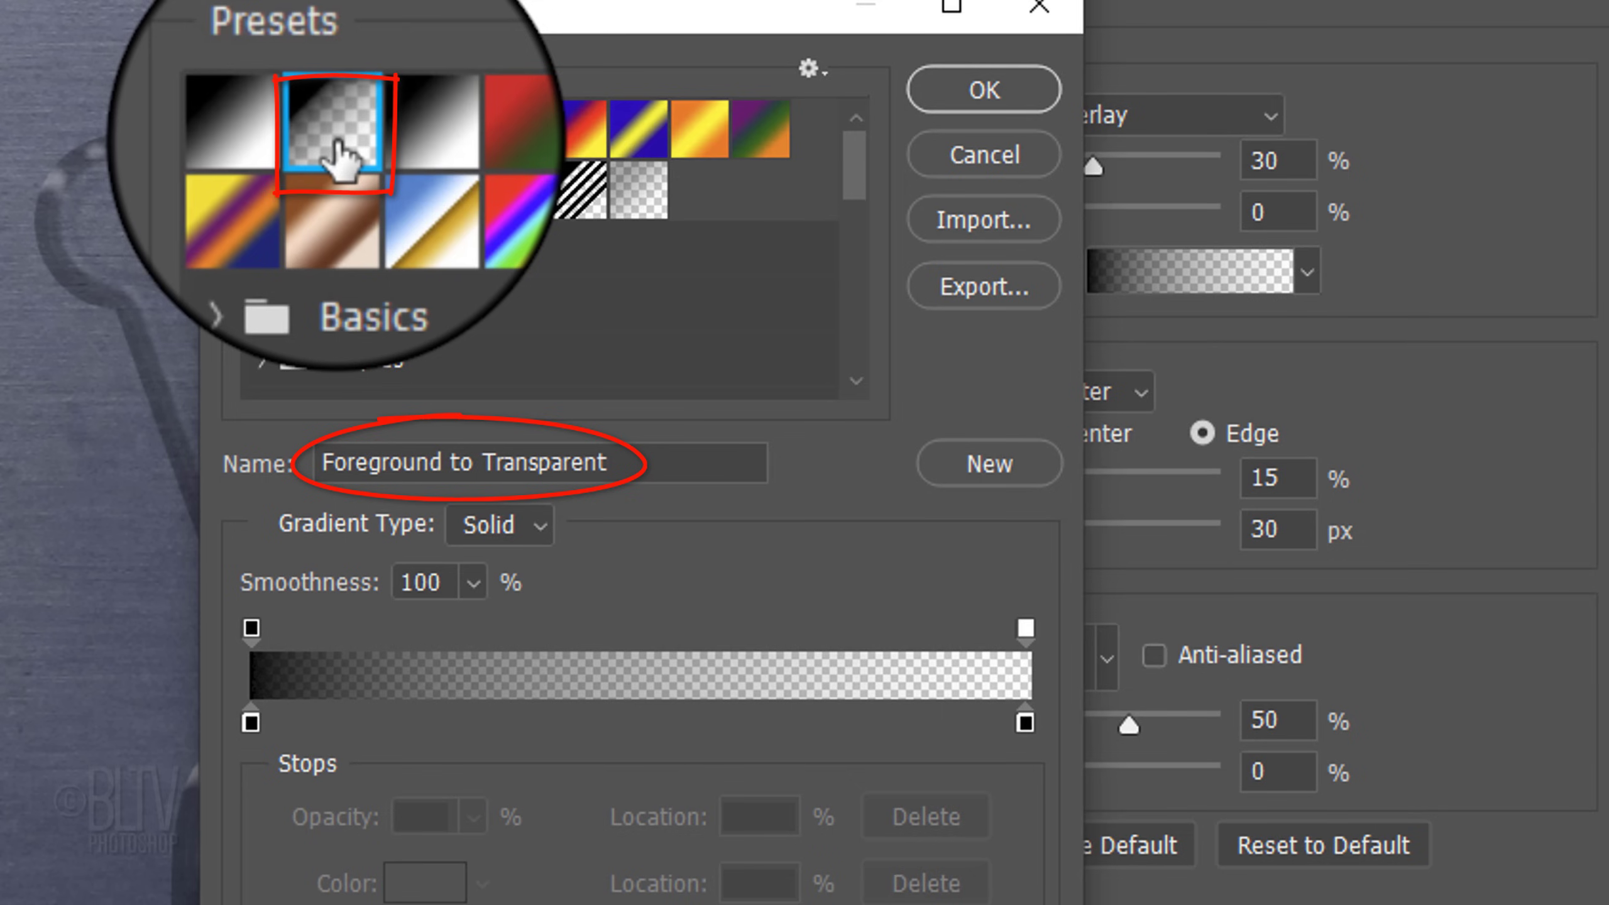
{"action": "left_click", "coordinate": [965, 101]}
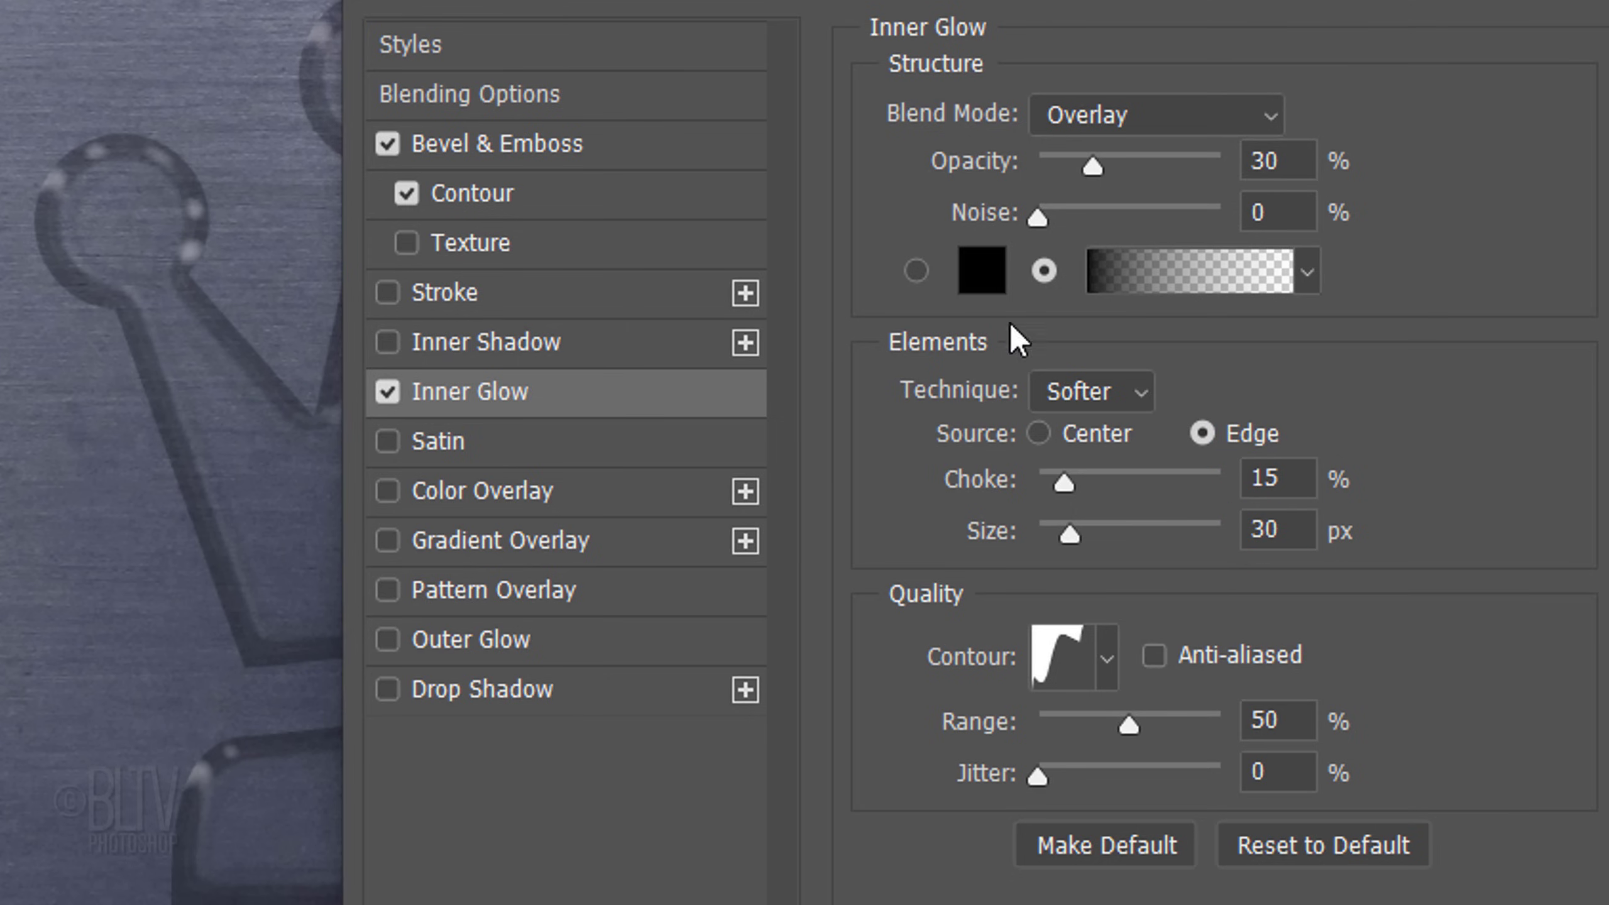
{"action": "left_click", "coordinate": [1107, 666]}
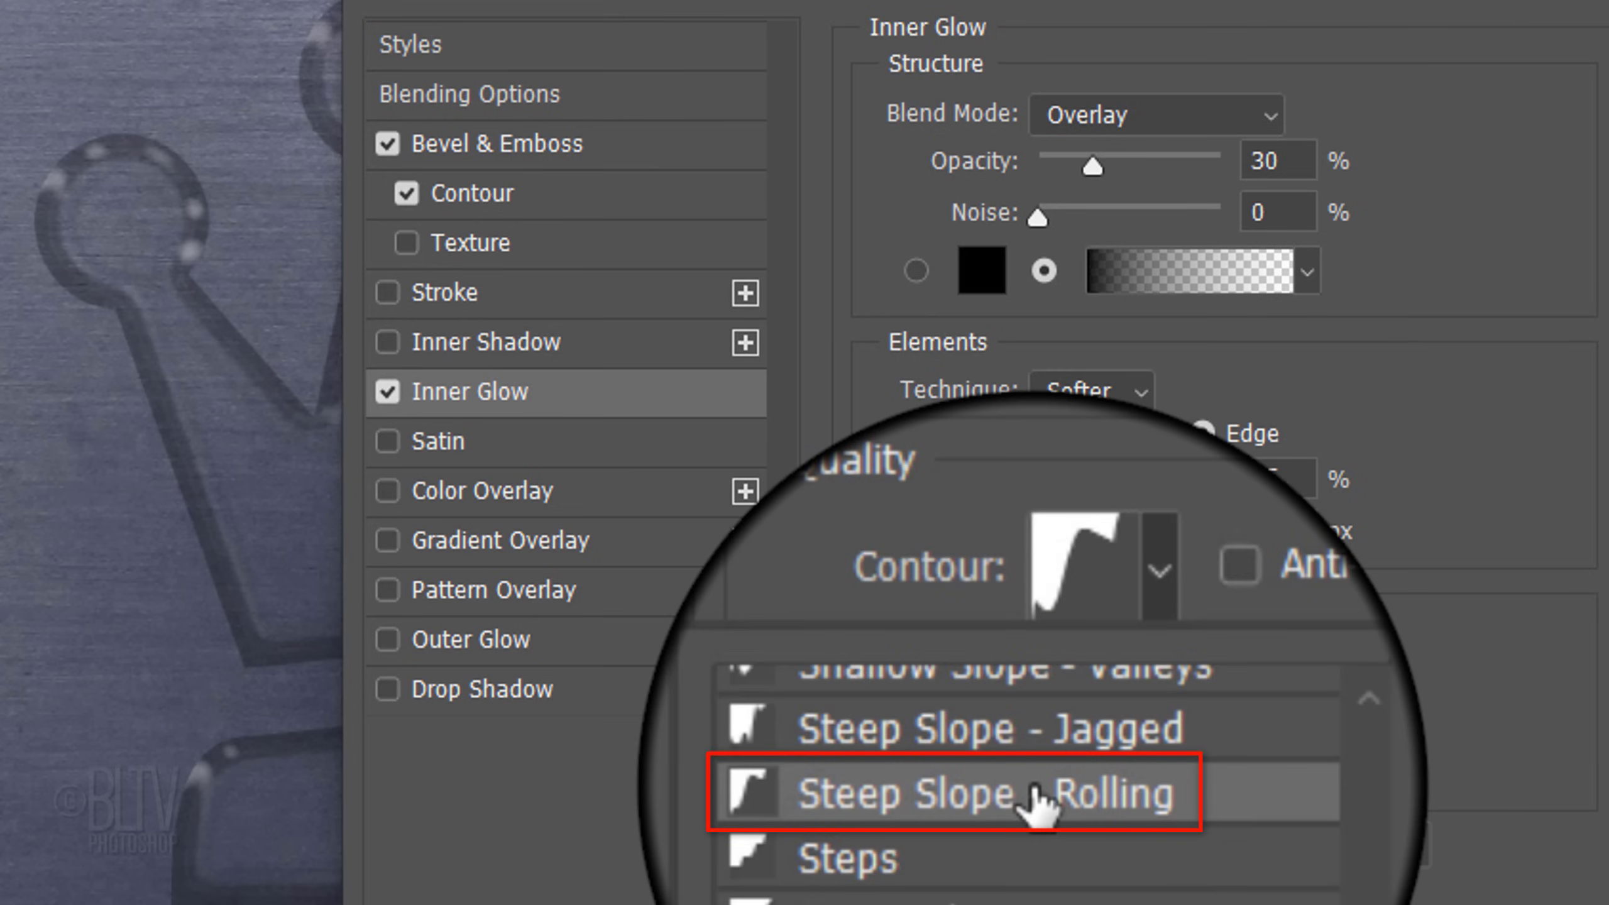
{"action": "left_click", "coordinate": [1434, 662]}
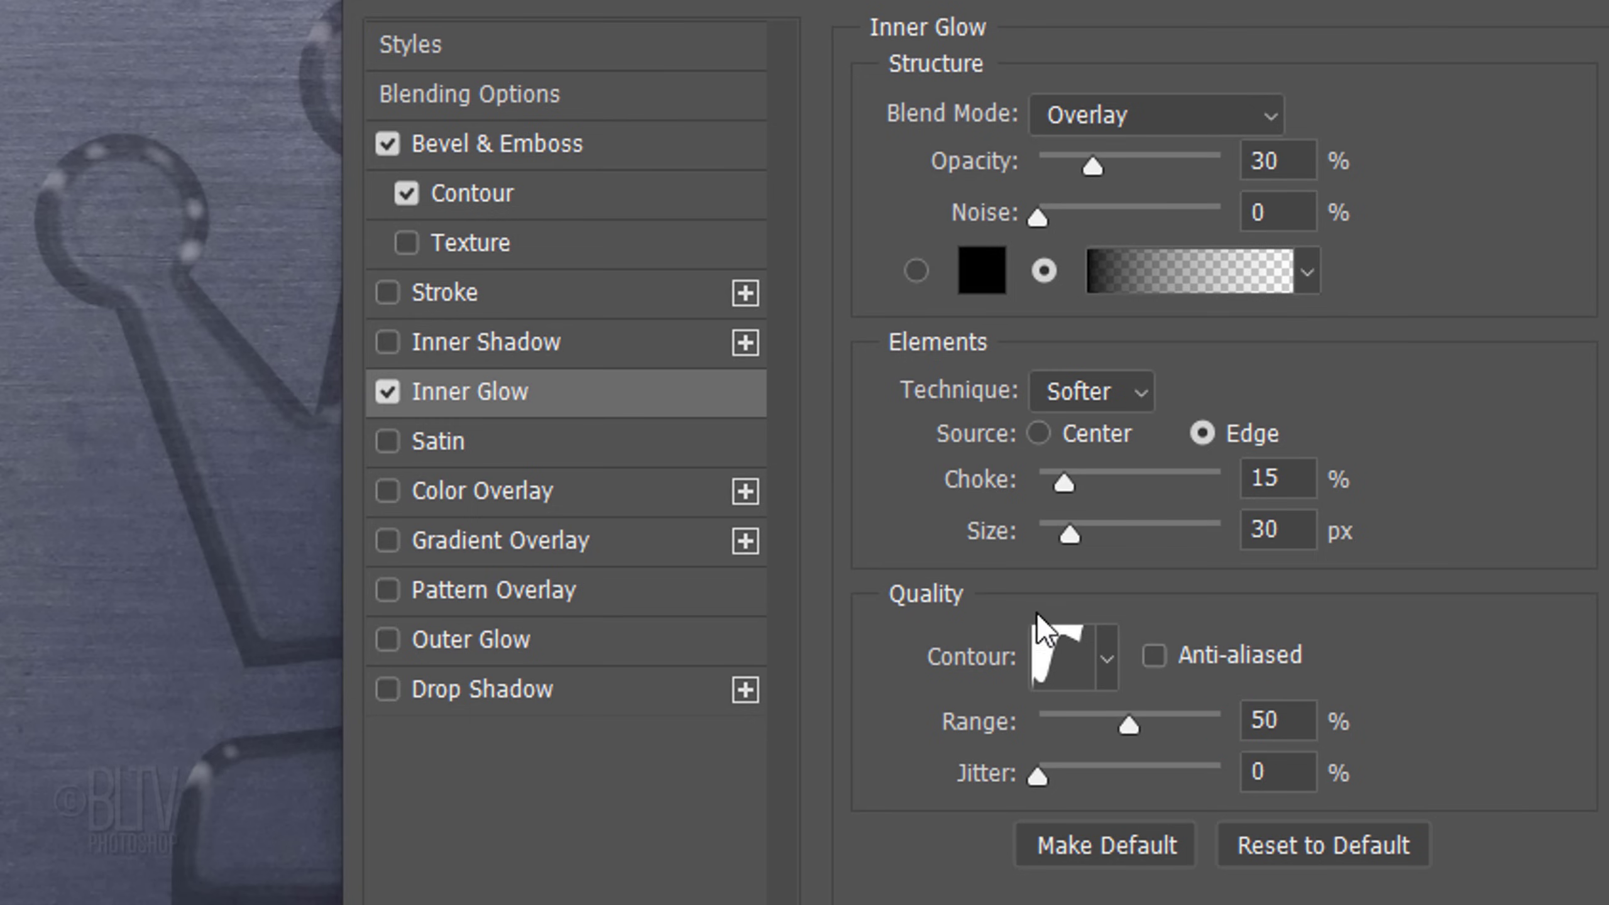
Enable a white Color Dodge Satin at 10%, 90°, Distance 60, Size 10, Steep Slope - Jagged, inverted
{"action": "left_click", "coordinate": [437, 441]}
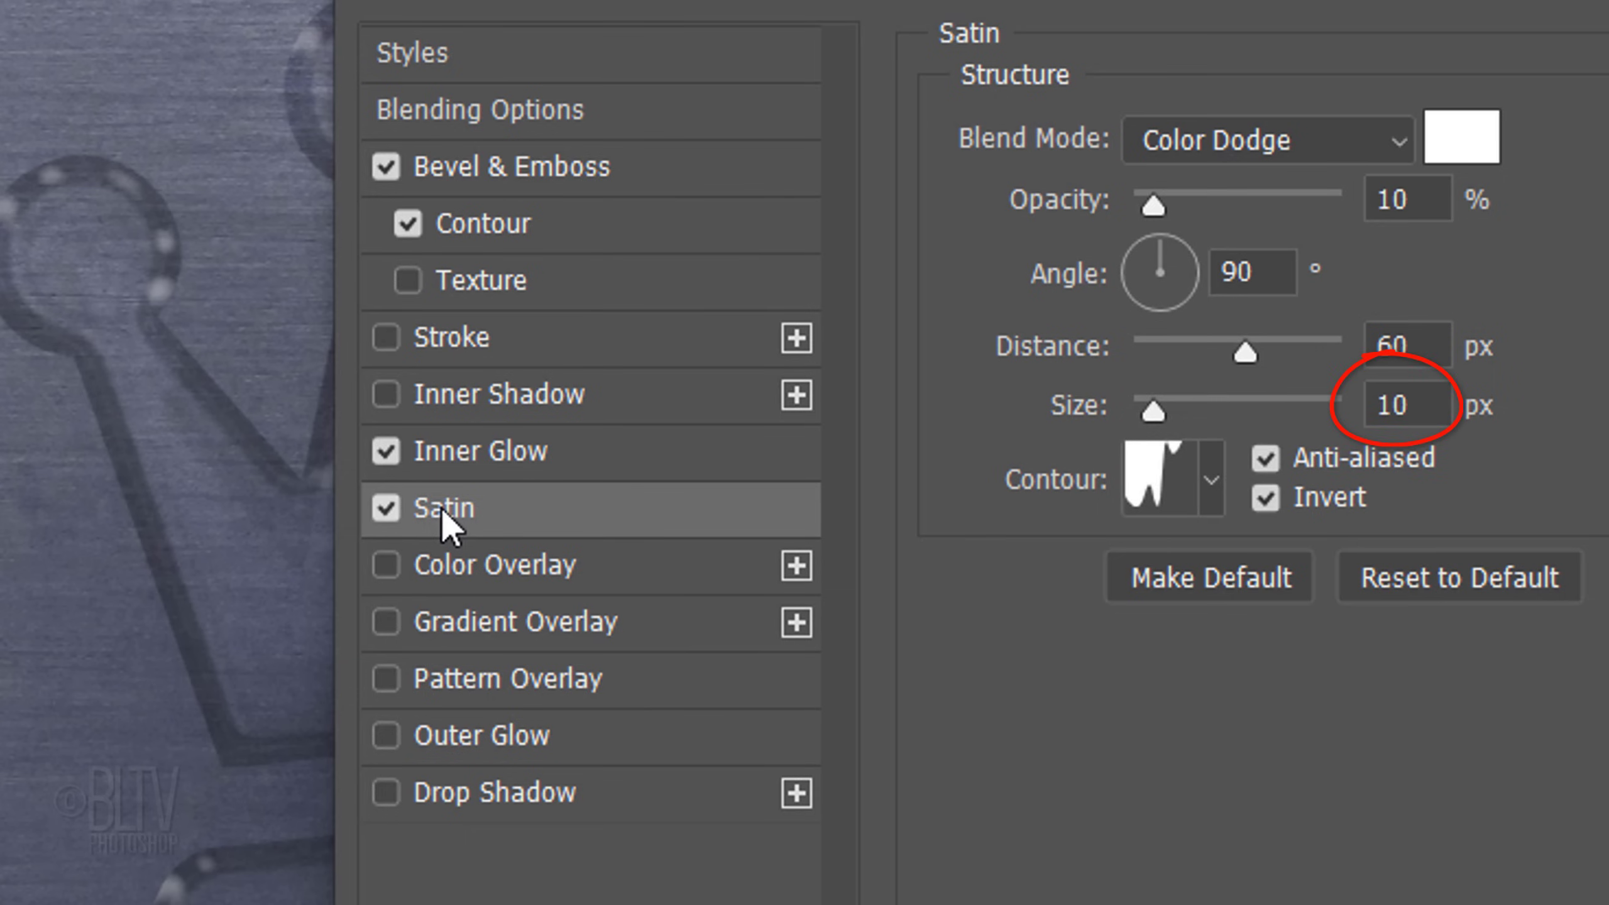
{"action": "left_click", "coordinate": [1210, 484]}
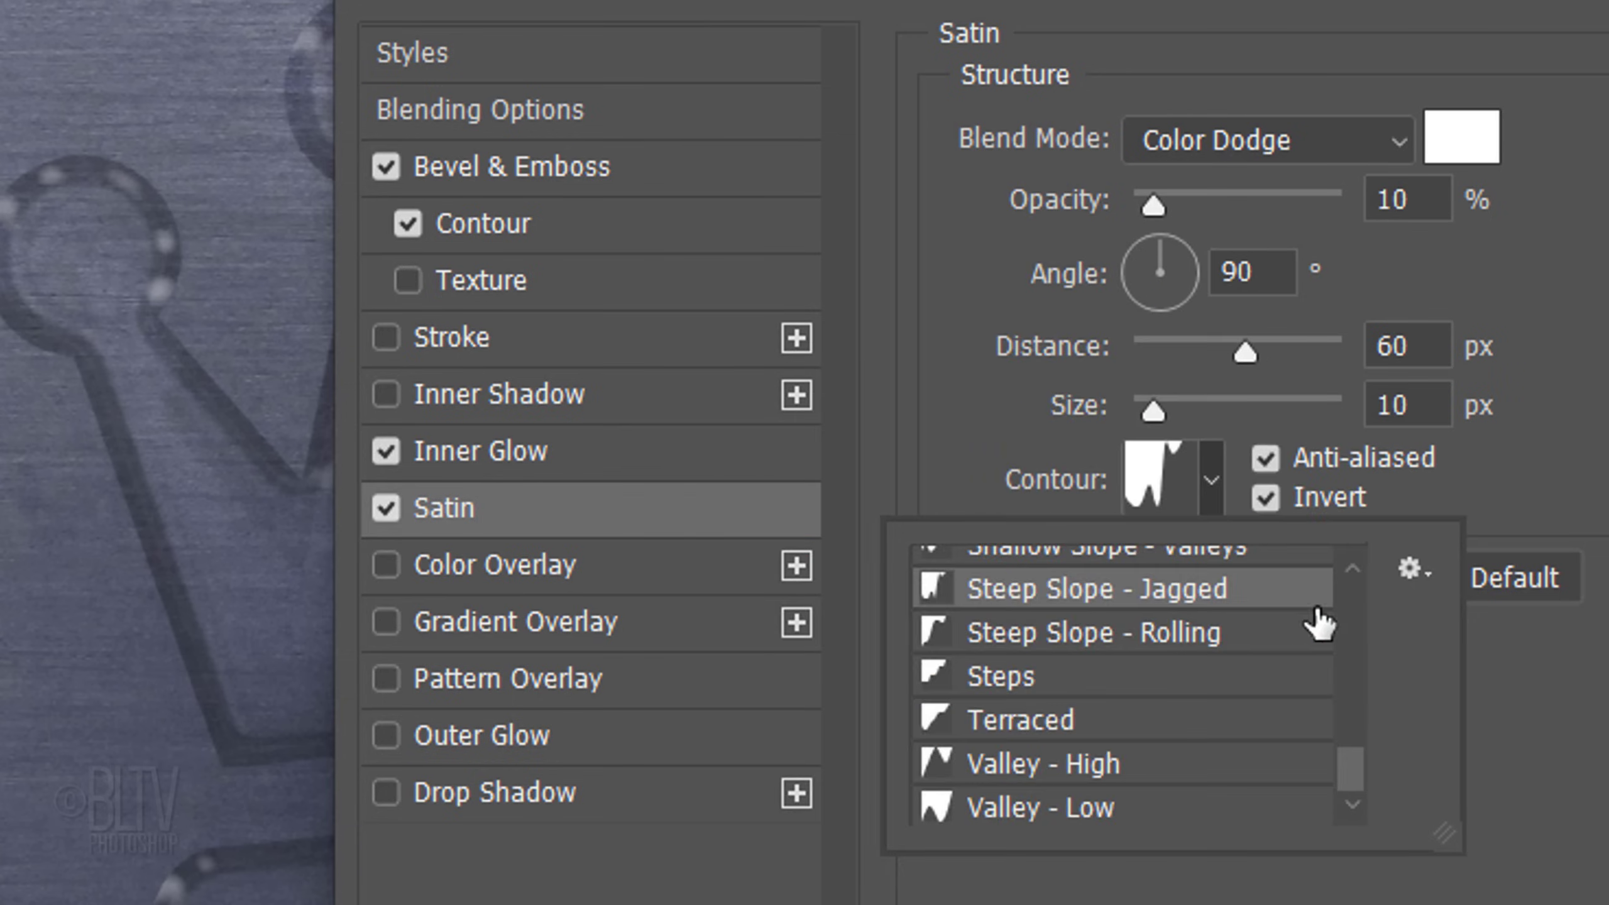
{"action": "left_click", "coordinate": [1590, 672]}
Enable a black Drop Shadow (50%, Distance 15, Spread 10, Size 20 px) and apply the style
{"action": "left_click", "coordinate": [494, 791]}
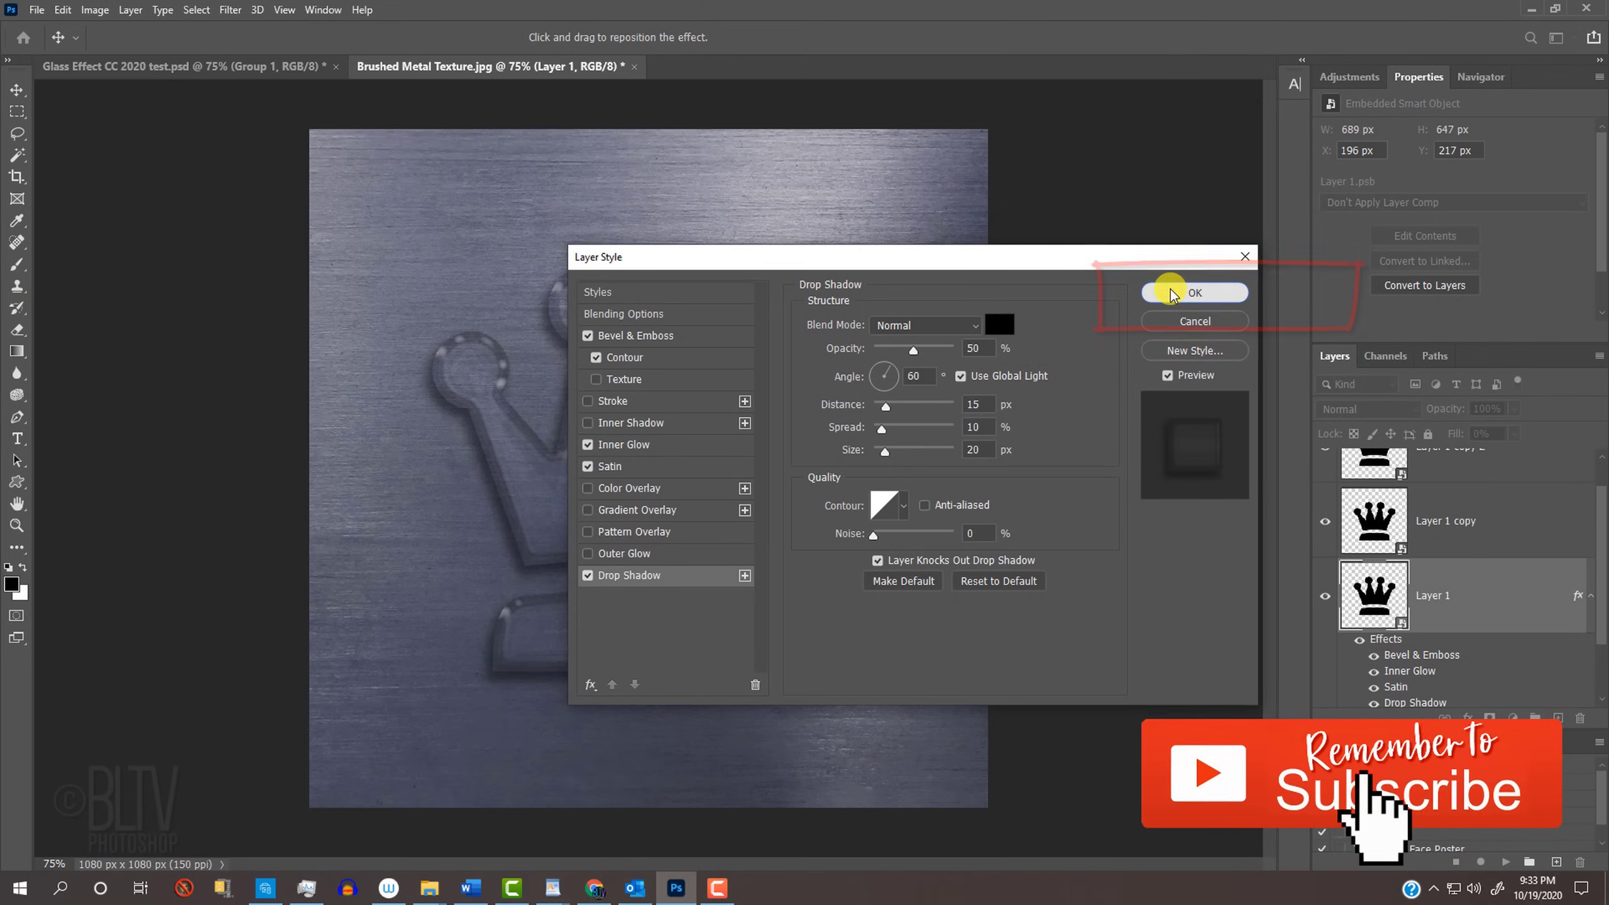
{"action": "left_click", "coordinate": [1172, 288]}
On Layer 1 copy, enable Bevel & Emboss with Depth 760%, Size 75 px and Soften 5 px
{"action": "left_click", "coordinate": [1504, 514]}
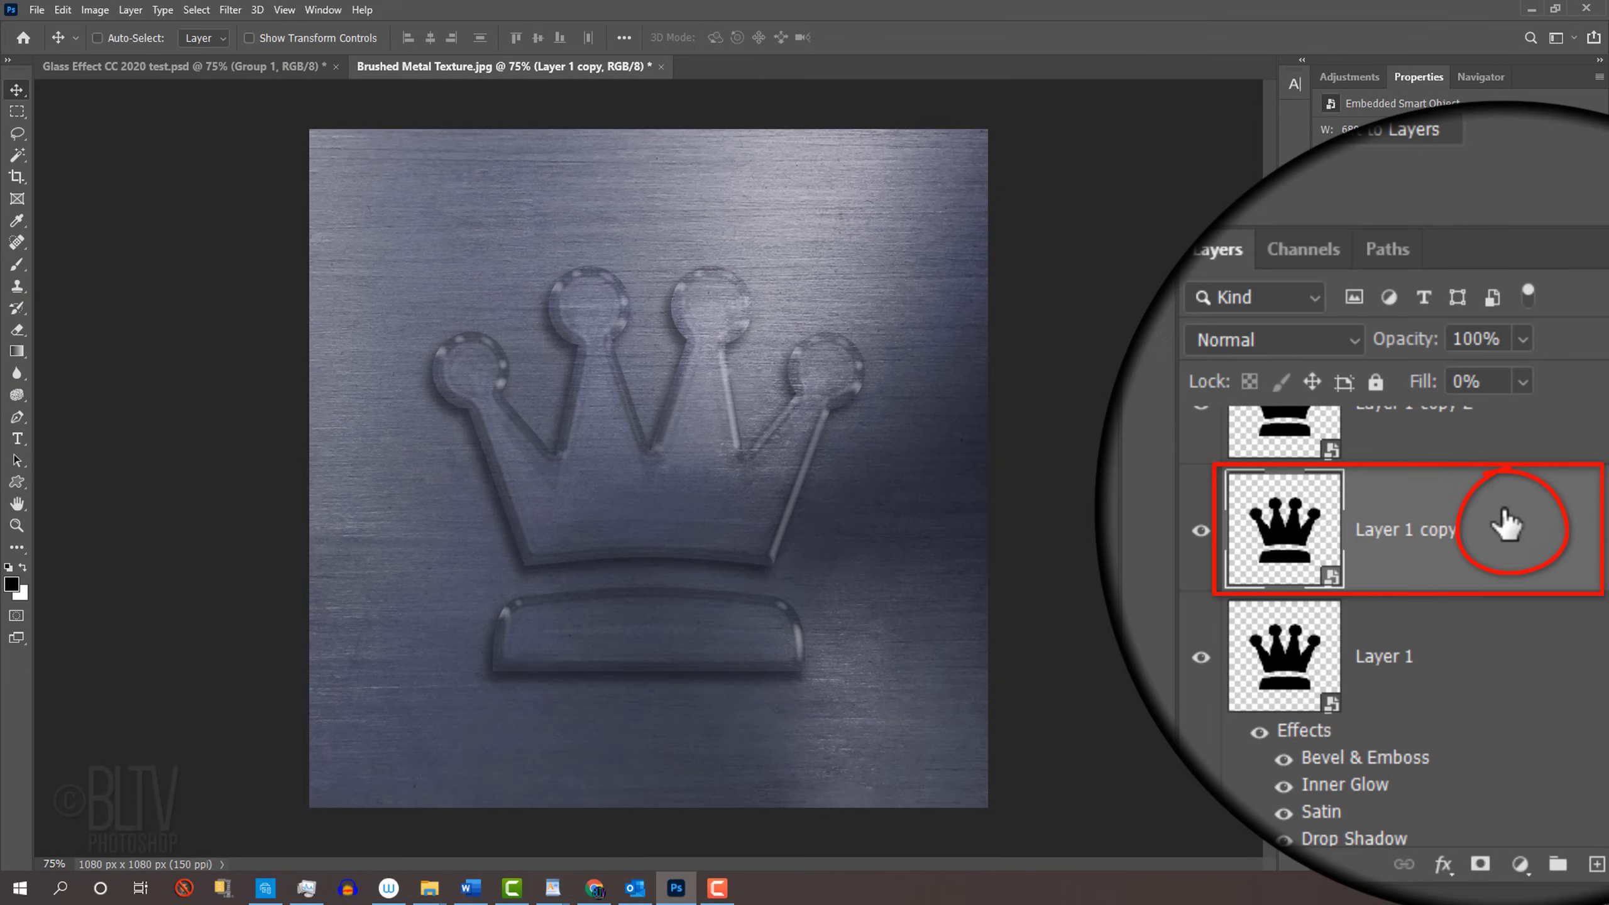
{"action": "double_click", "coordinate": [1502, 514]}
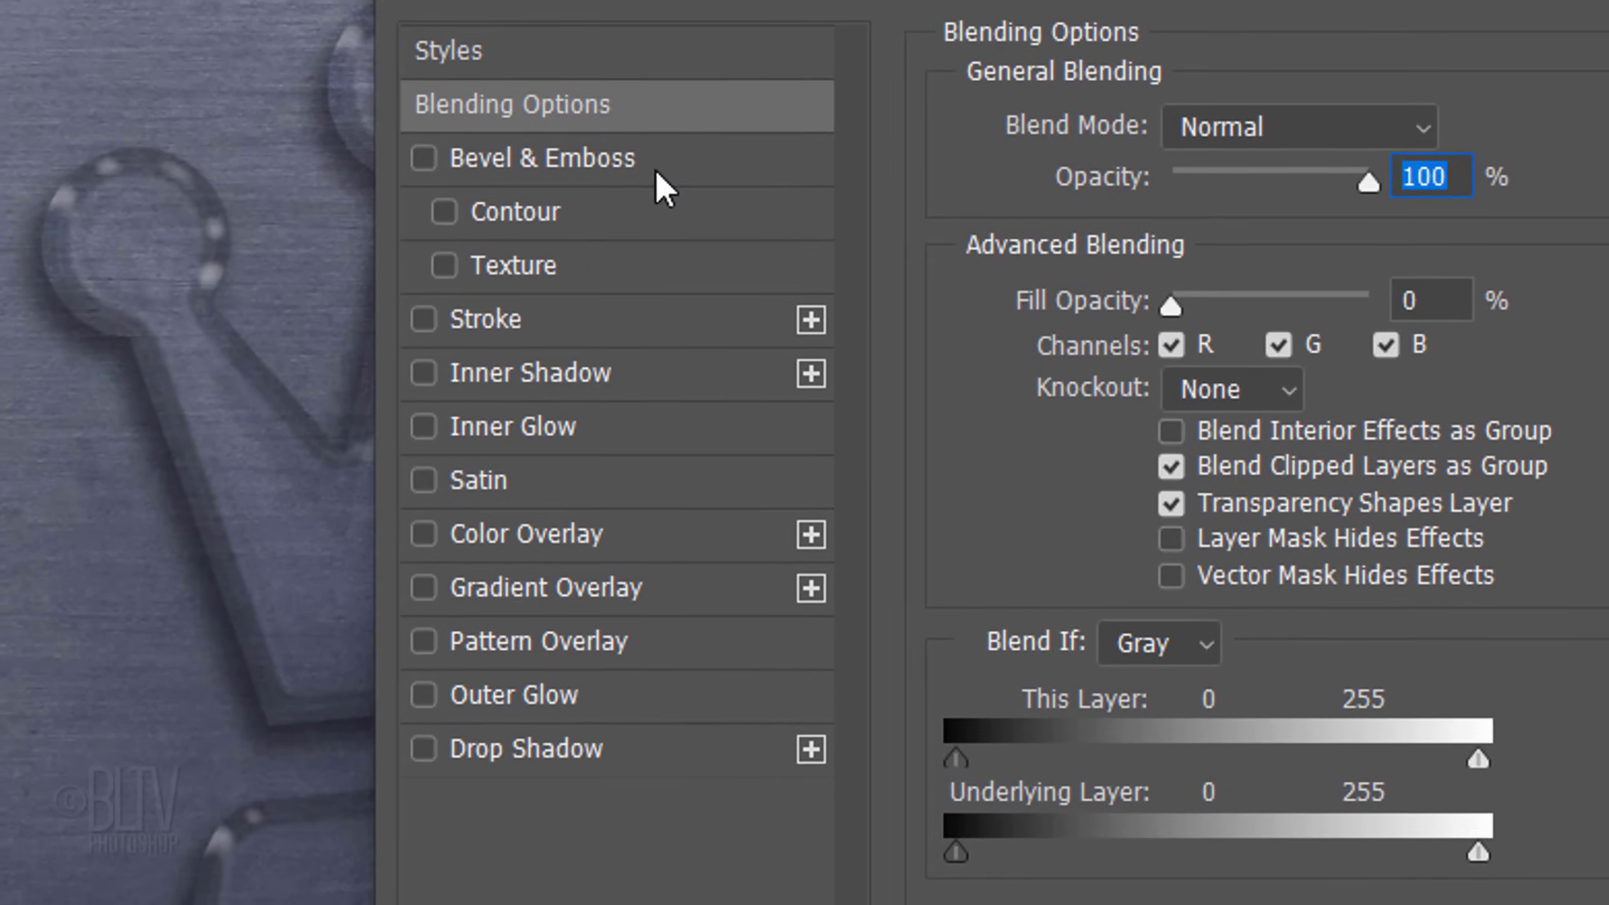
{"action": "left_click", "coordinate": [606, 268]}
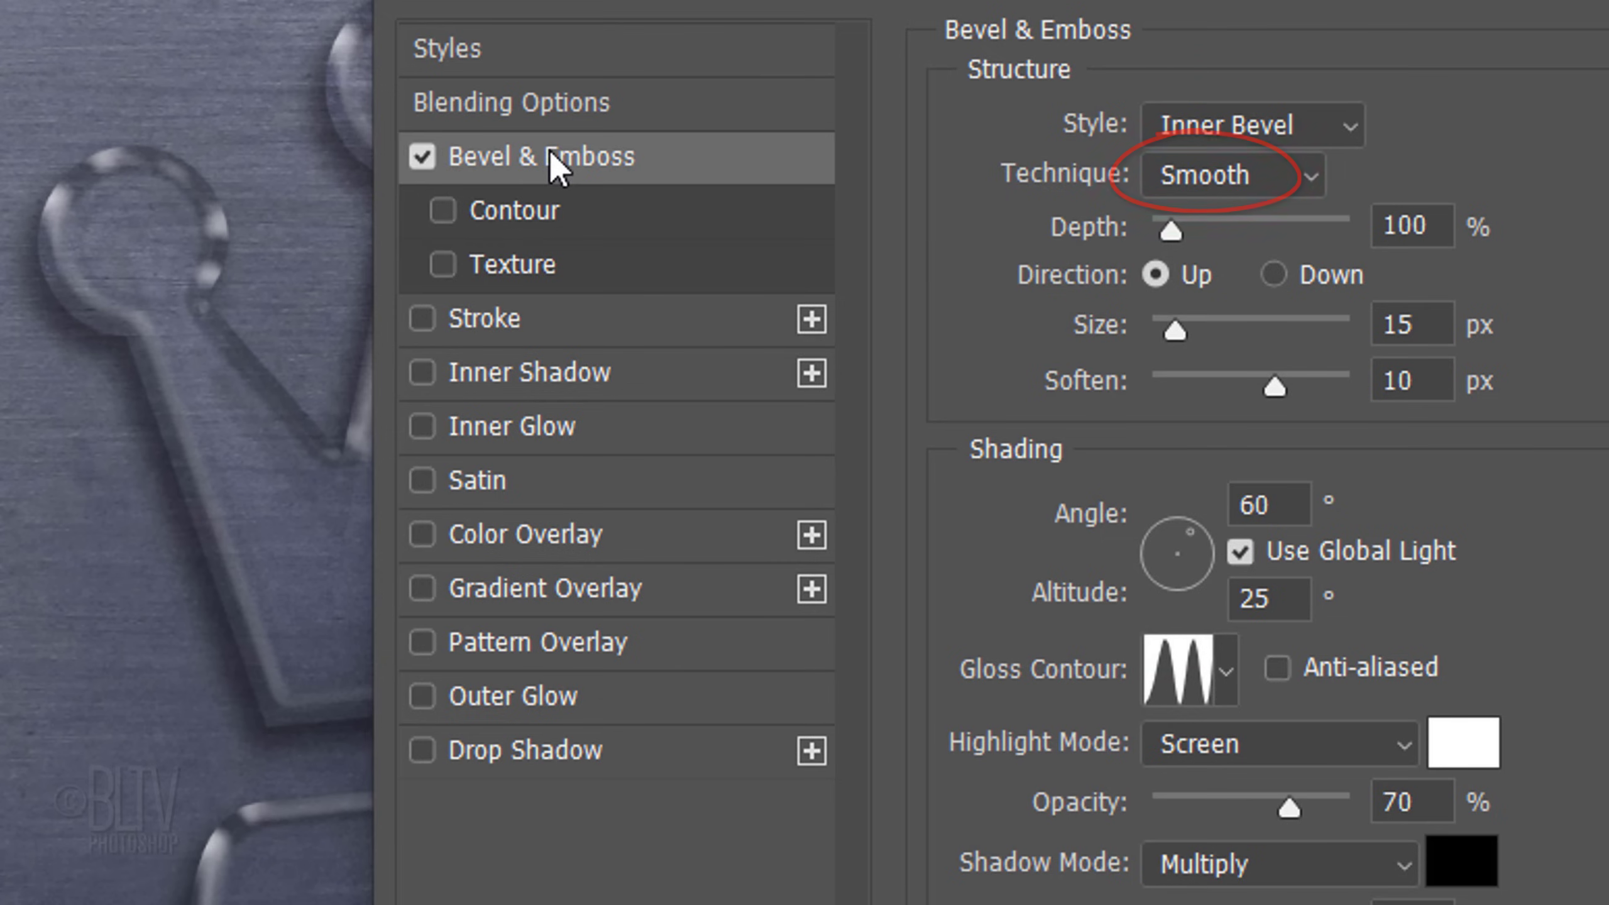
{"action": "double_click", "coordinate": [1403, 225]}
{"action": "type", "text": "76"}
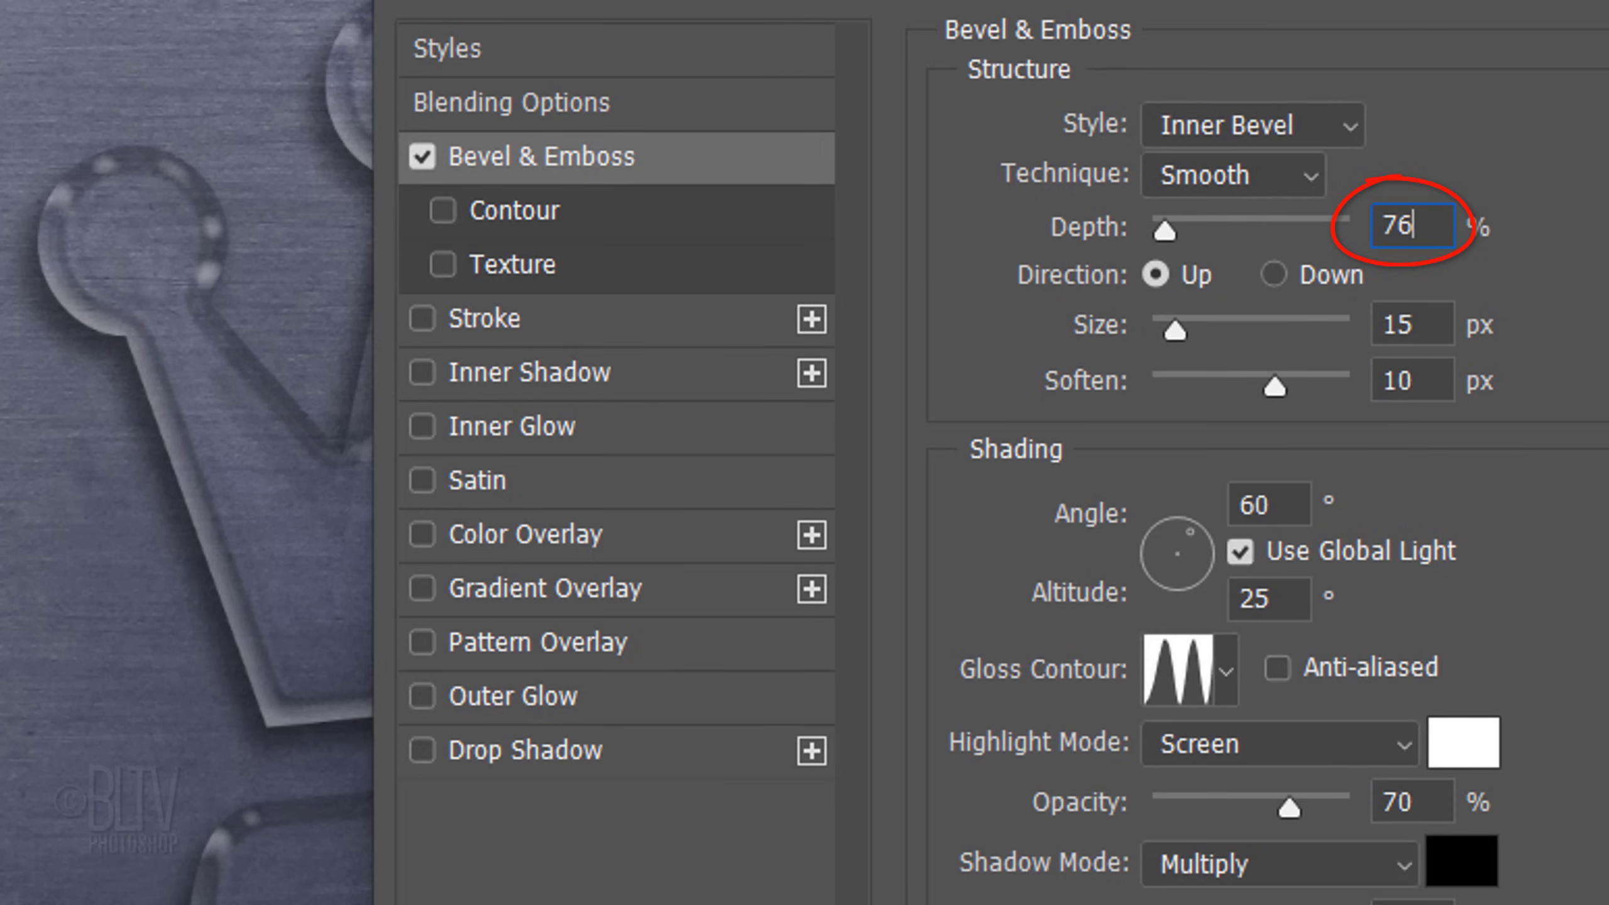
{"action": "type", "text": "0"}
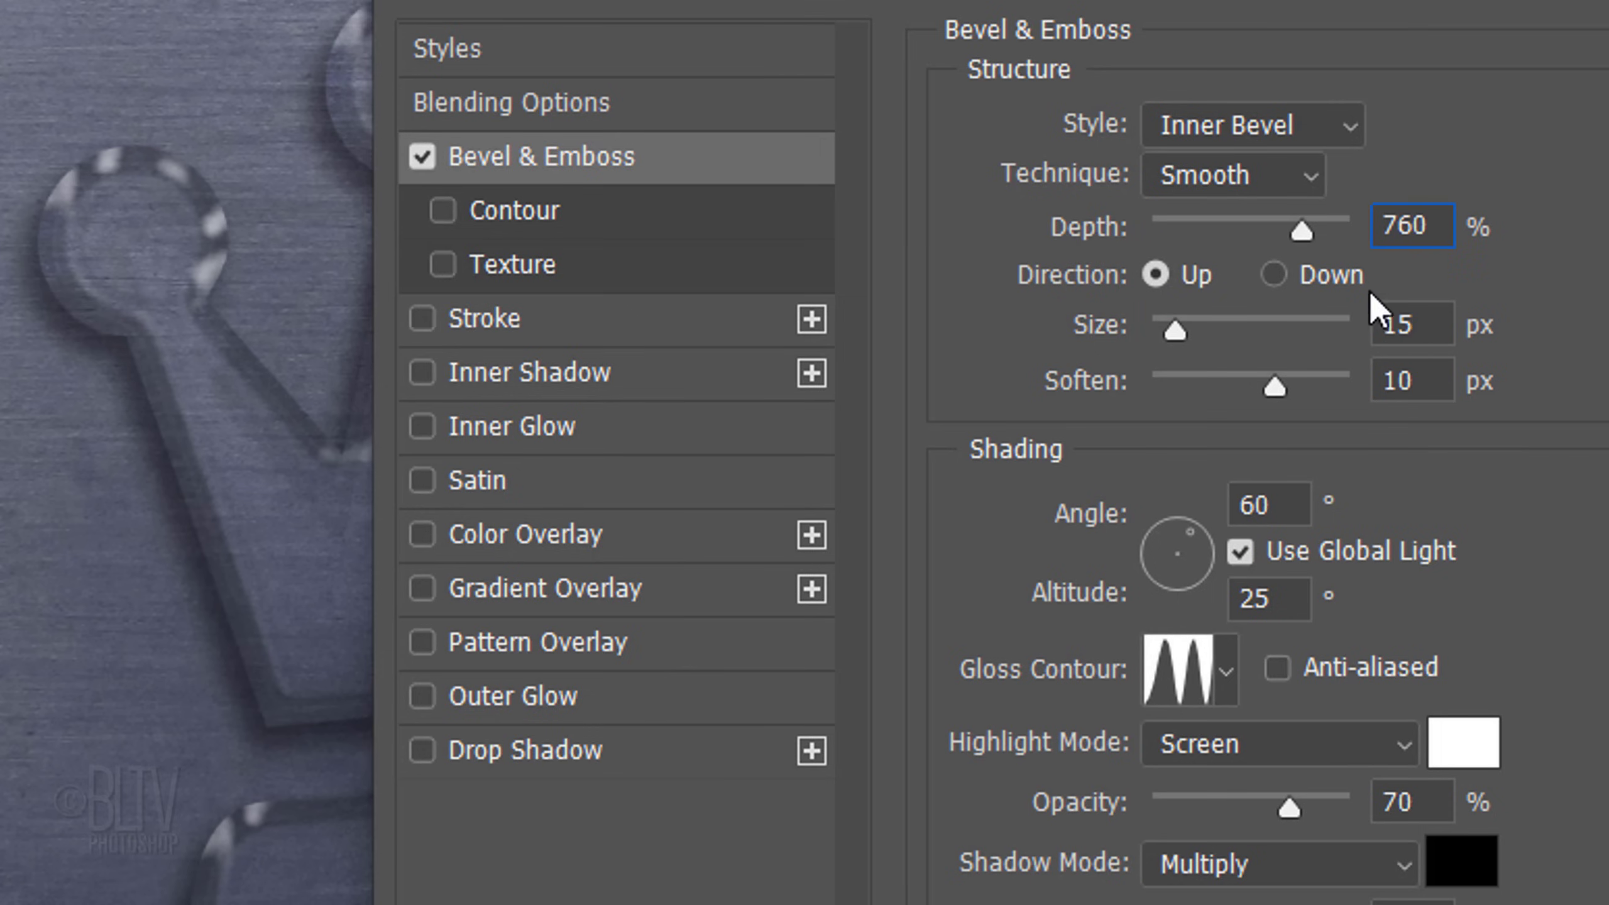
{"action": "double_click", "coordinate": [1399, 324]}
{"action": "type", "text": "75"}
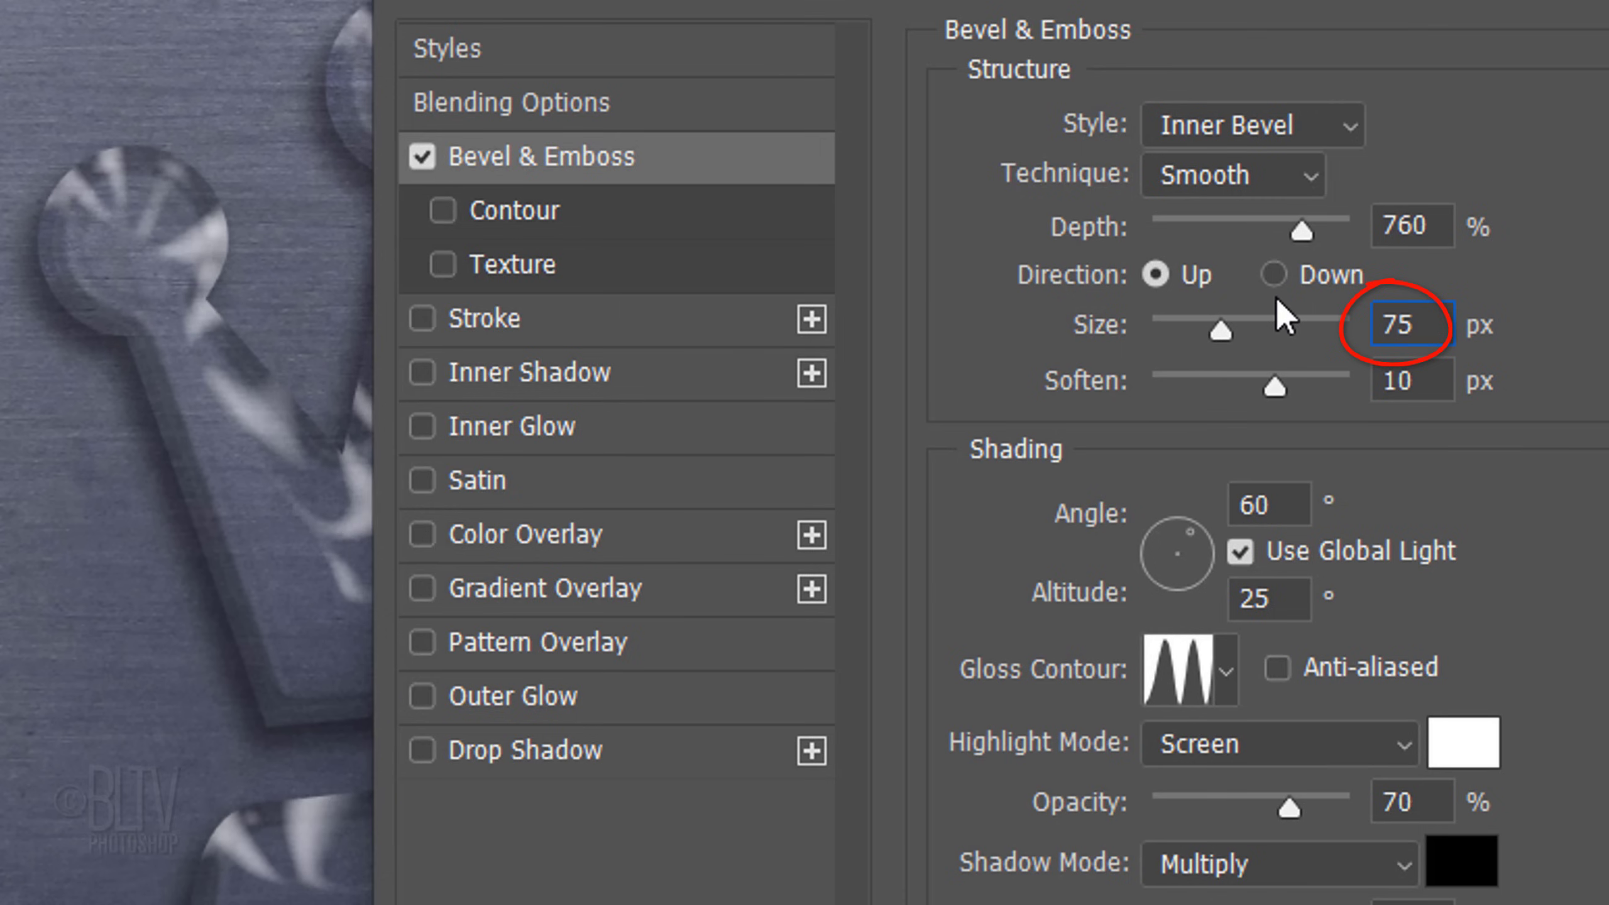
{"action": "double_click", "coordinate": [1422, 377]}
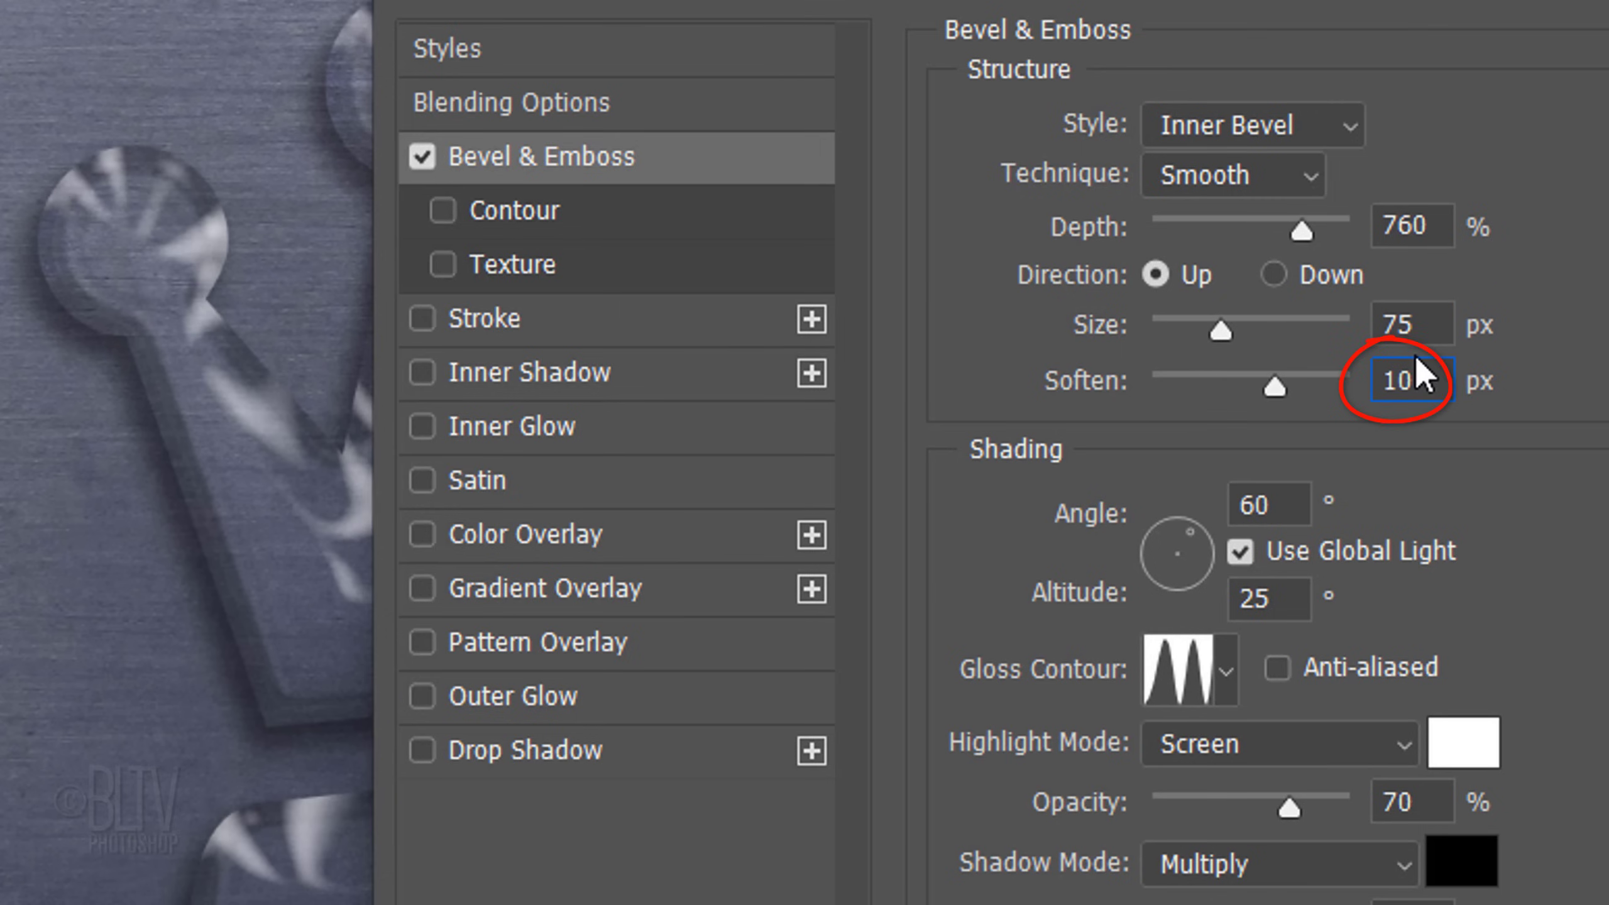
{"action": "type", "text": "5"}
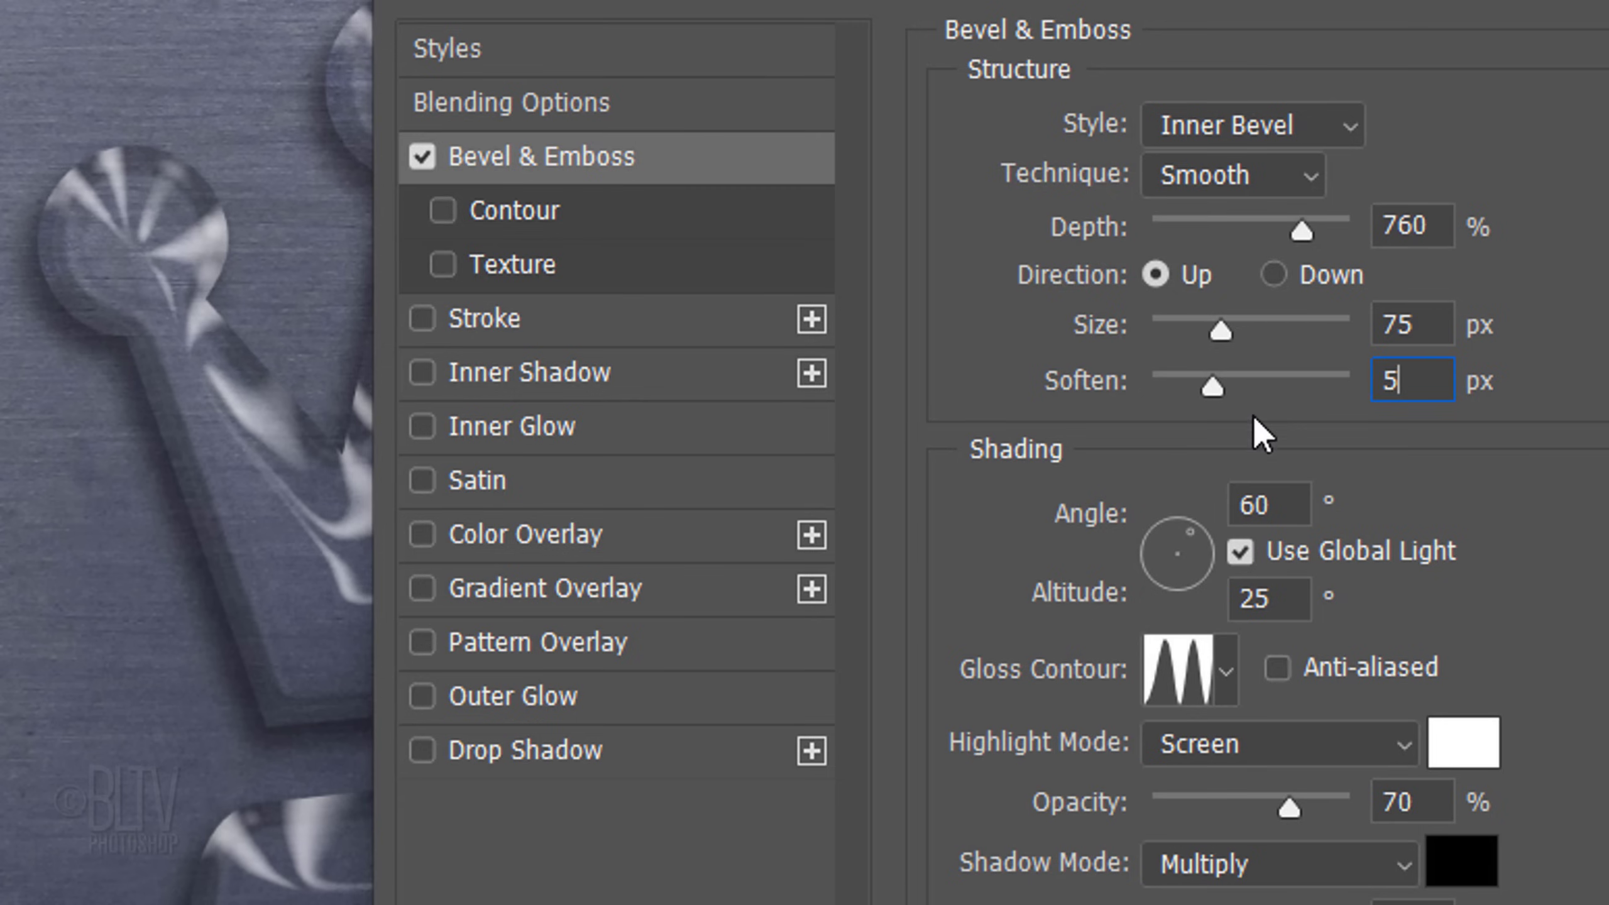
Give the bevel its own lighting at Angle 130° and Altitude 30°, not Global Light
{"action": "left_click", "coordinate": [1241, 551]}
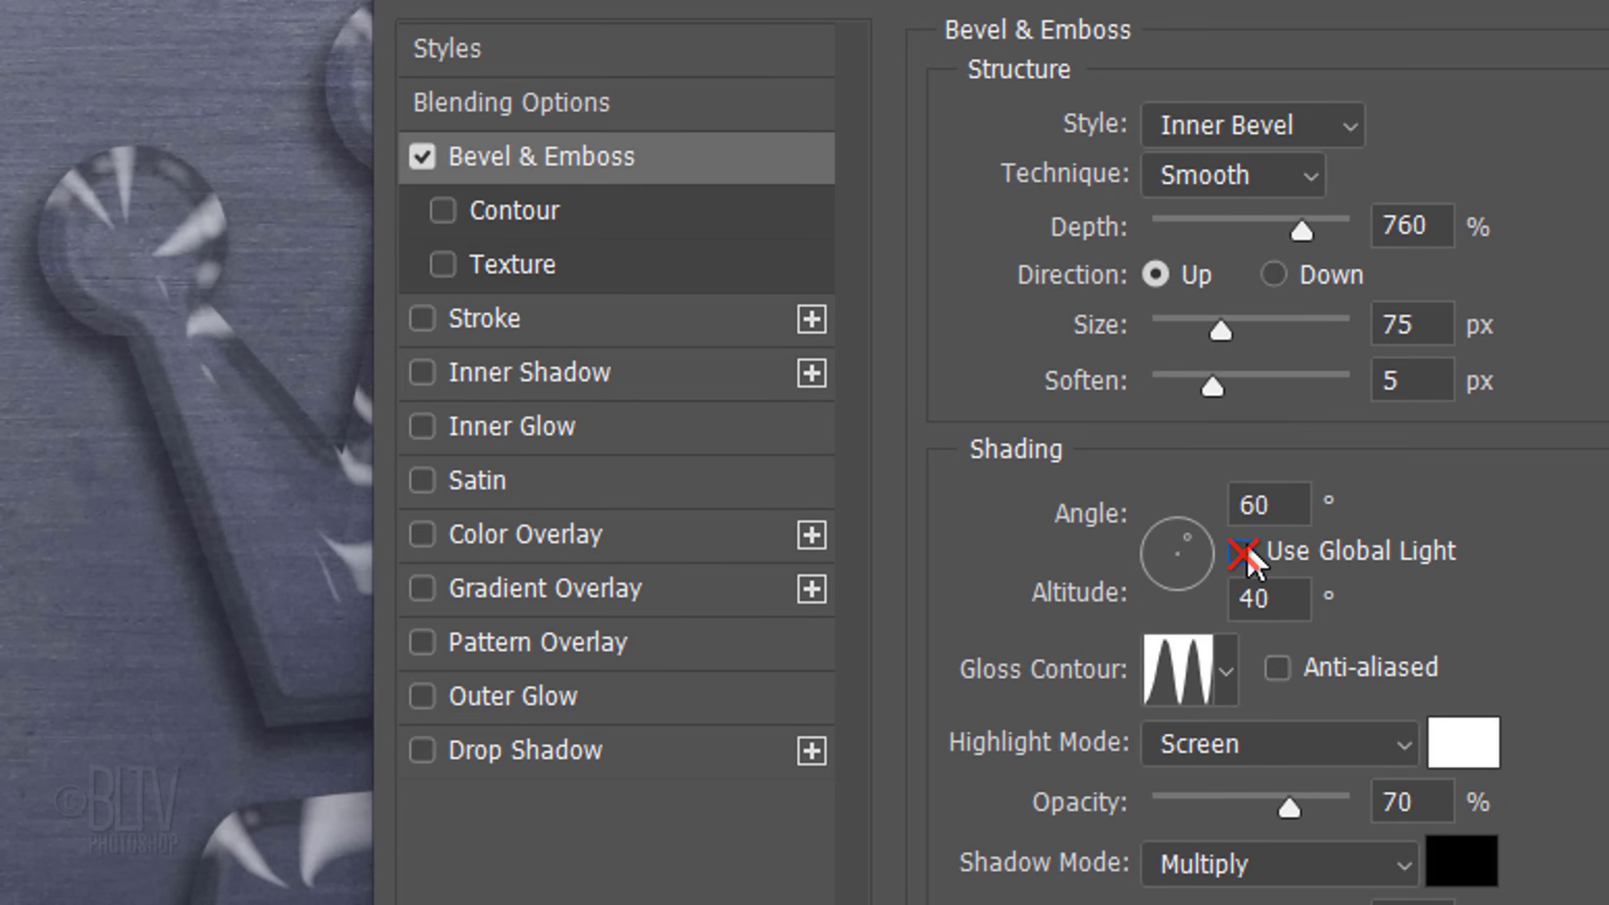
{"action": "double_click", "coordinate": [1261, 505]}
{"action": "type", "text": "130"}
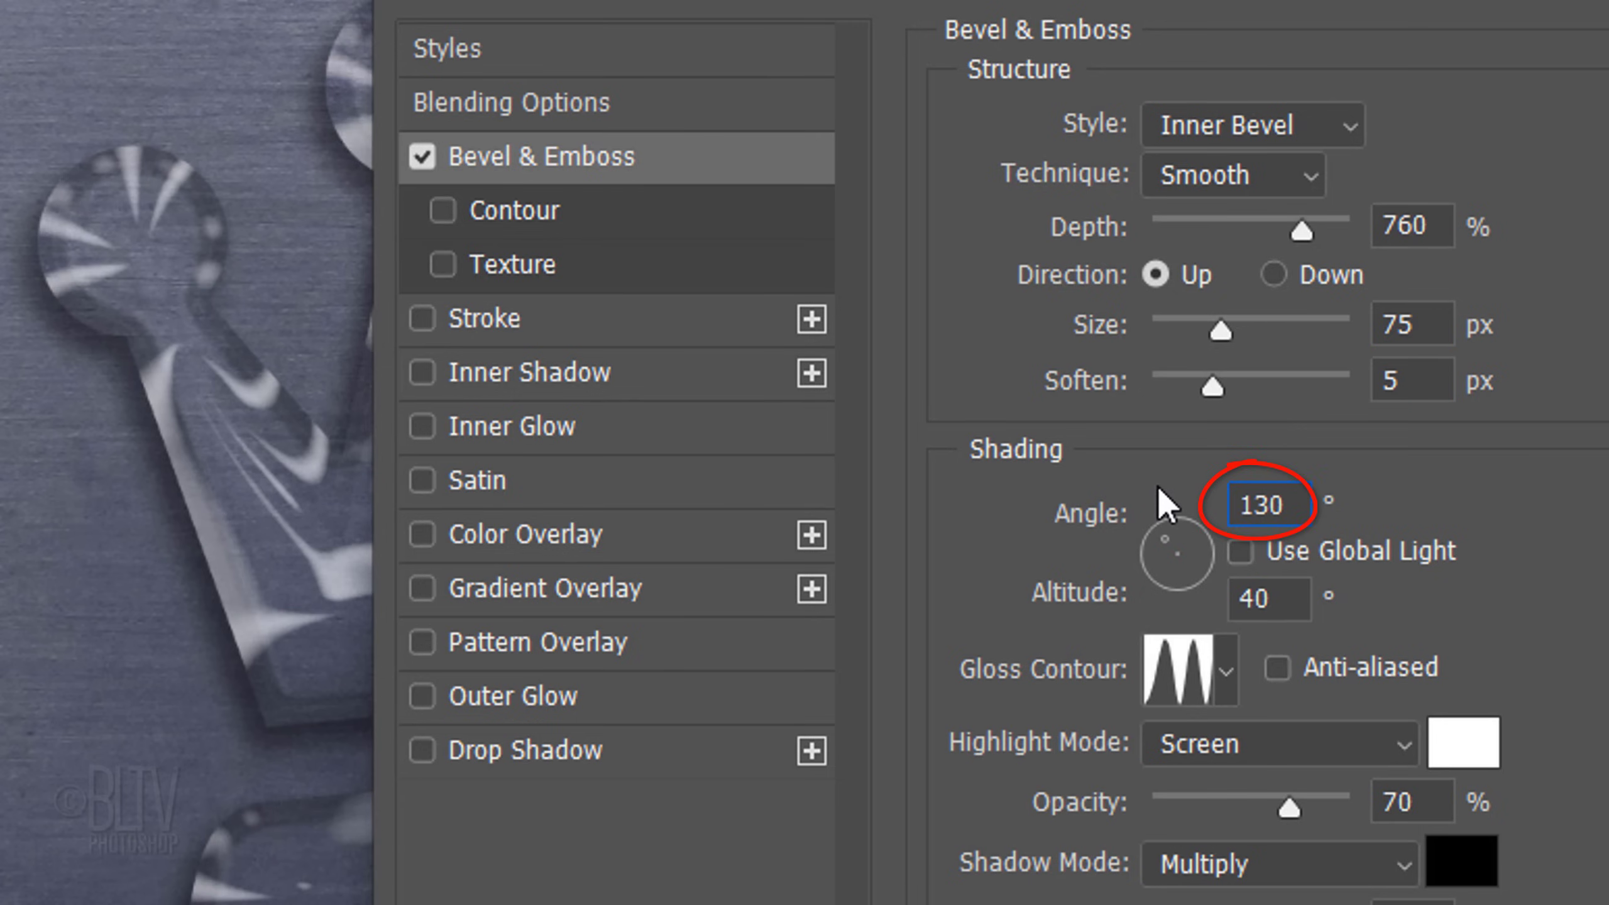
{"action": "left_click", "coordinate": [1273, 586]}
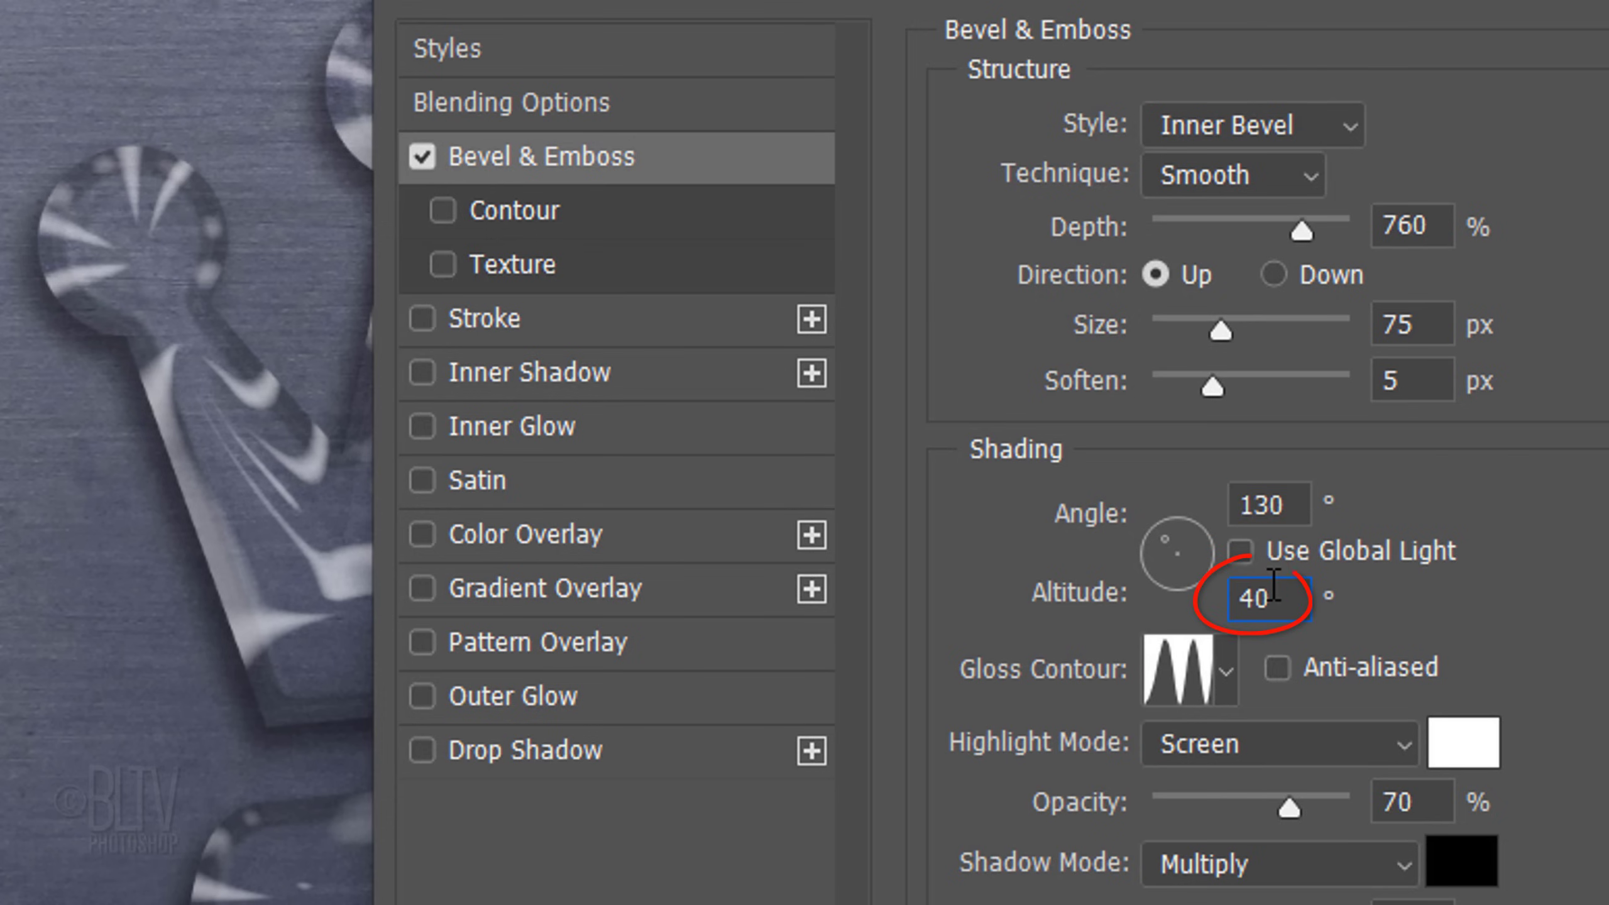
{"action": "type", "text": "30"}
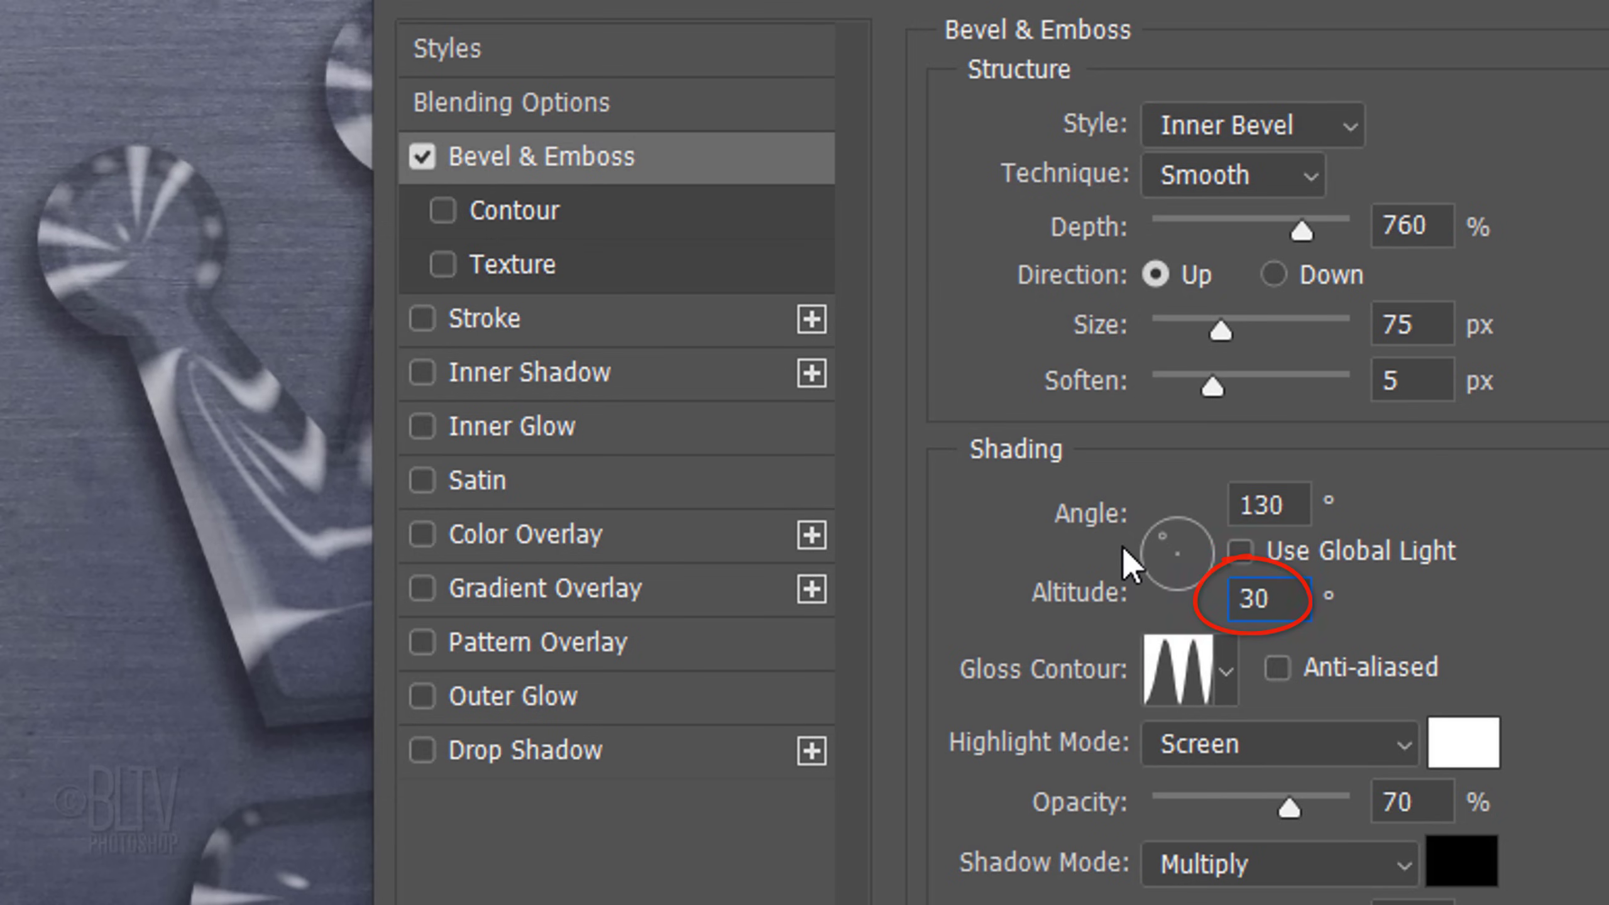
Set the bevel's Gloss Contour to Cove - Deep
{"action": "left_click", "coordinate": [1226, 670]}
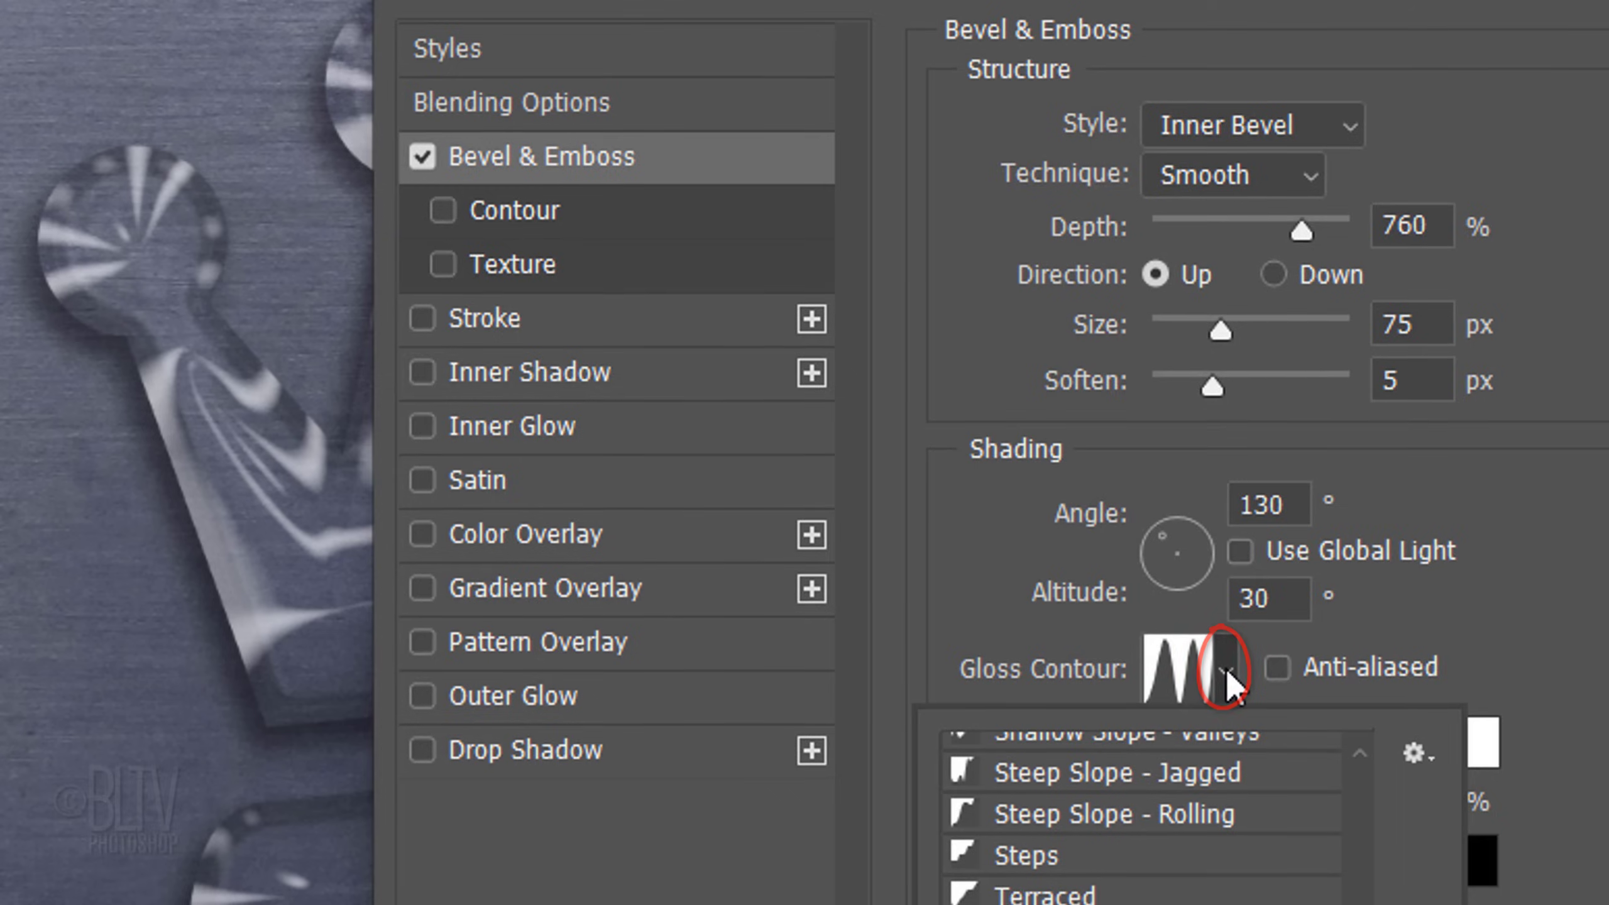
{"action": "left_click_drag", "start_coordinate": [1367, 904], "coordinate": [1367, 883]}
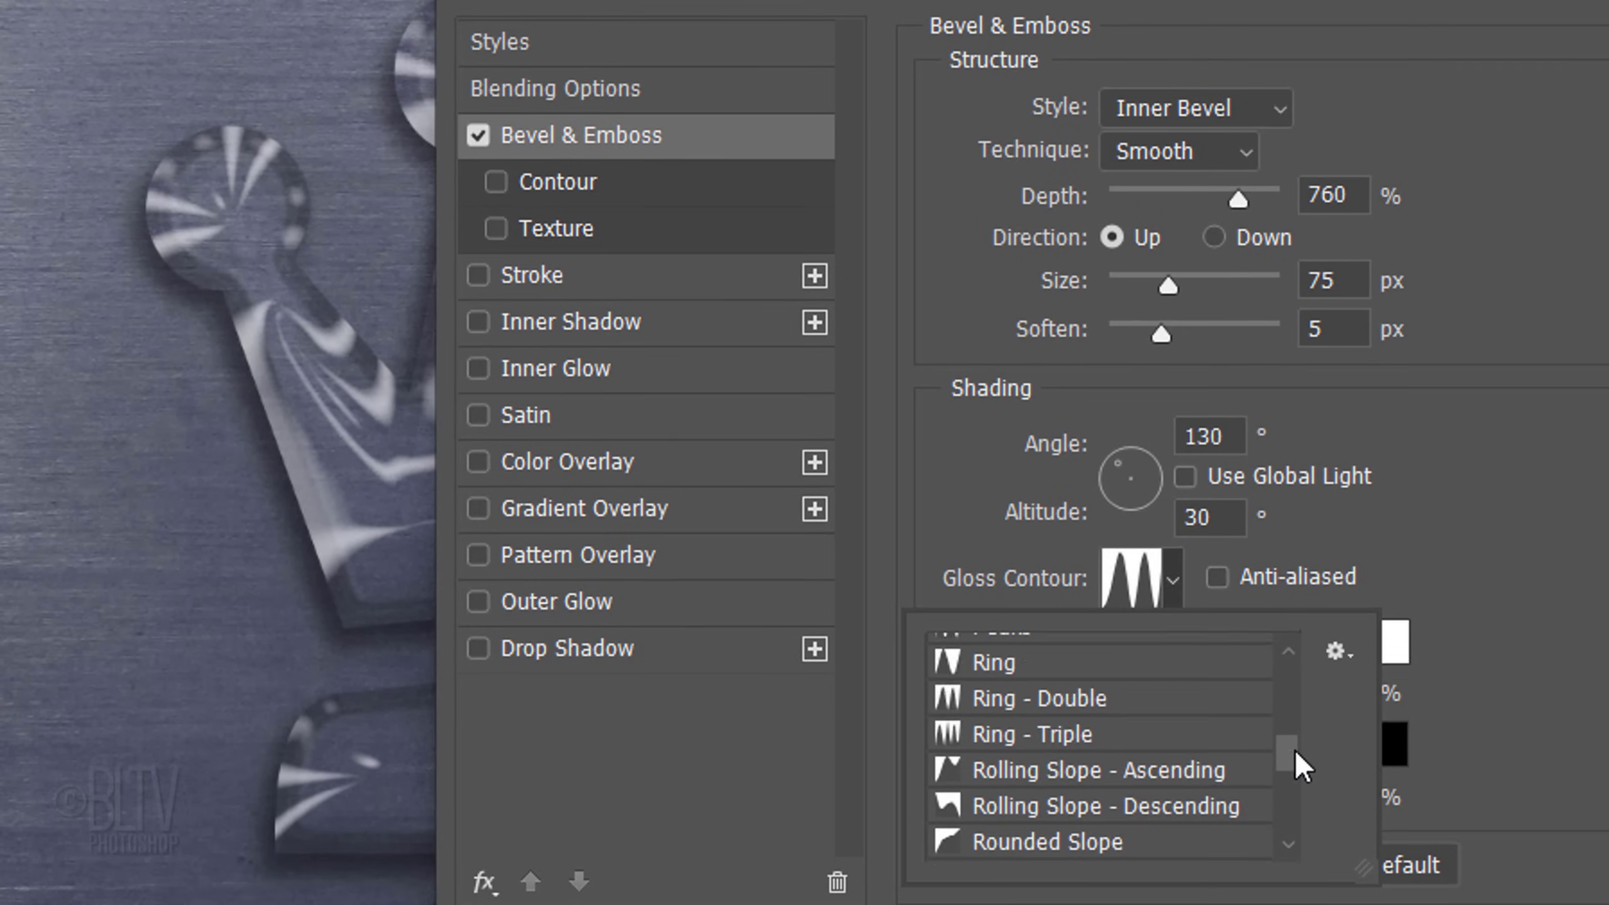
{"action": "left_click_drag", "start_coordinate": [1298, 763], "coordinate": [1305, 697]}
{"action": "left_click", "coordinate": [1077, 770]}
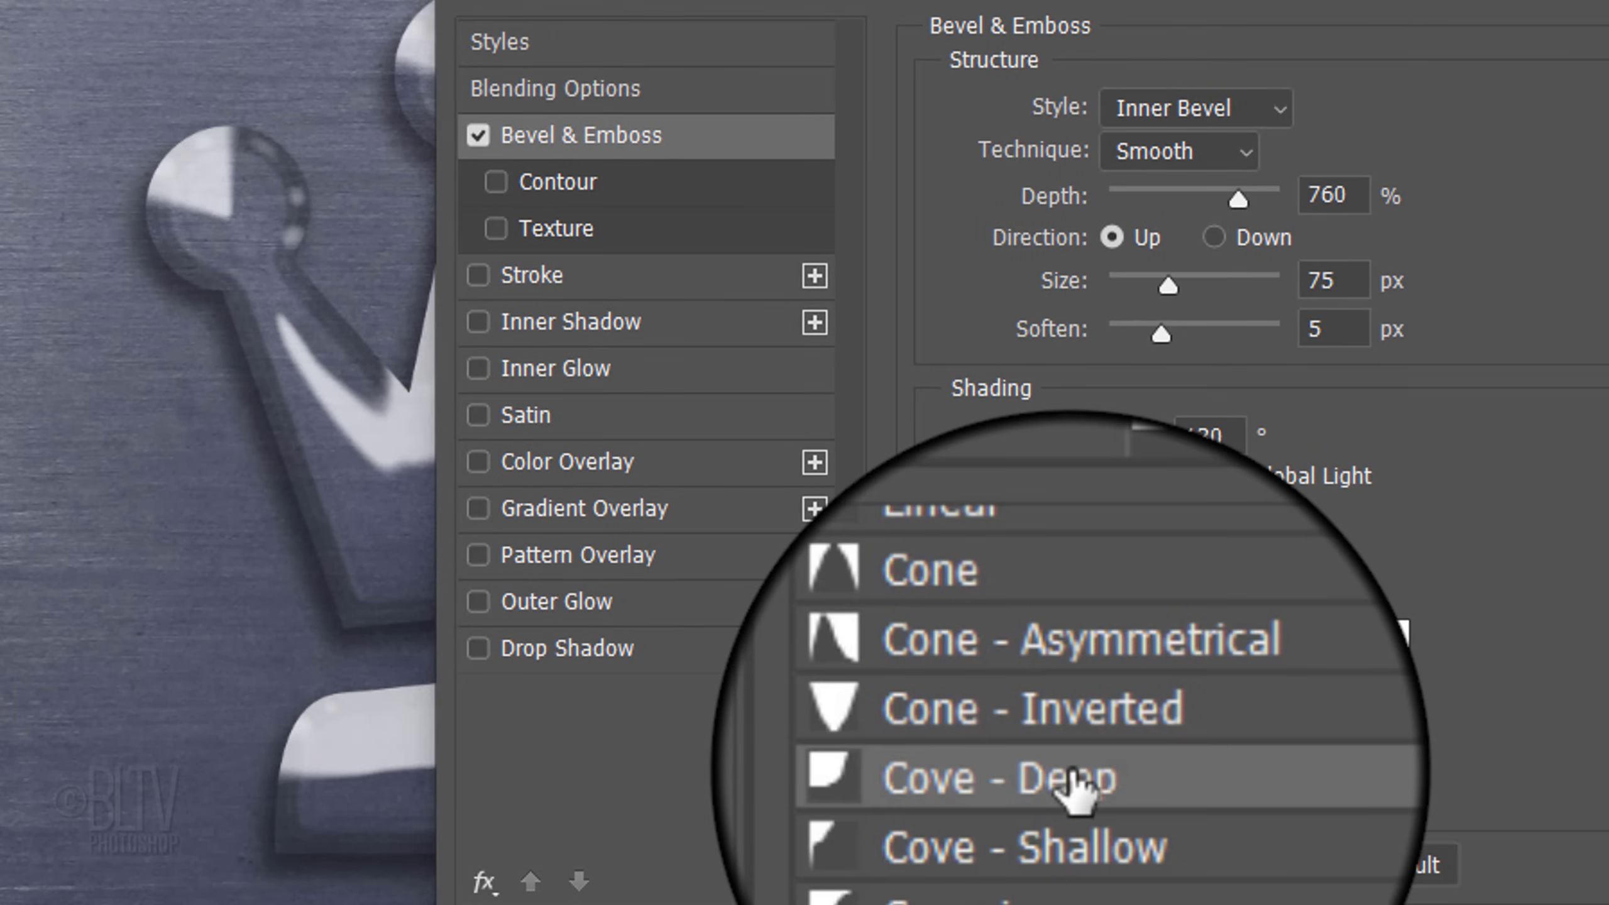
{"action": "left_click", "coordinate": [1494, 528]}
Set the highlight mode to Soft Light at 60% opacity
{"action": "left_click", "coordinate": [1228, 643]}
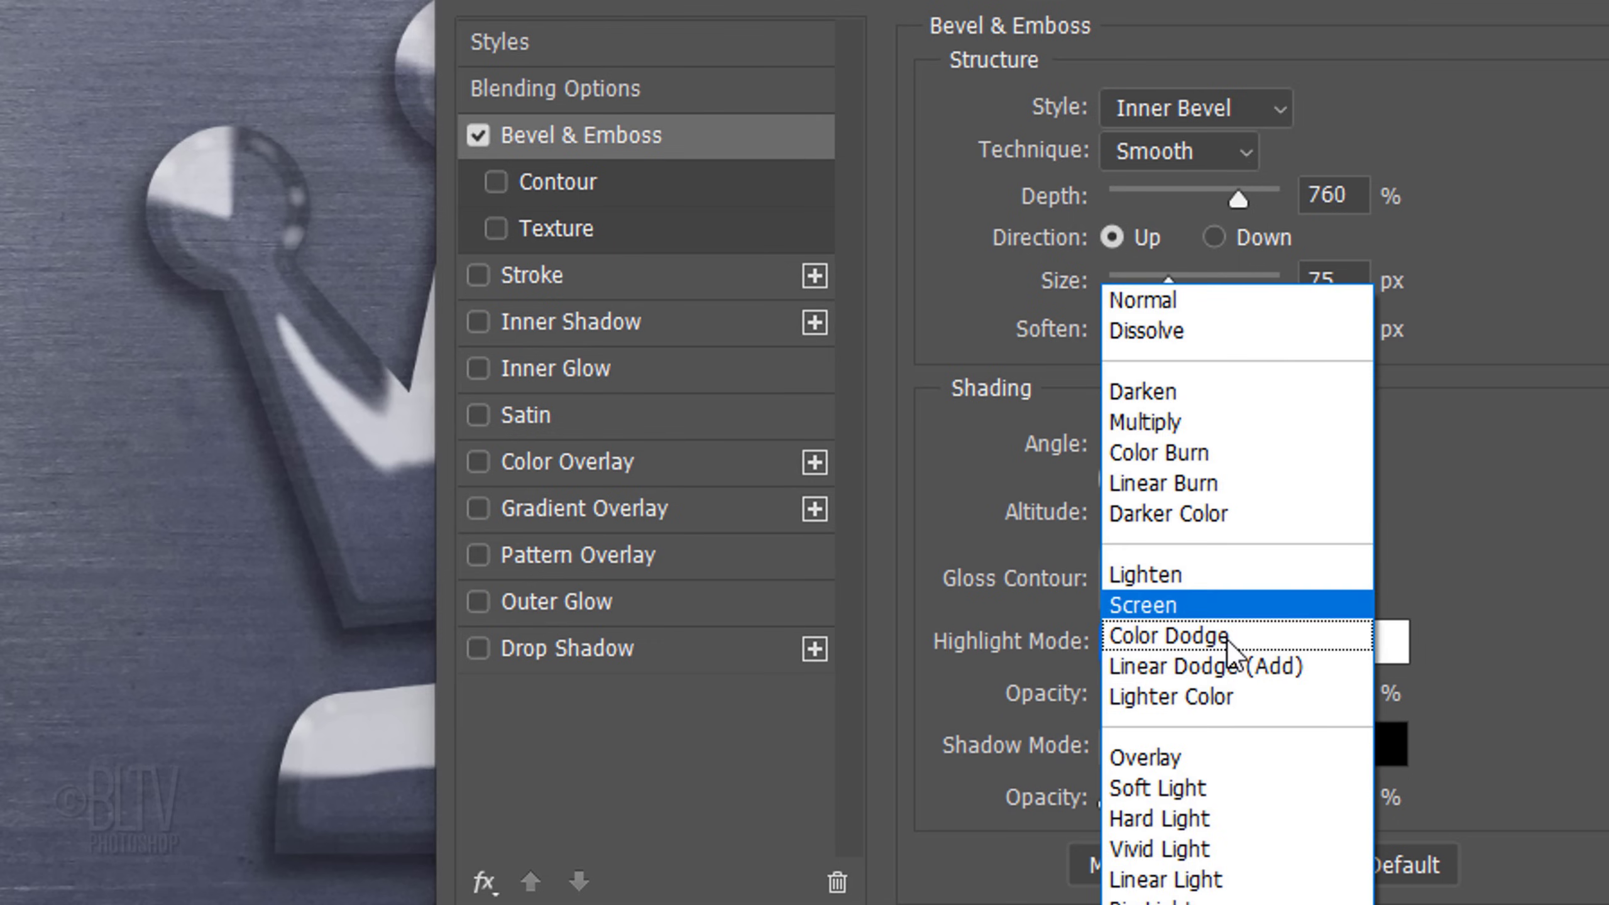
{"action": "left_click", "coordinate": [1156, 788]}
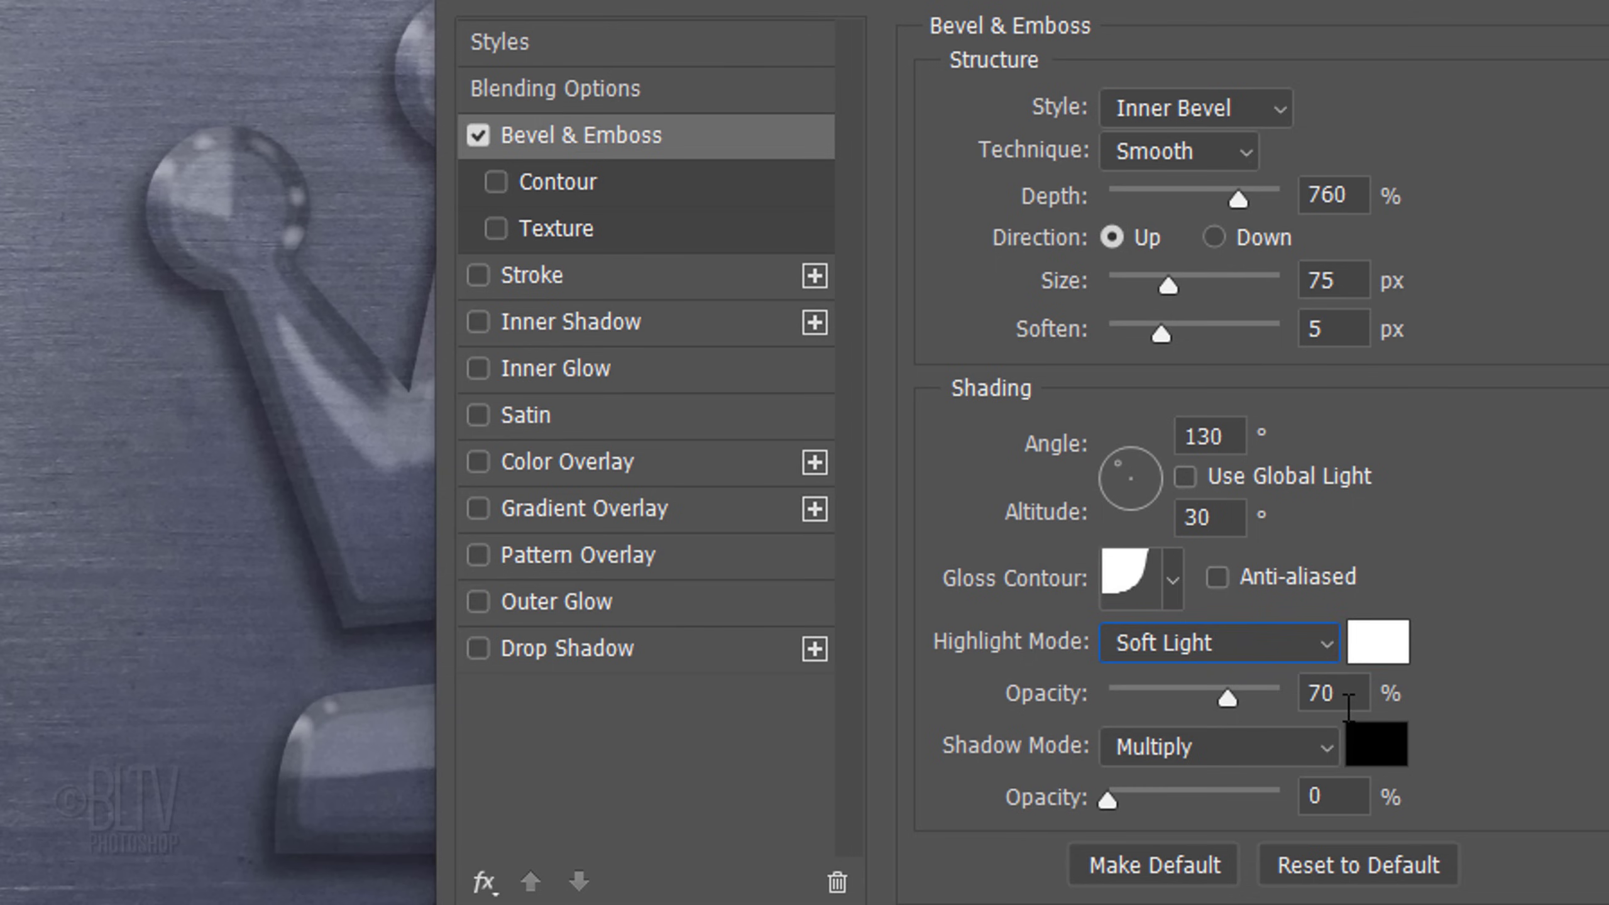
{"action": "double_click", "coordinate": [1320, 693]}
{"action": "type", "text": "60"}
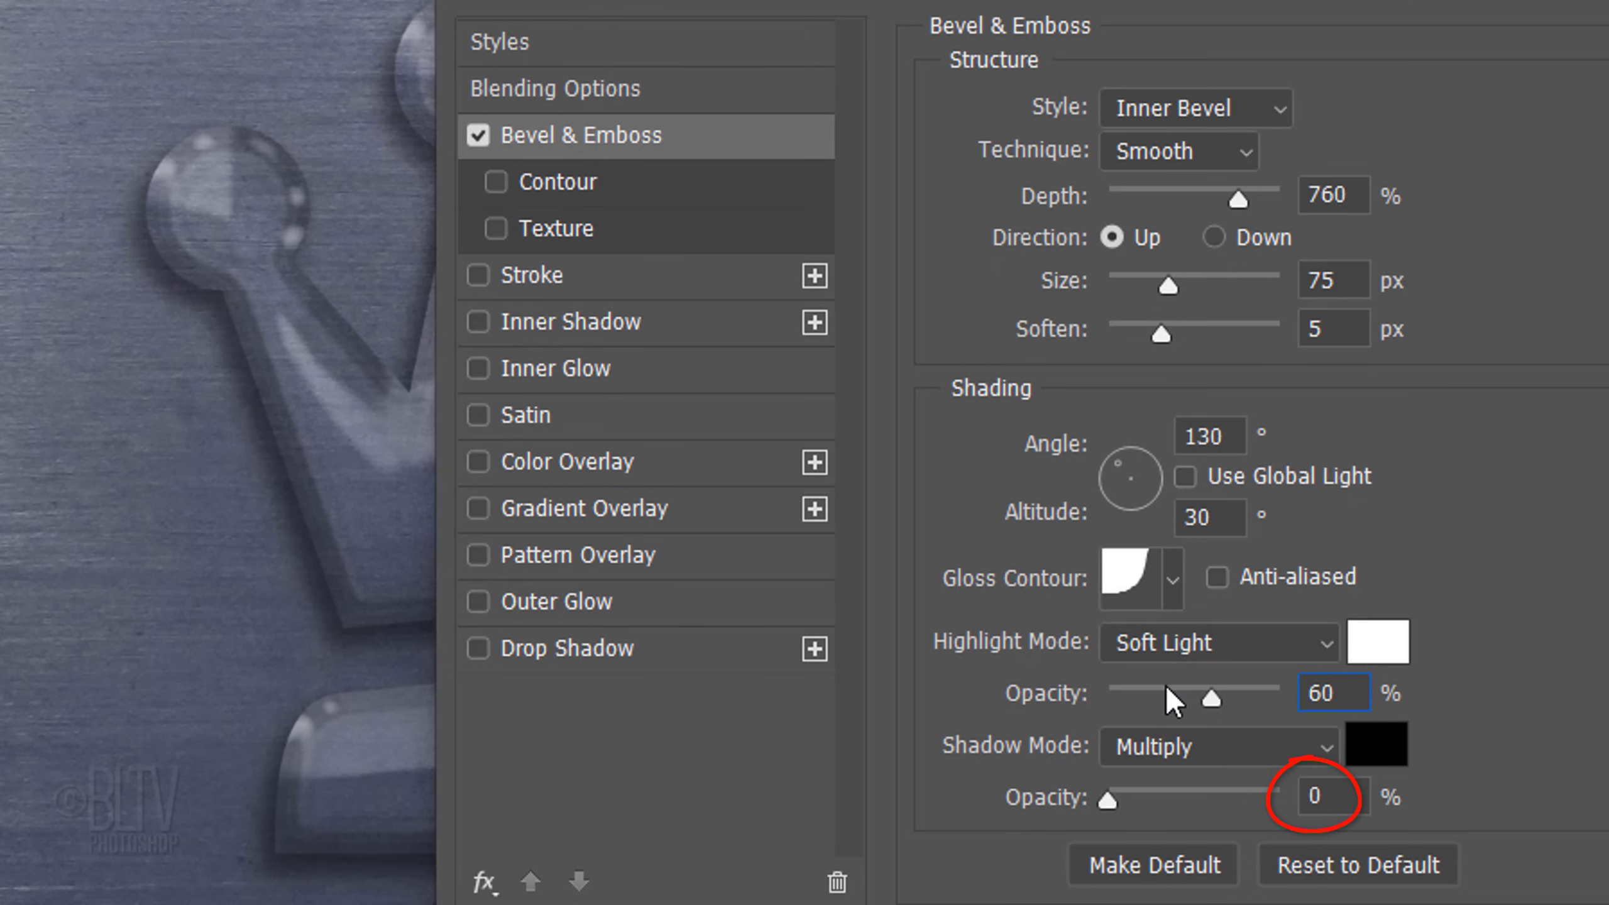
Turn on Inner Glow at 50% opacity with a near-white colour sampled from the image
{"action": "left_click", "coordinate": [510, 371]}
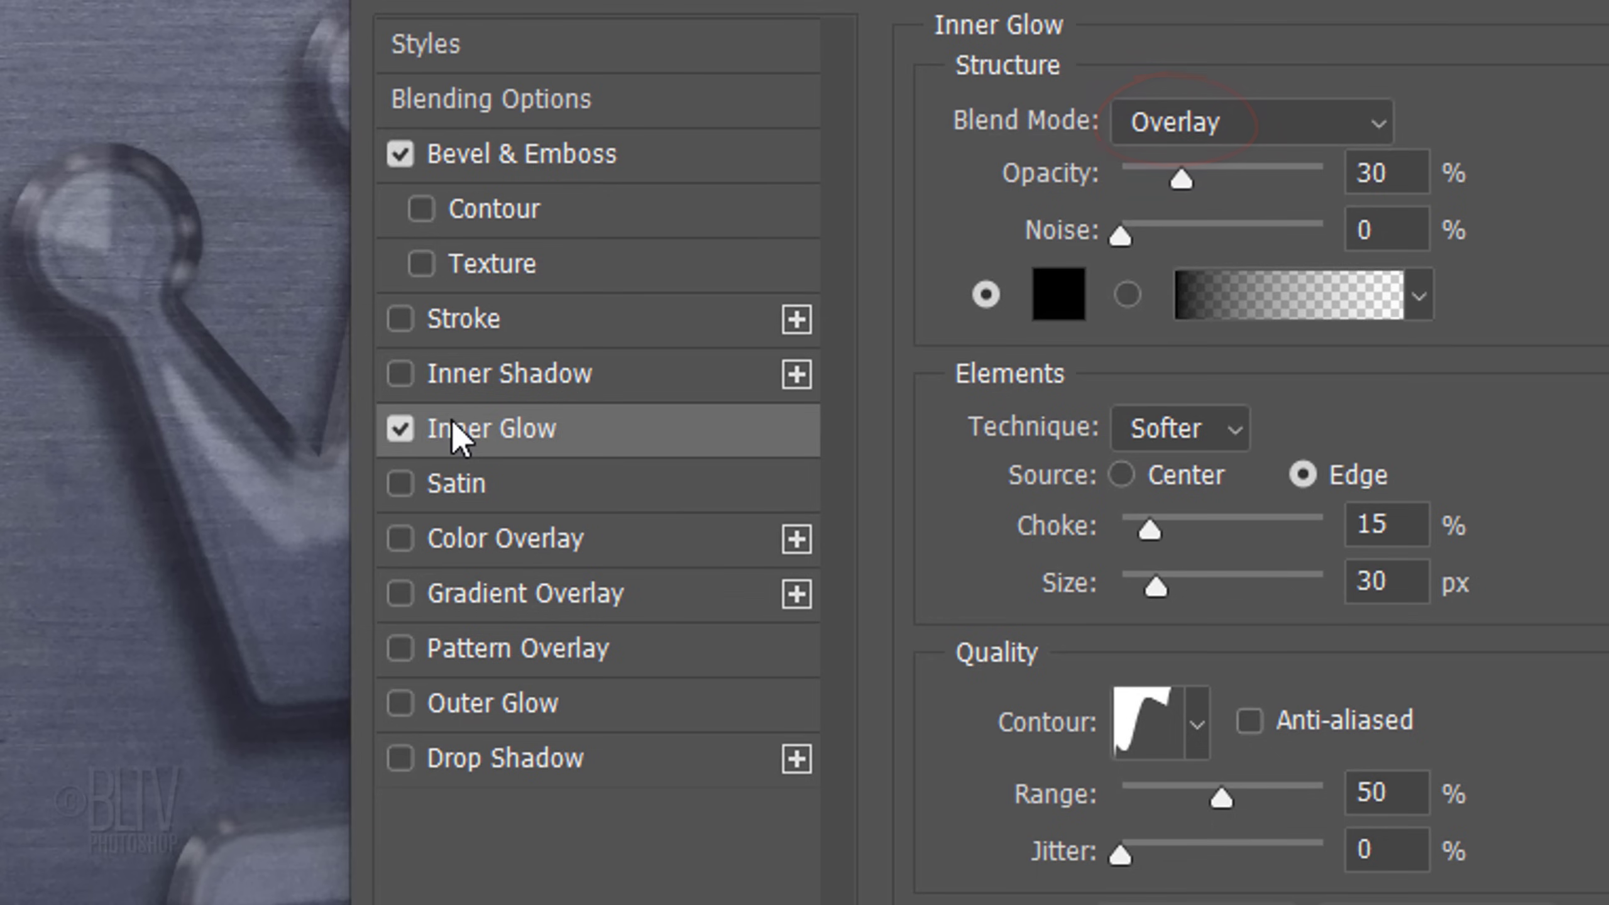
{"action": "left_click_drag", "start_coordinate": [1180, 180], "coordinate": [1217, 184]}
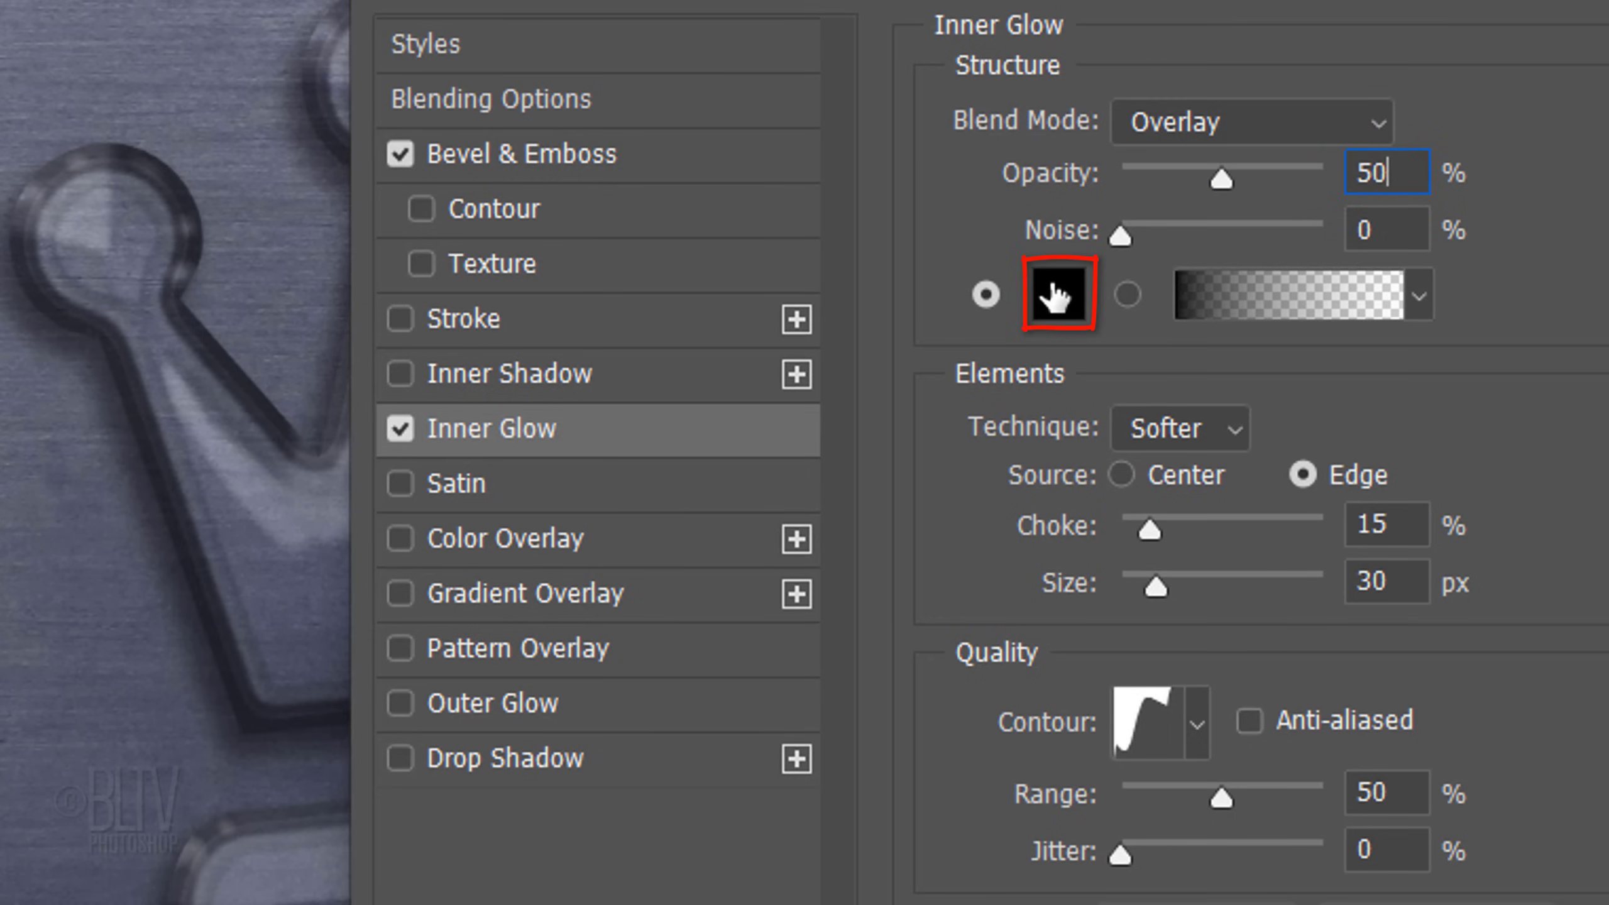
{"action": "left_click", "coordinate": [1056, 297]}
{"action": "left_click", "coordinate": [42, 237]}
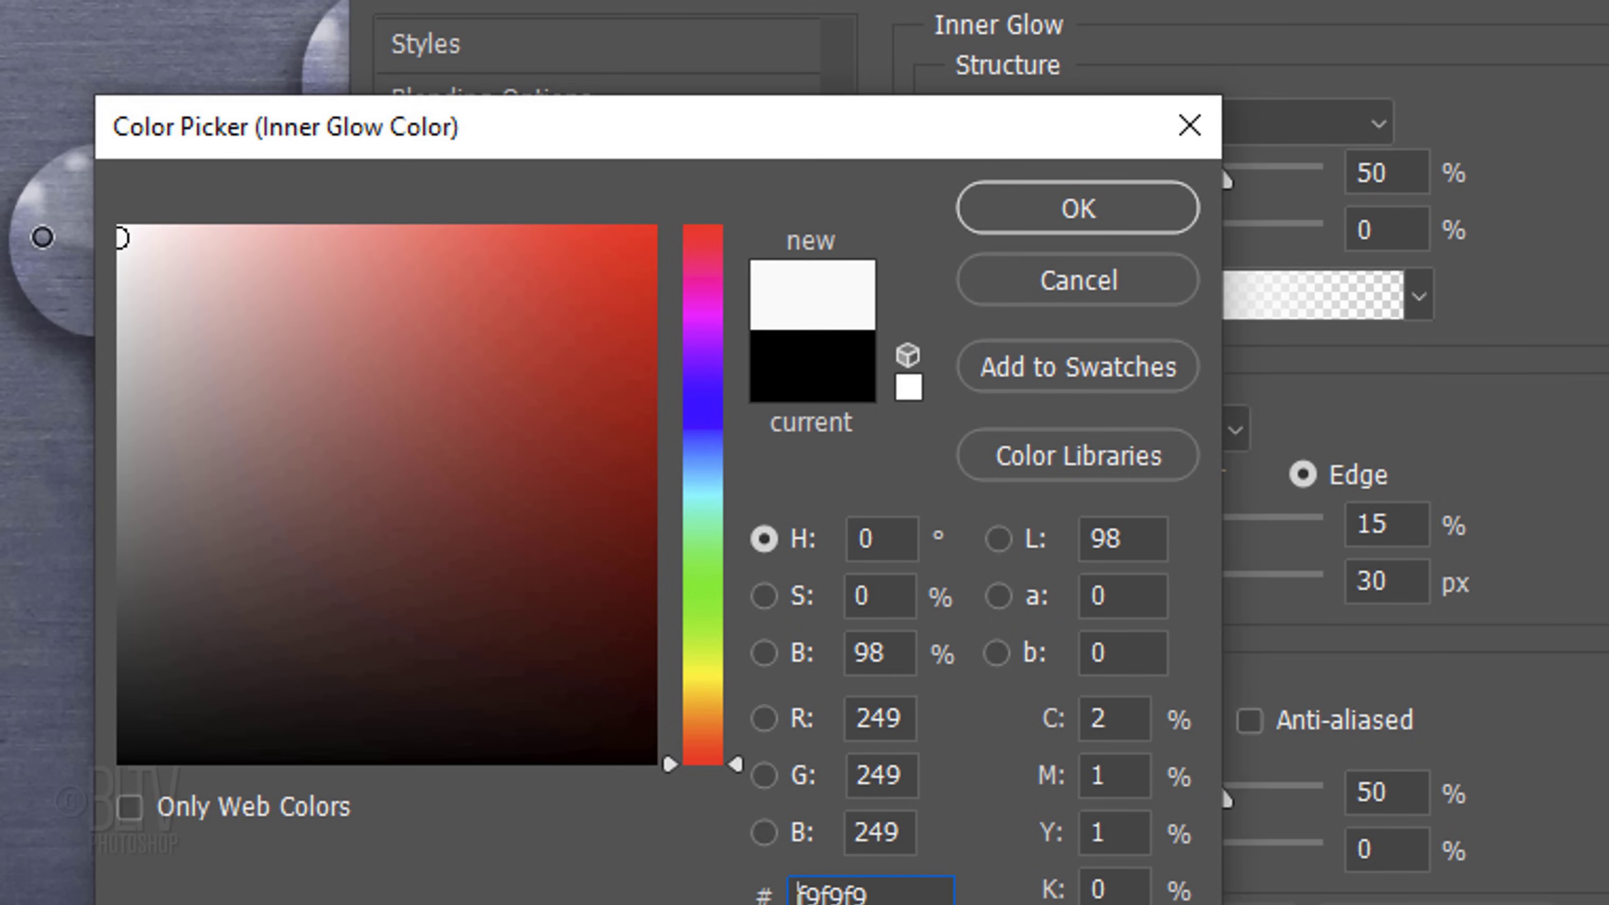
{"action": "left_click", "coordinate": [1065, 211]}
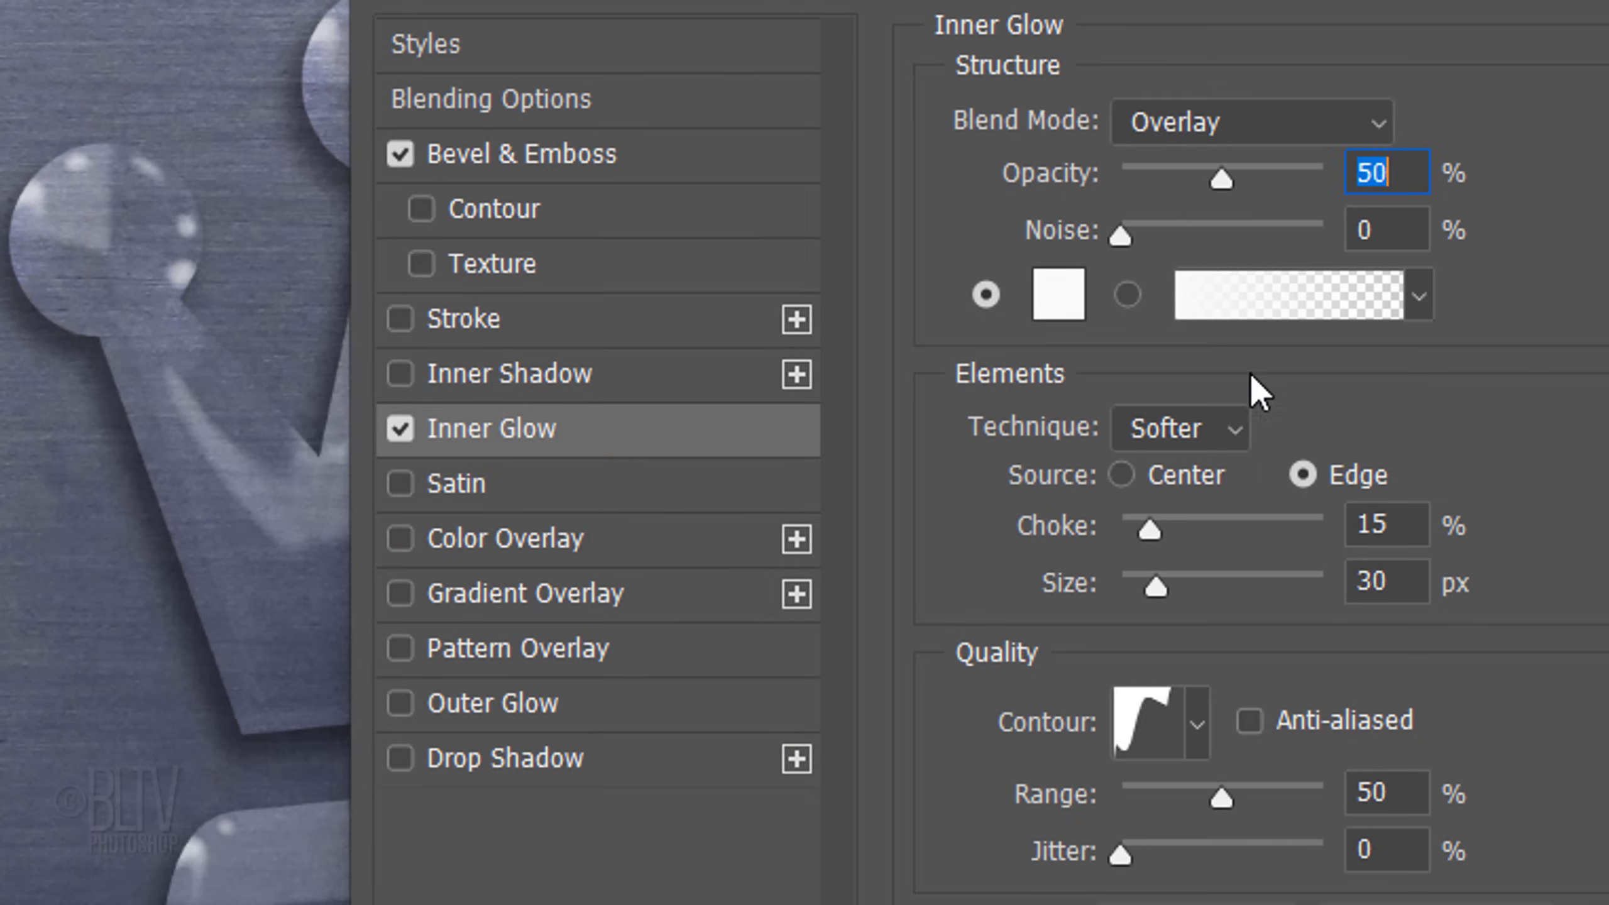
Set the glow's choke to 0, size 12 px and Notched Slope contour, then apply
{"action": "double_click", "coordinate": [1371, 524]}
{"action": "type", "text": "0"}
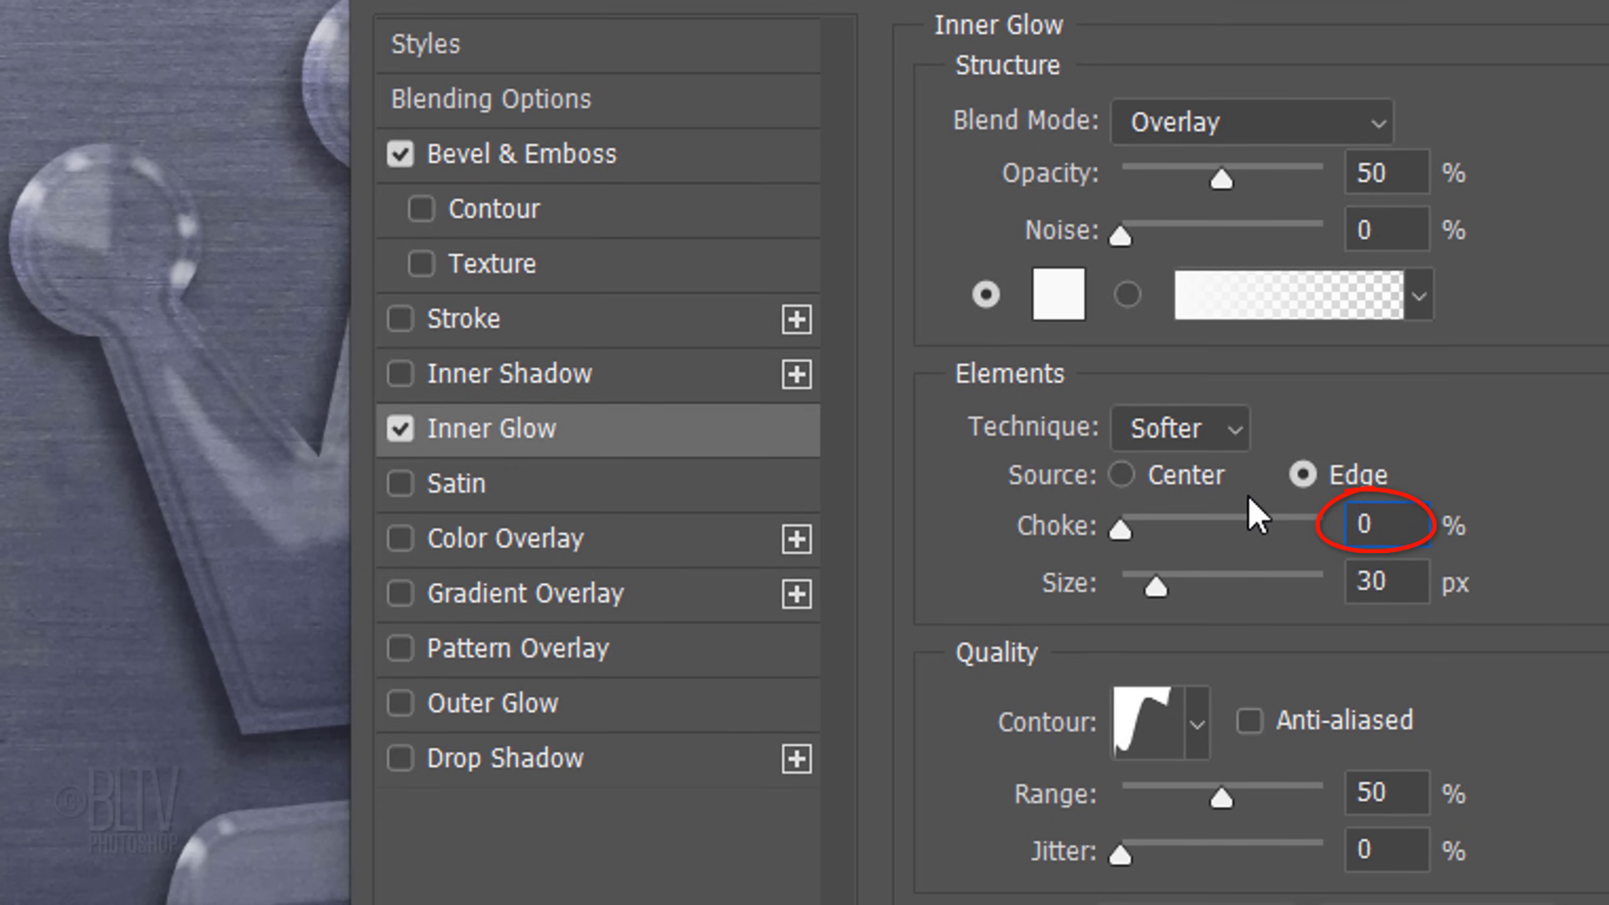
{"action": "double_click", "coordinate": [1371, 581]}
{"action": "type", "text": "1"}
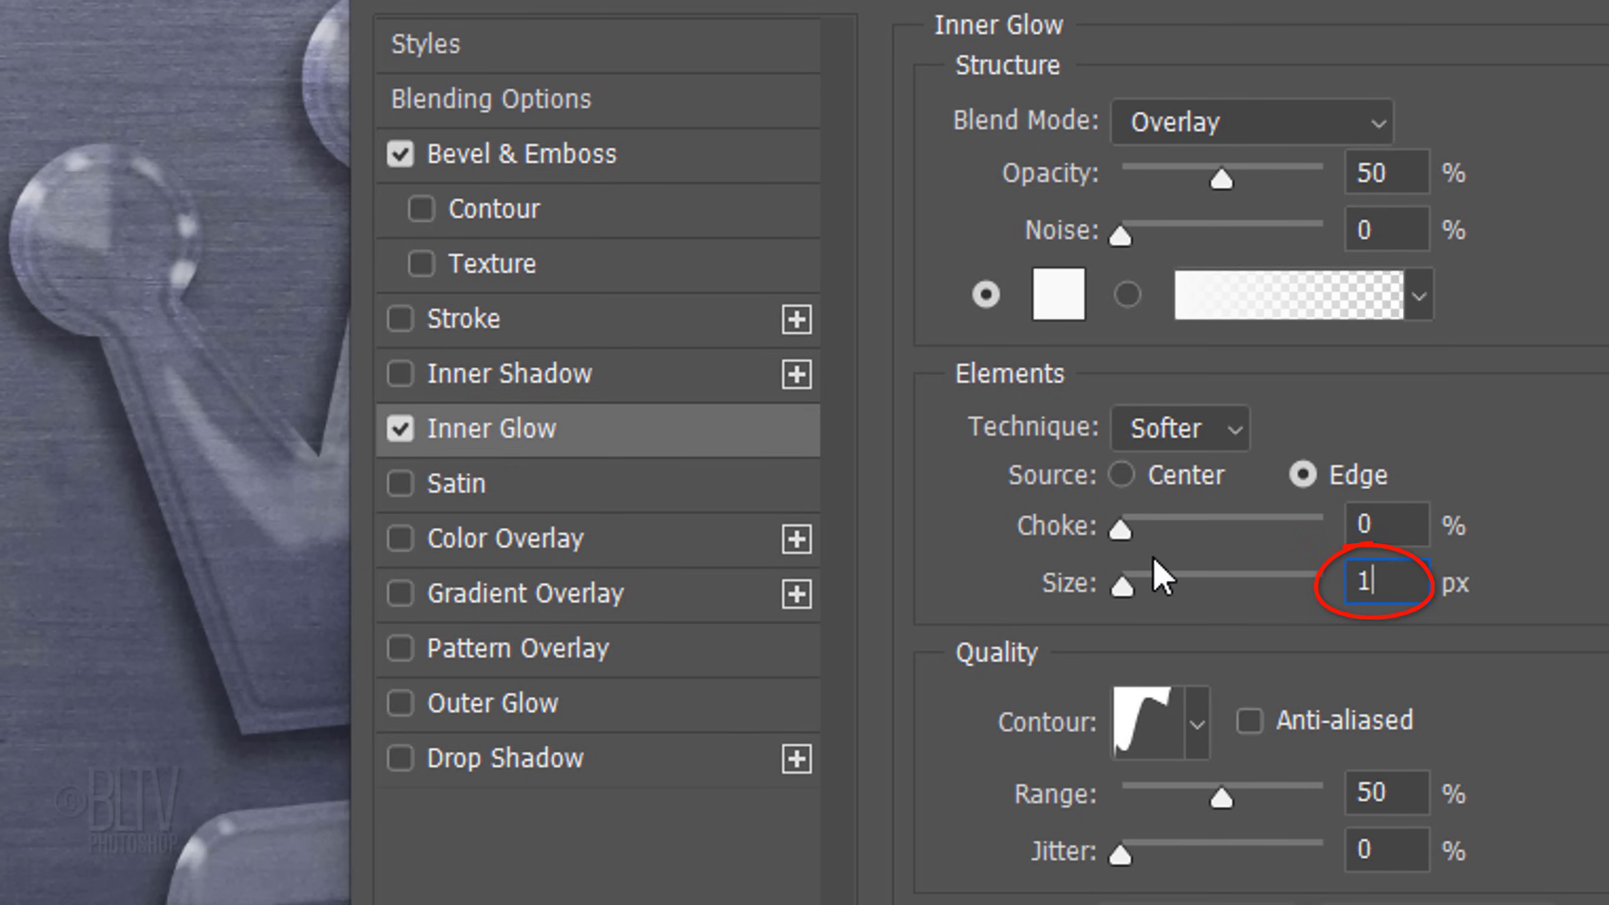
{"action": "type", "text": "2"}
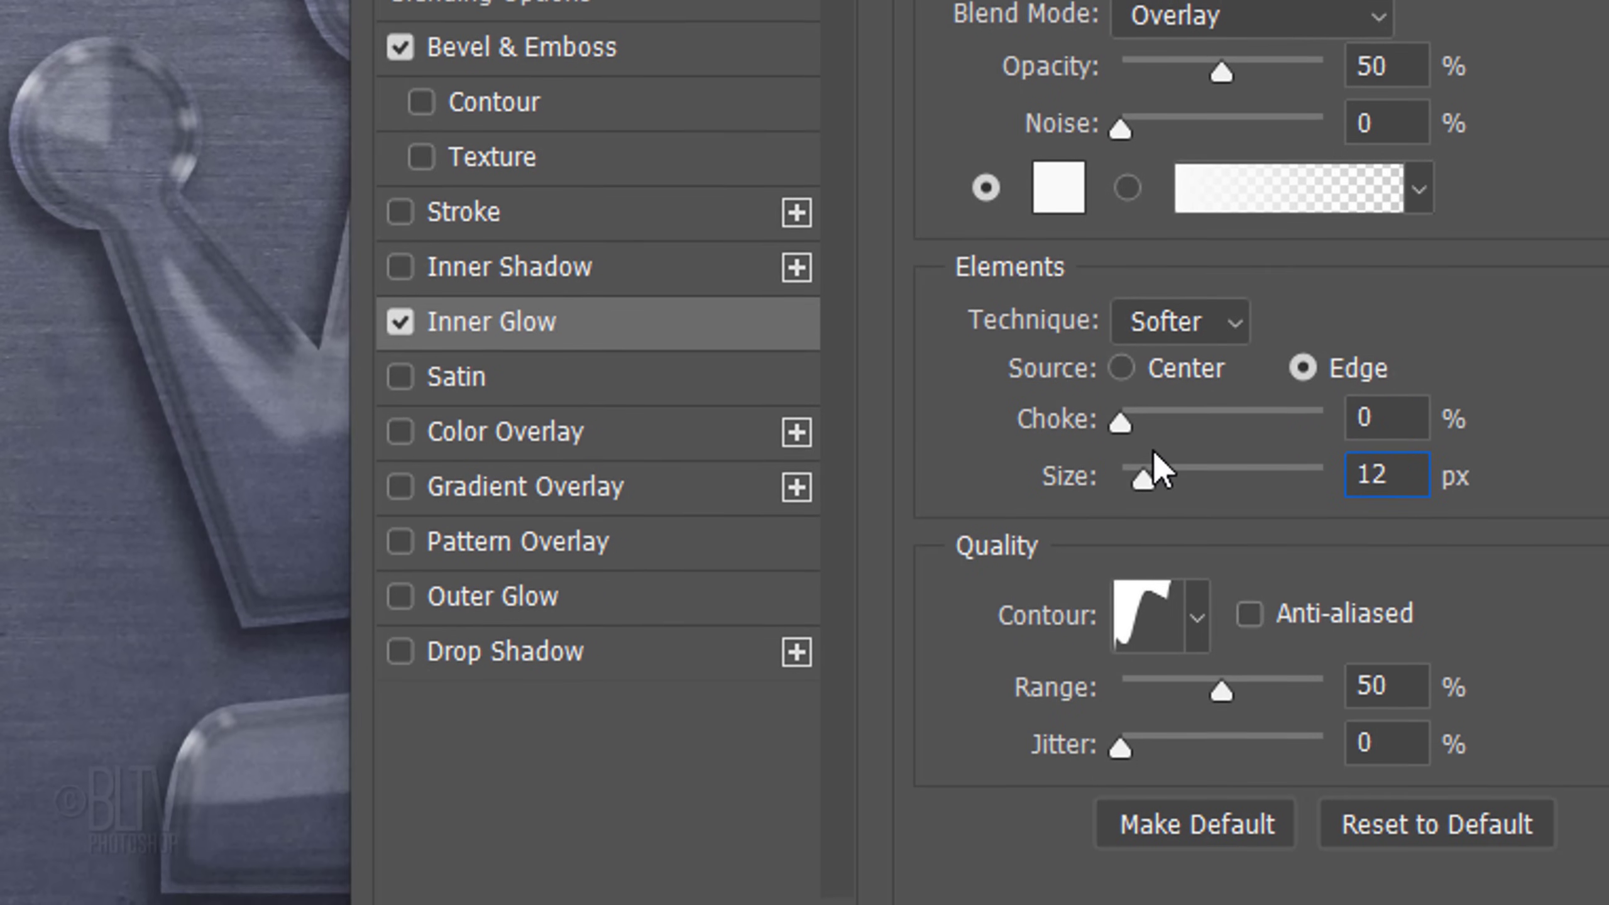
{"action": "left_click", "coordinate": [1196, 724]}
{"action": "left_click_drag", "start_coordinate": [1330, 747], "coordinate": [1241, 800]}
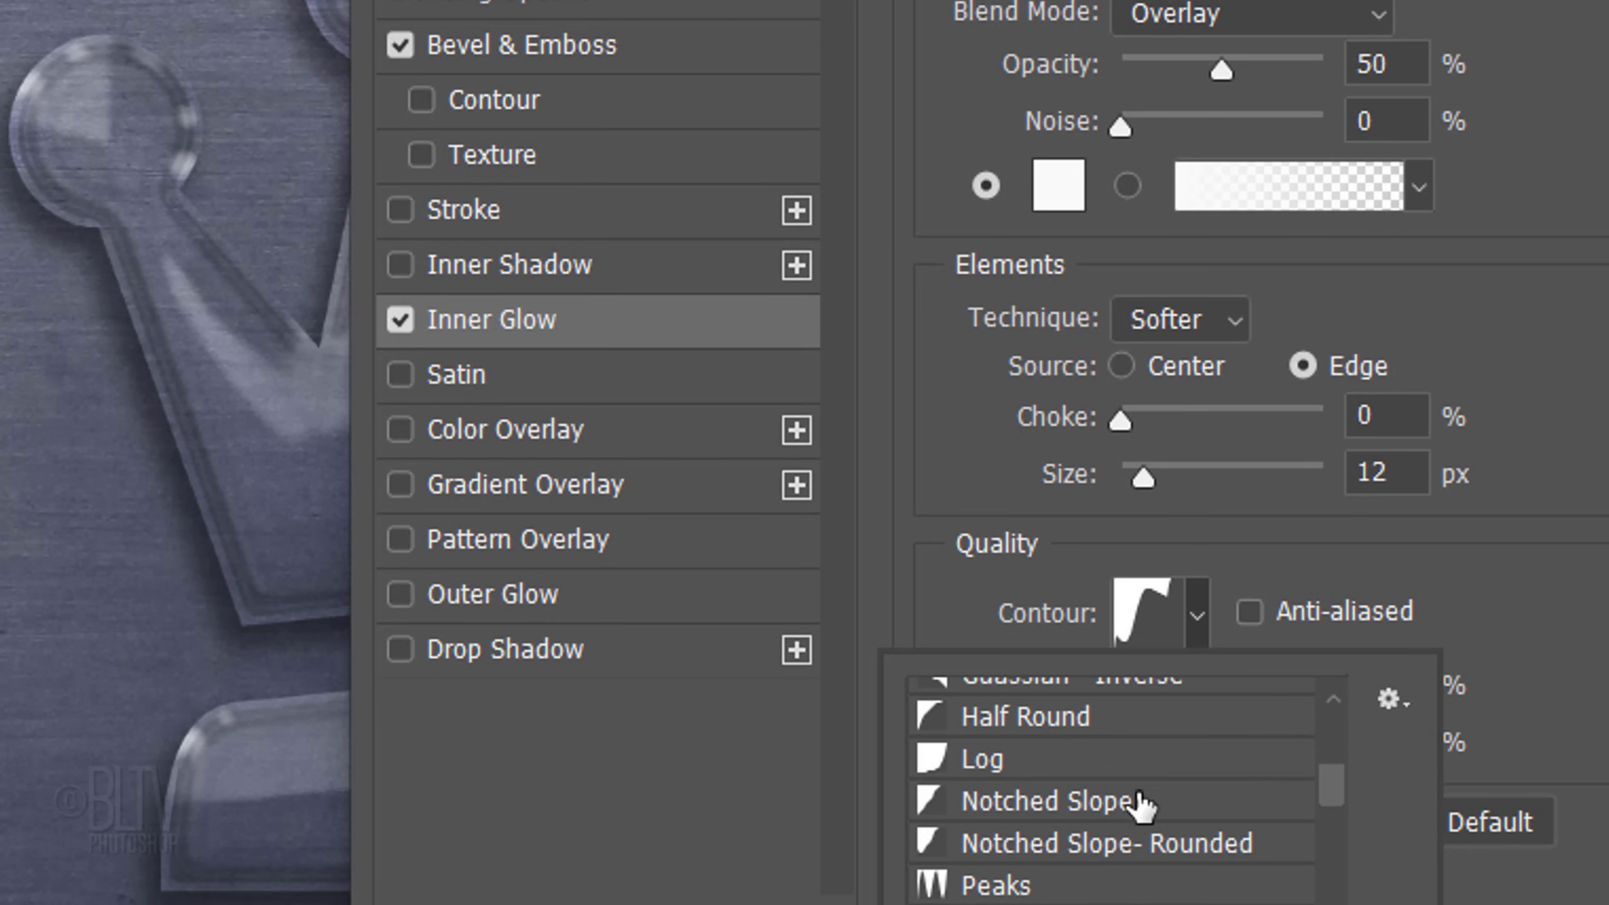
{"action": "left_click", "coordinate": [1138, 806]}
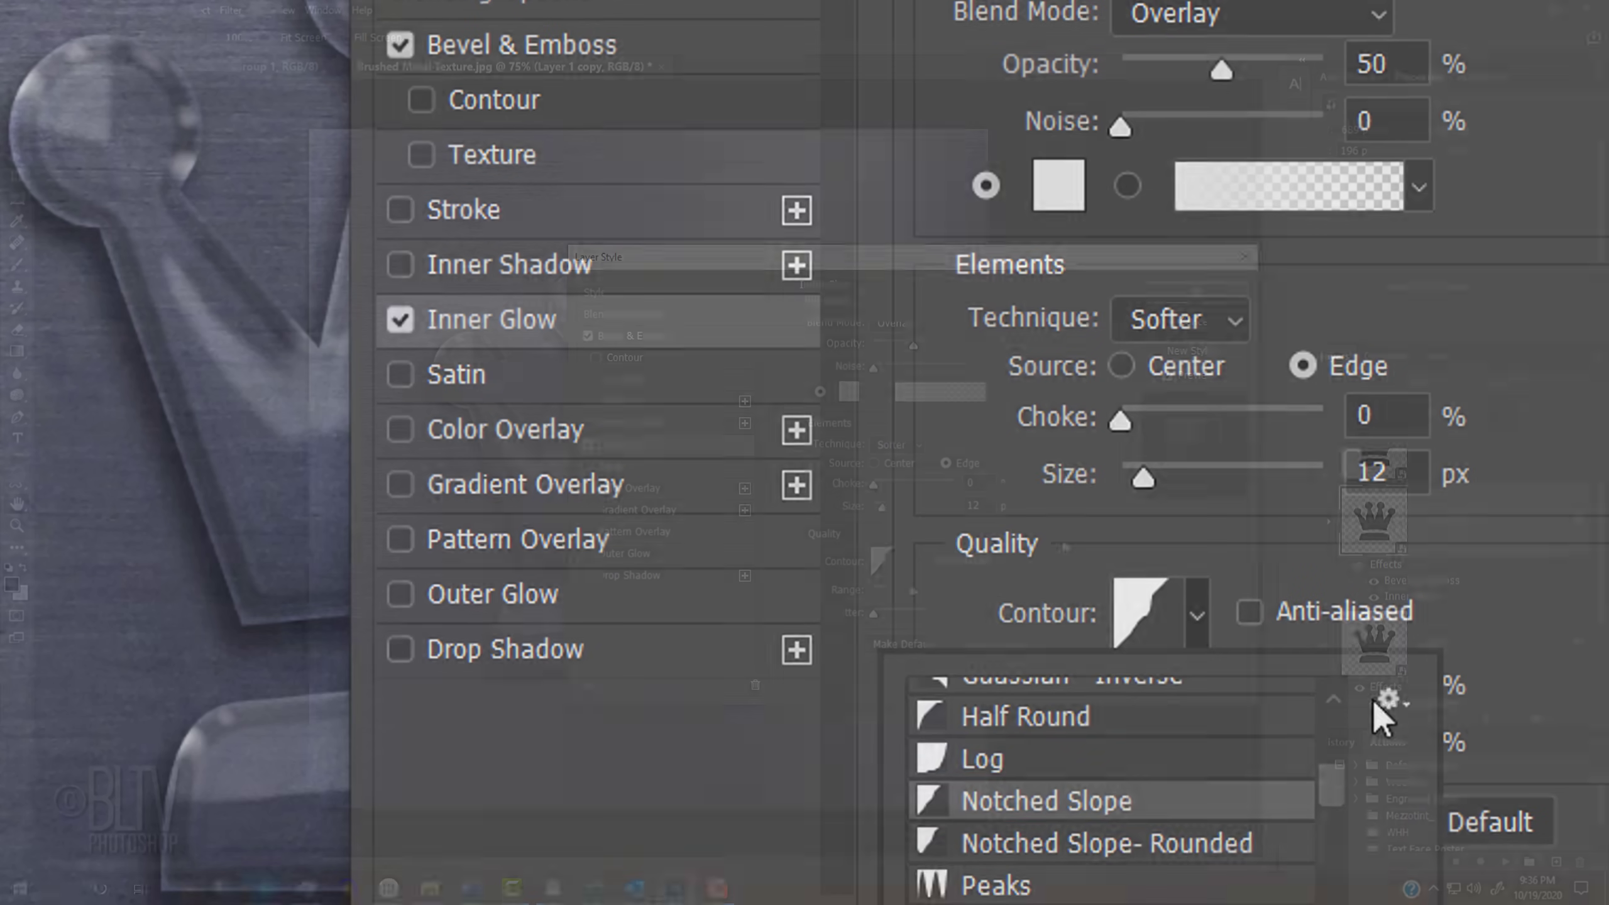
{"action": "left_click", "coordinate": [1188, 298]}
{"action": "left_click", "coordinate": [1184, 298]}
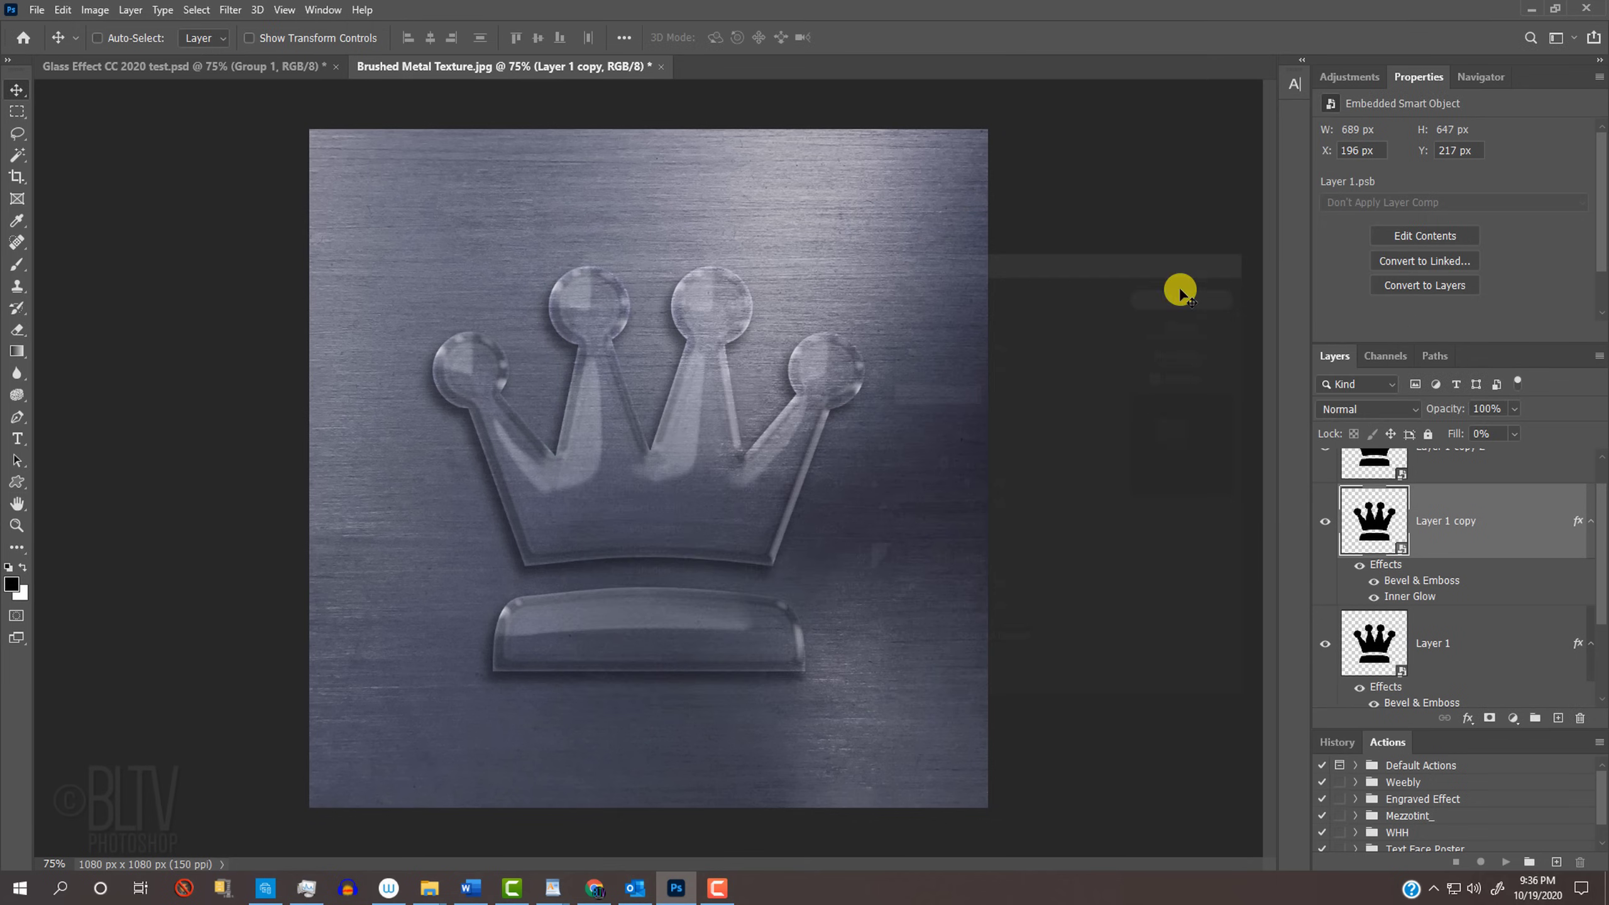
Give Layer 1 copy 2 a Down bevel with depth 260%, size 30 px, soften 4 px
{"action": "left_click", "coordinate": [1449, 451]}
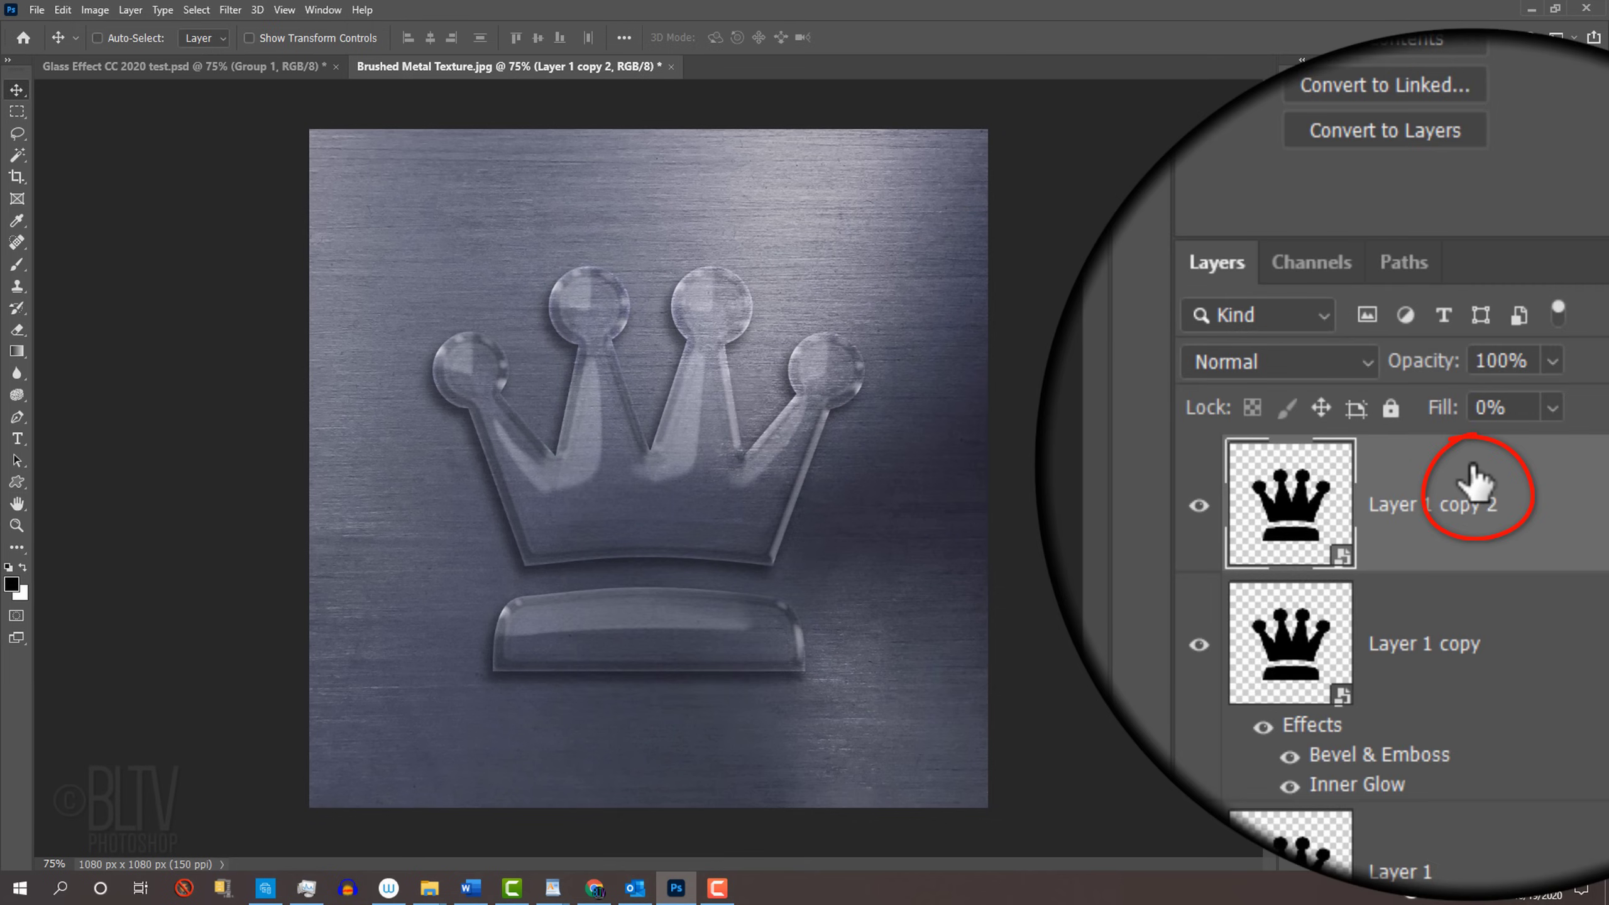
{"action": "double_click", "coordinate": [1472, 480]}
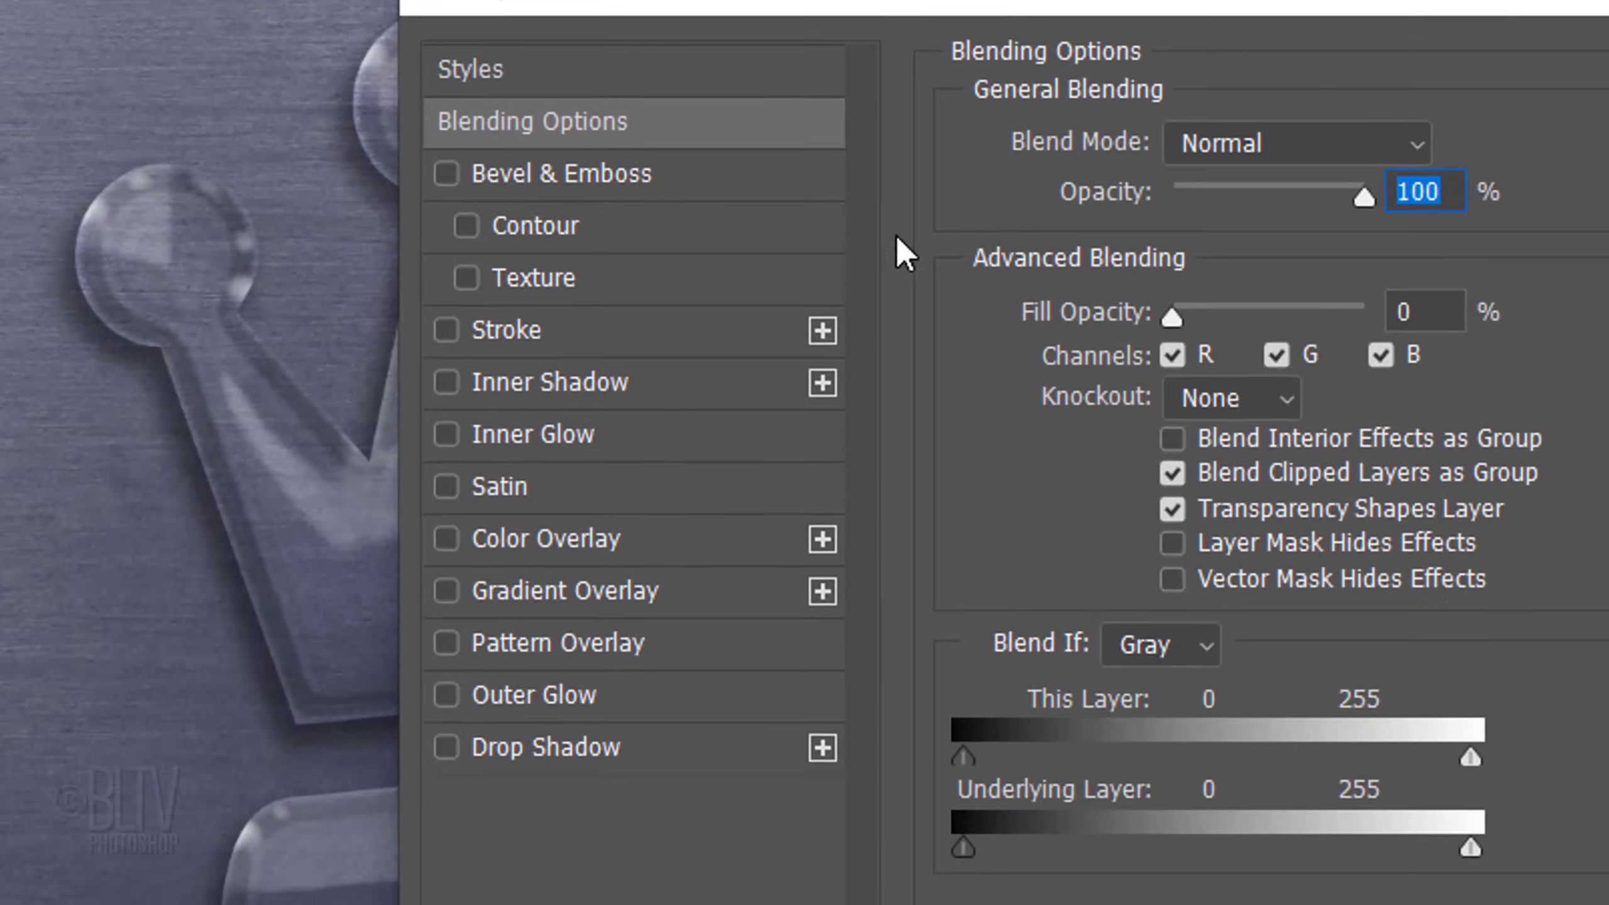
{"action": "left_click", "coordinate": [605, 172]}
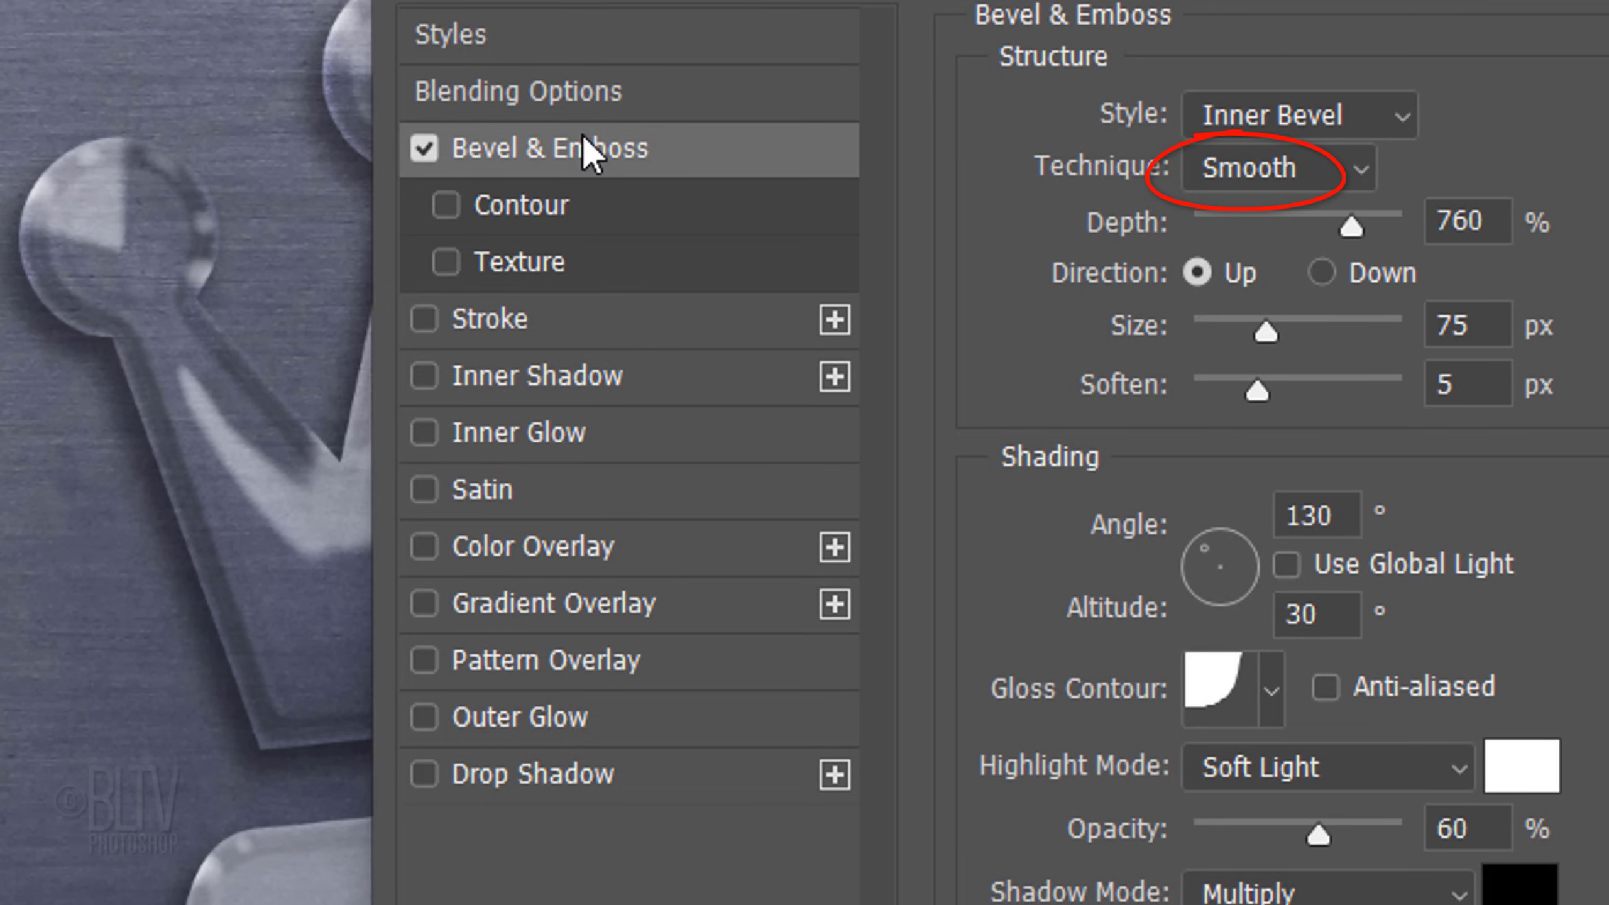
{"action": "left_click", "coordinate": [1450, 218]}
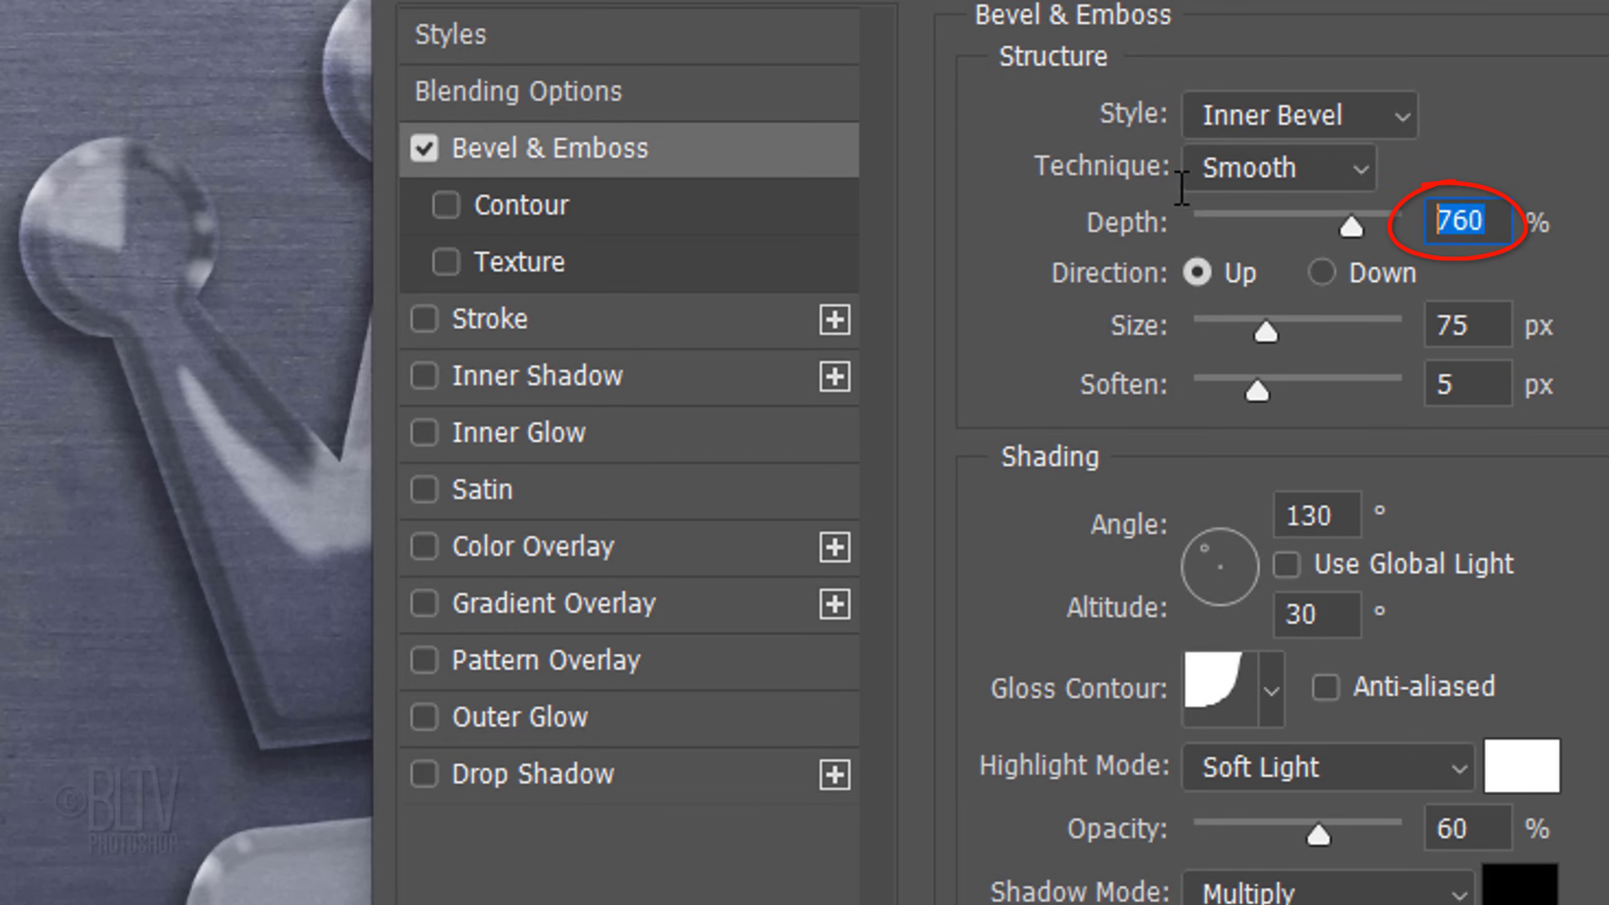
{"action": "type", "text": "260"}
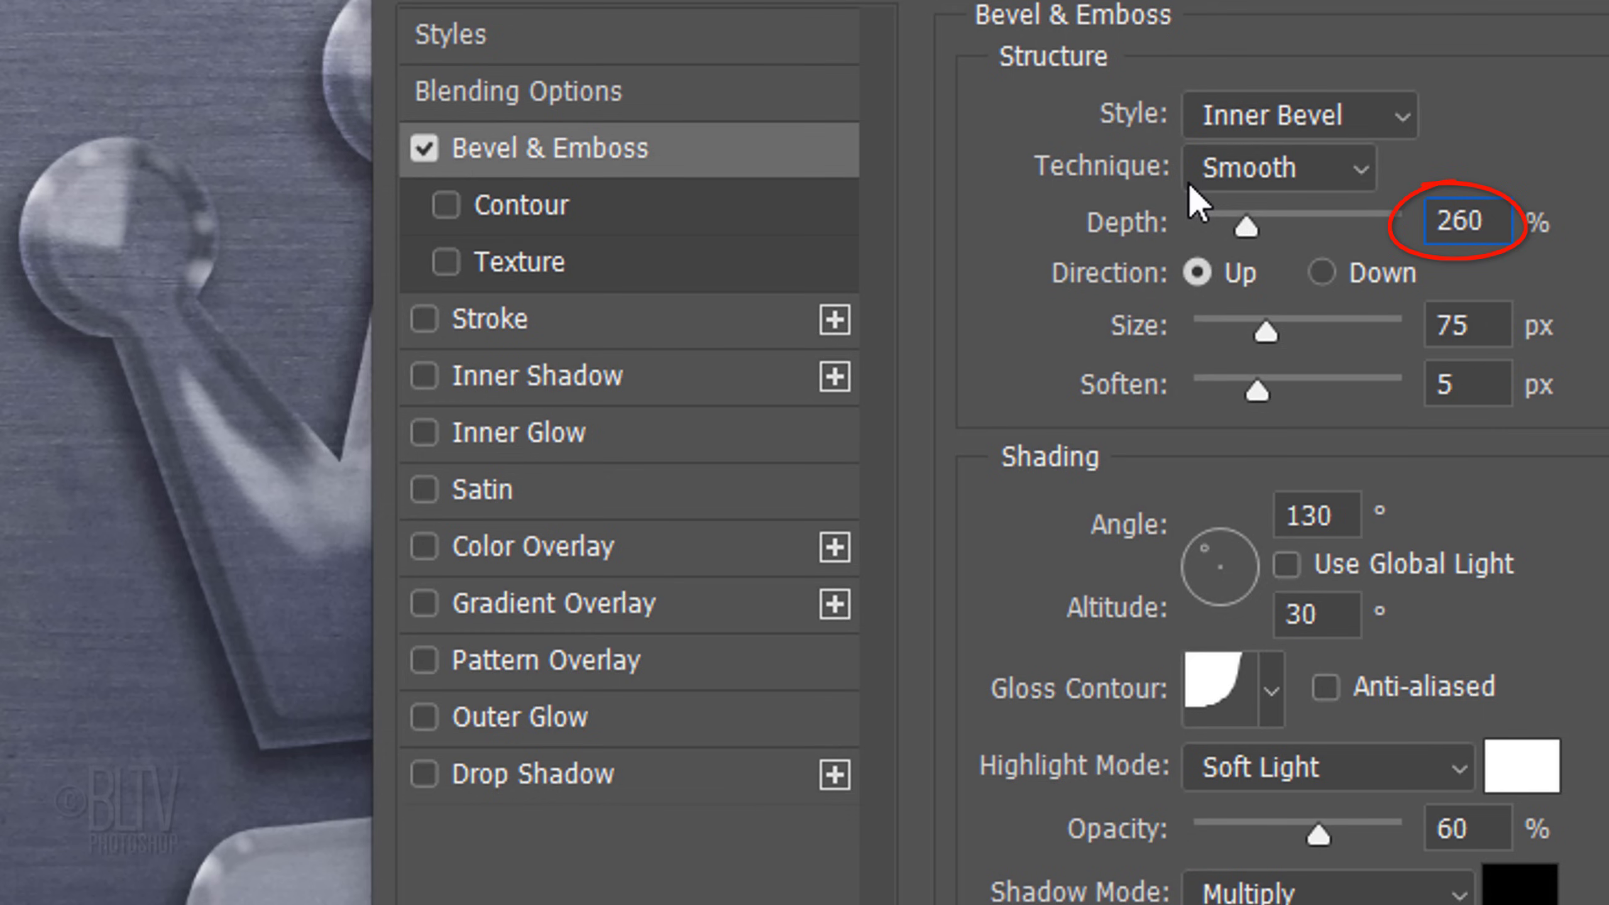
{"action": "left_click", "coordinate": [1321, 273]}
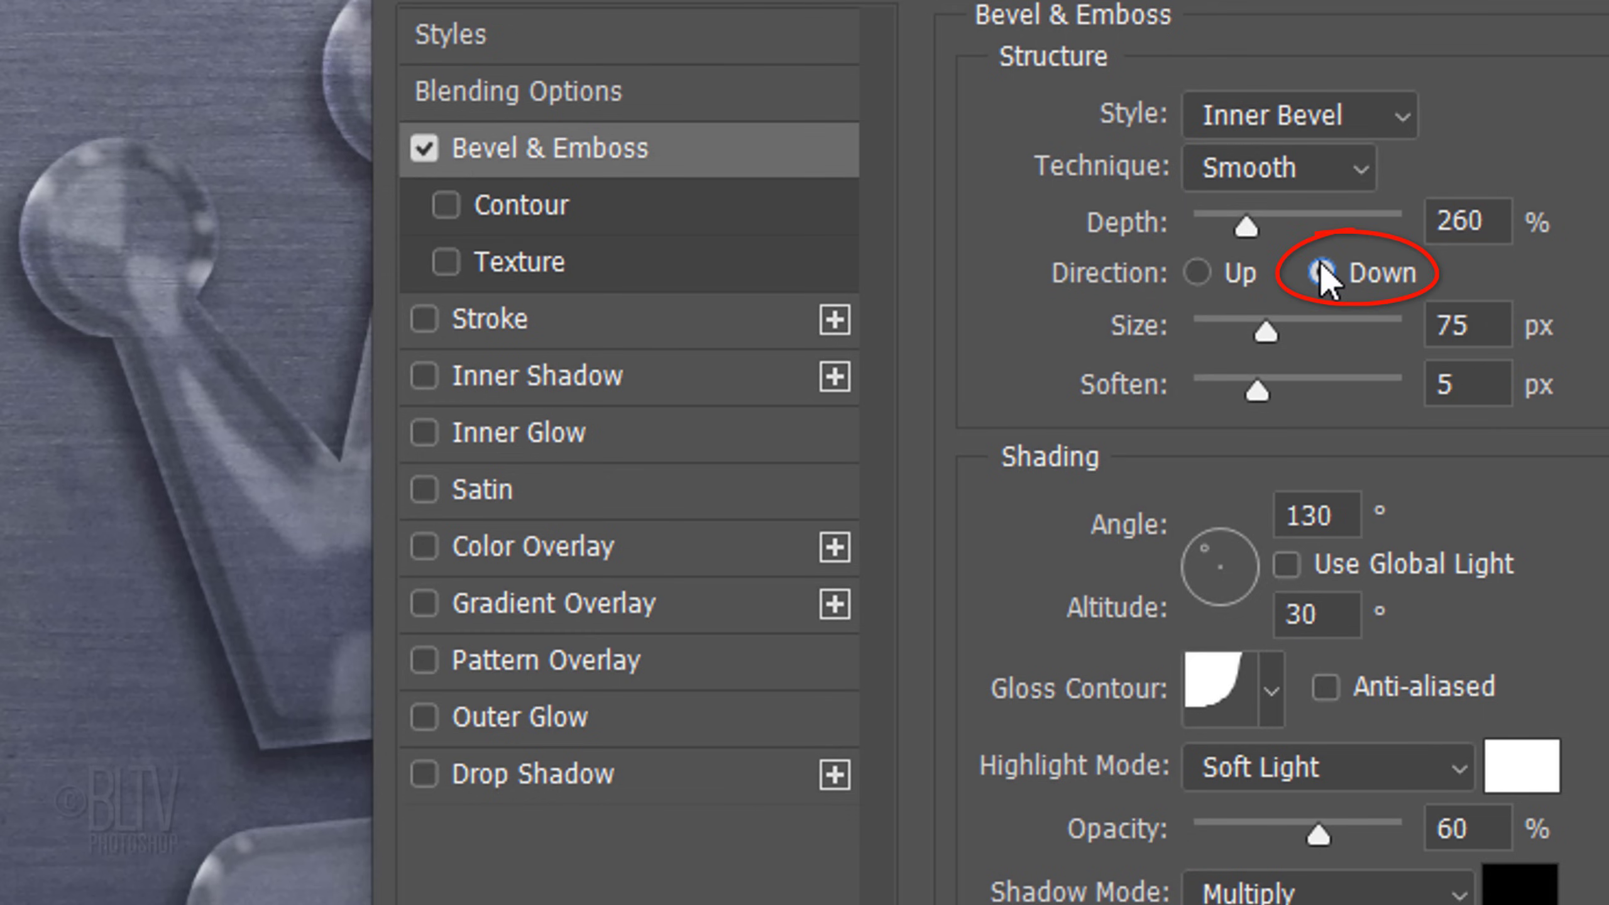
{"action": "double_click", "coordinate": [1453, 325]}
{"action": "type", "text": "30"}
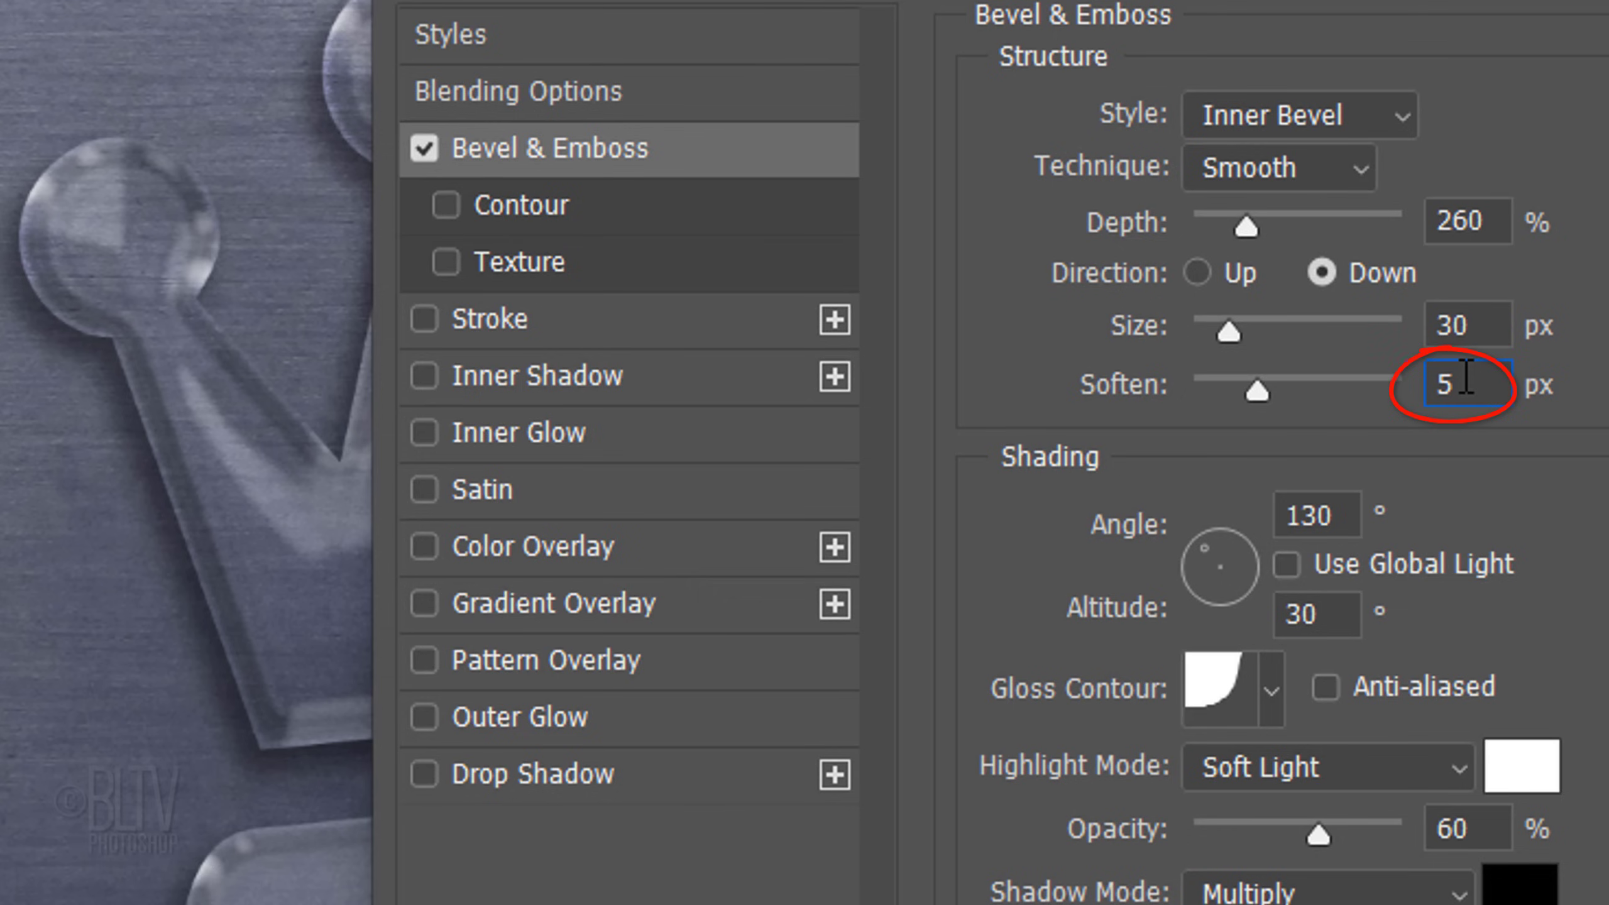
{"action": "double_click", "coordinate": [1445, 383]}
{"action": "type", "text": "4"}
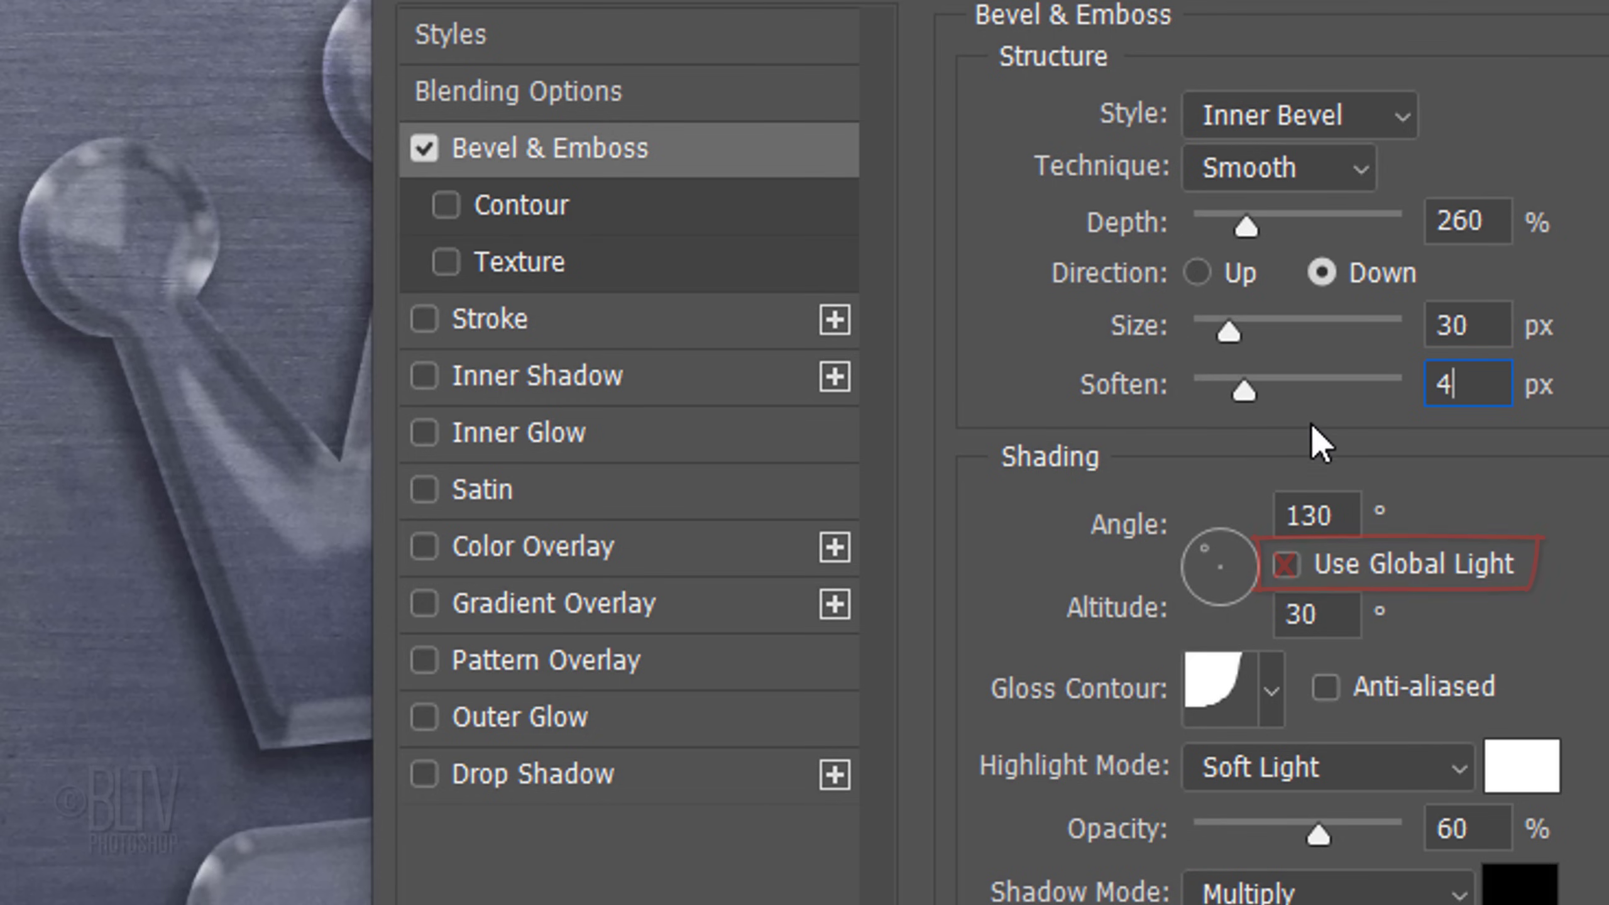
Light the bevel from -140° at 65° altitude with Ring gloss and 100% Overlay highlights
{"action": "double_click", "coordinate": [1330, 514]}
{"action": "type", "text": "-140"}
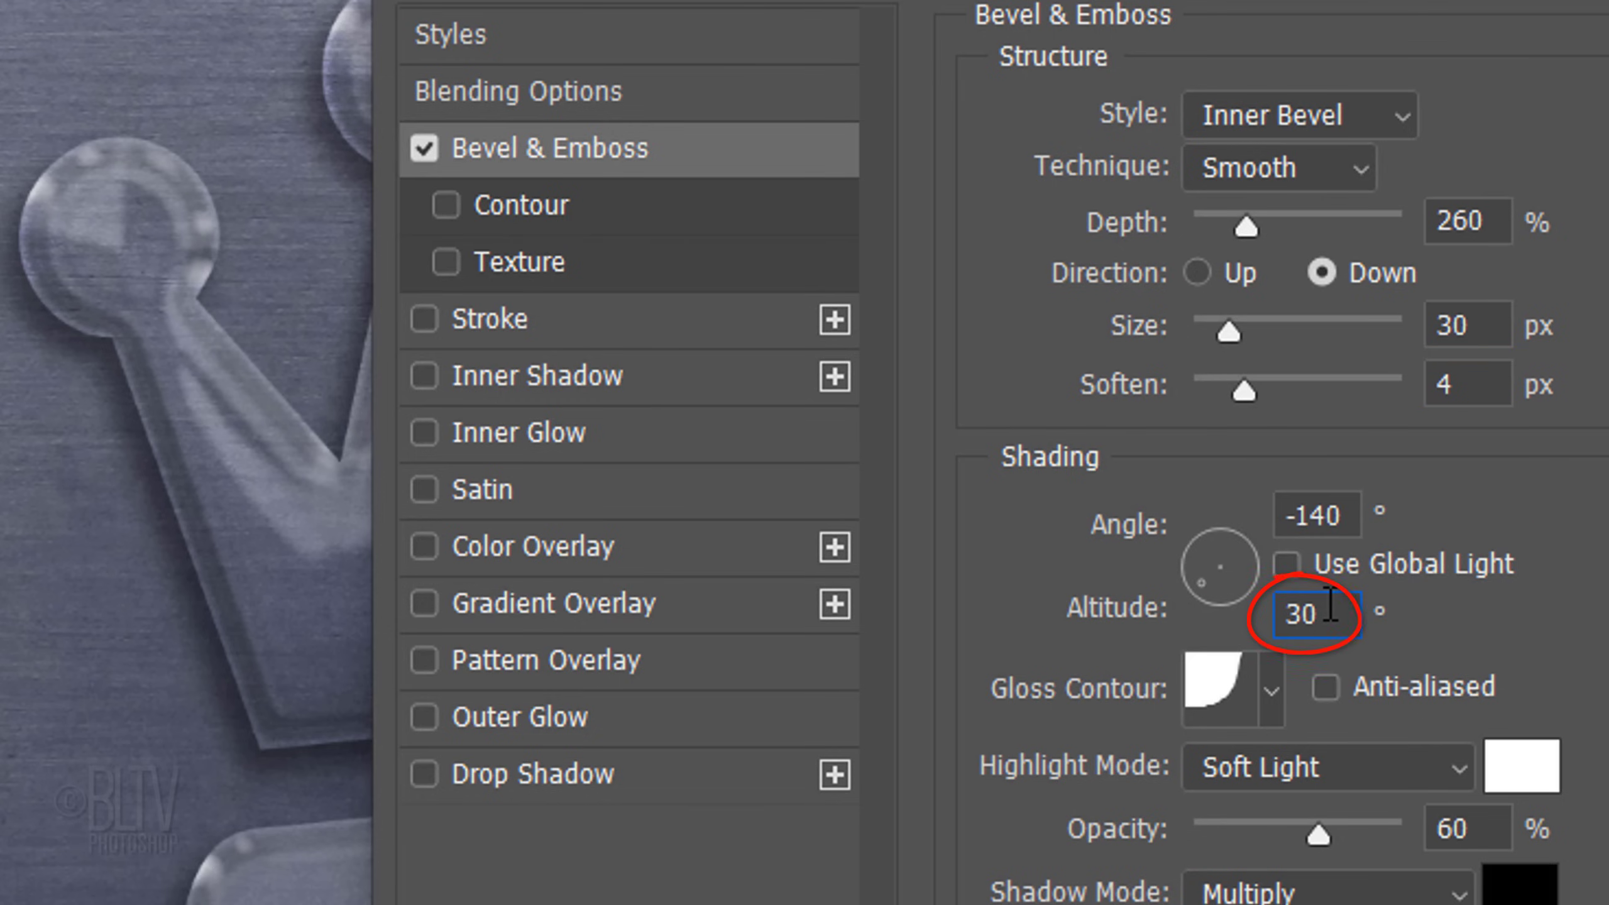
{"action": "key", "text": "Tab"}
{"action": "type", "text": "65"}
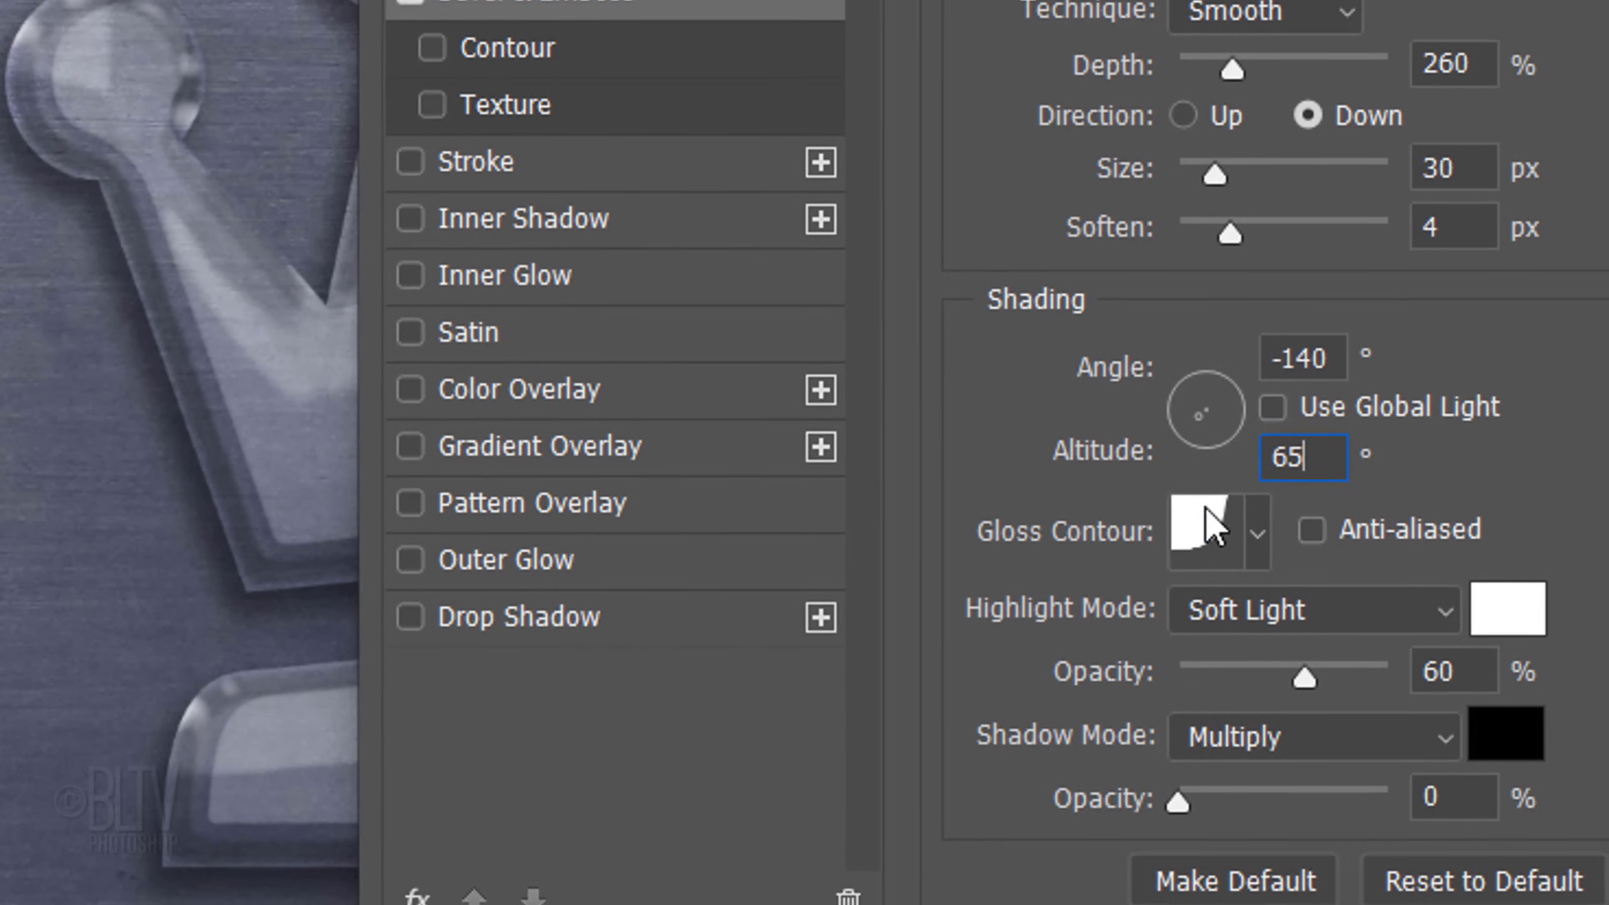
{"action": "left_click", "coordinate": [1271, 691]}
{"action": "left_click_drag", "start_coordinate": [1399, 666], "coordinate": [1375, 744]}
{"action": "left_click", "coordinate": [1092, 619]}
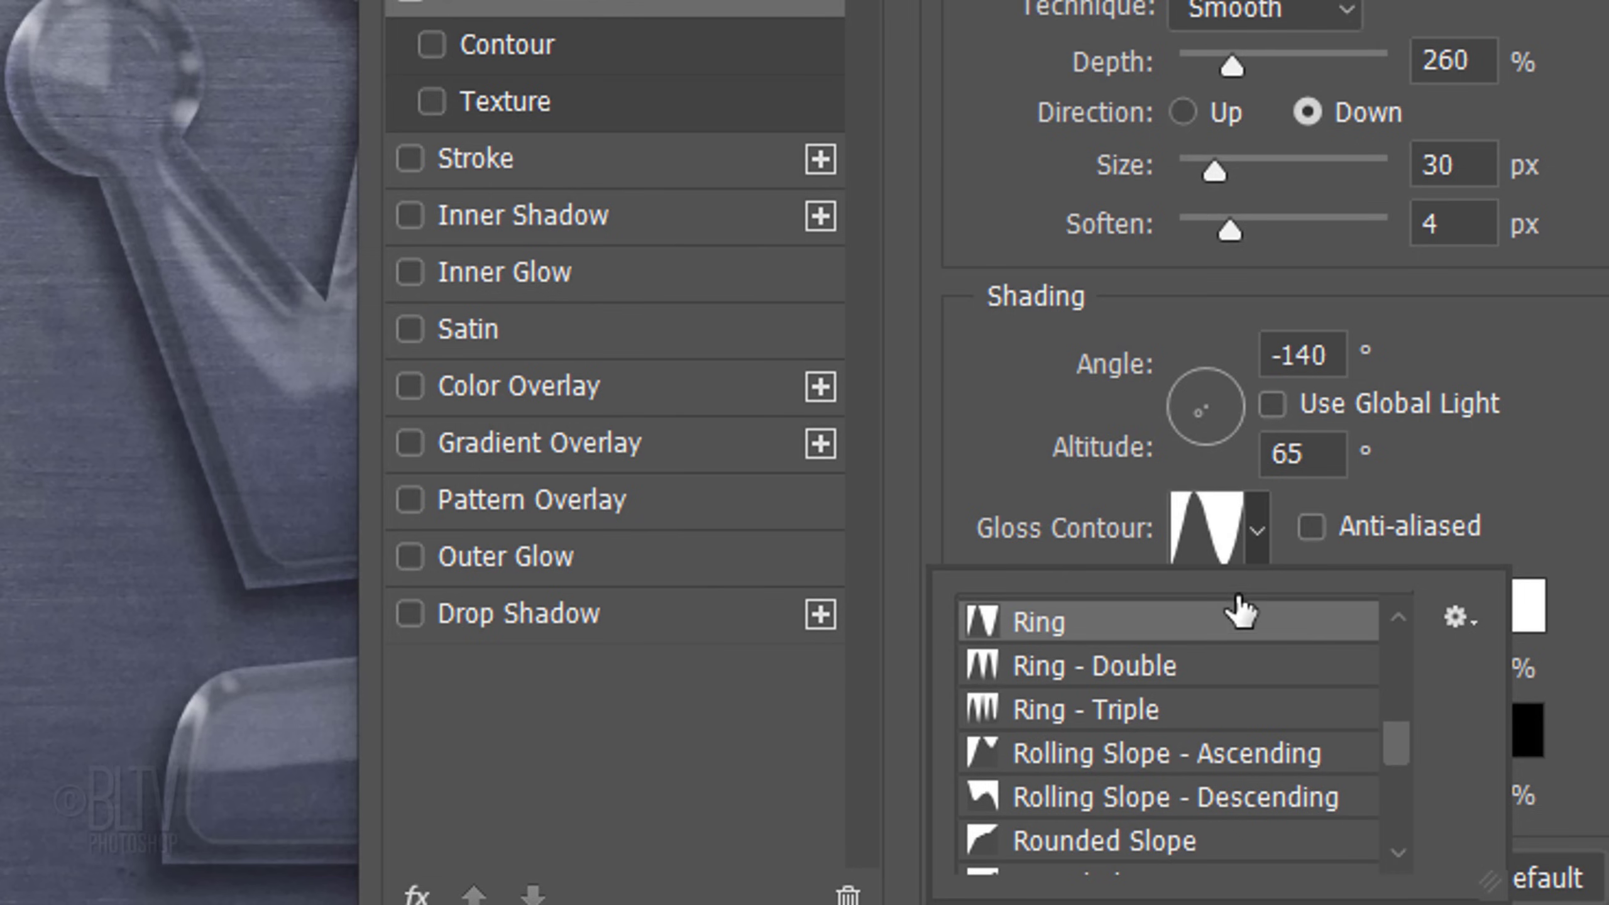
{"action": "left_click", "coordinate": [1238, 614]}
{"action": "left_click", "coordinate": [1358, 609]}
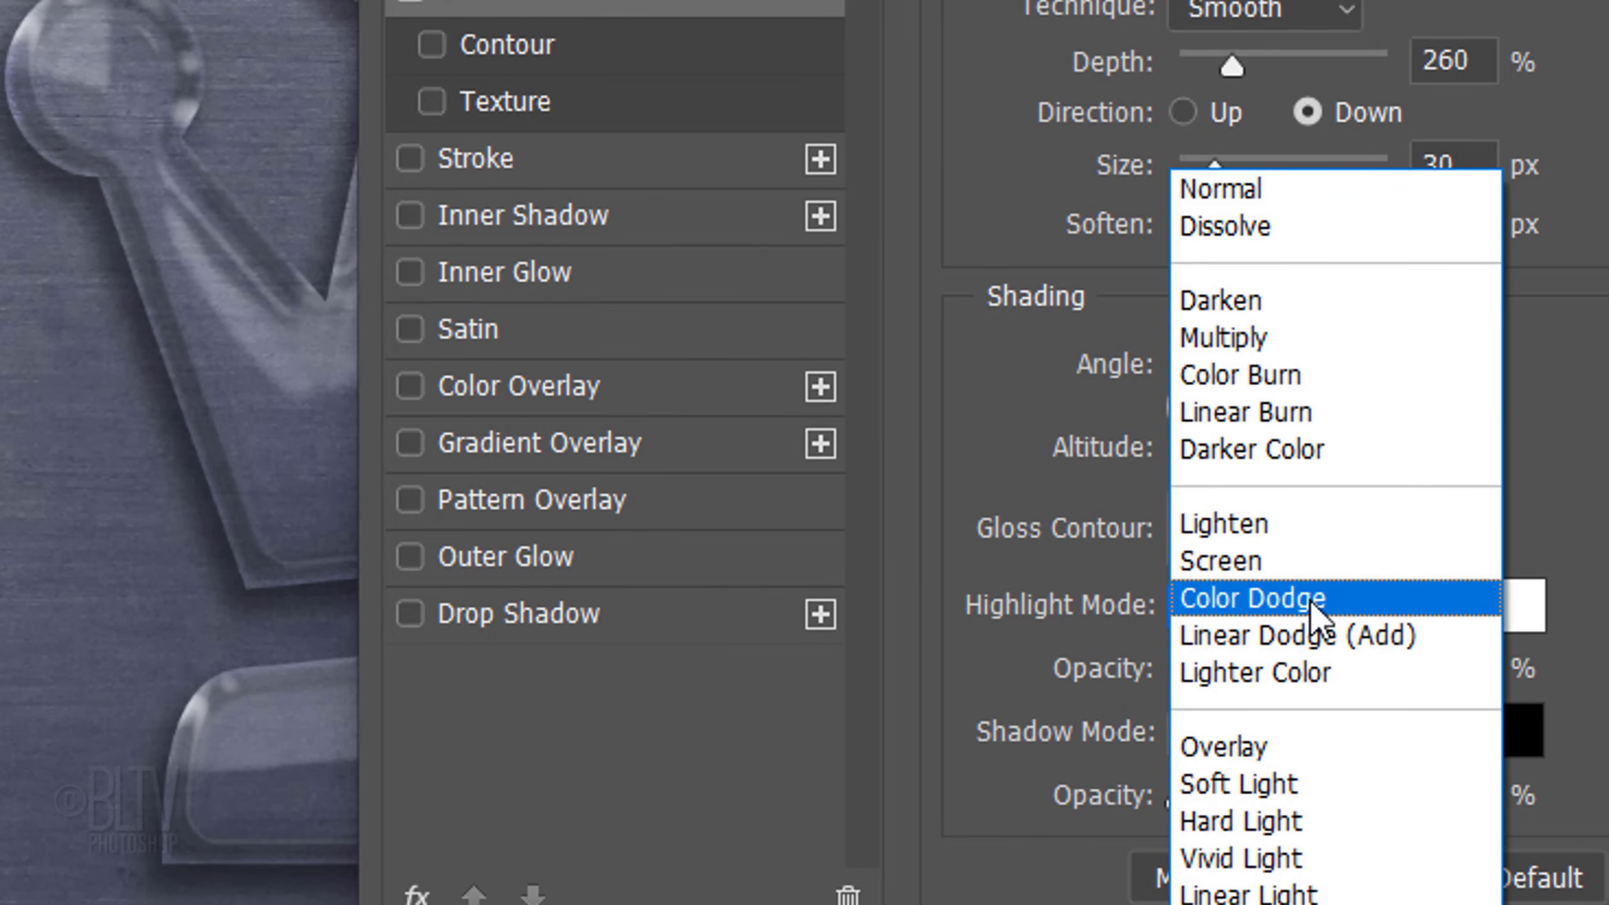
{"action": "left_click", "coordinate": [1229, 752]}
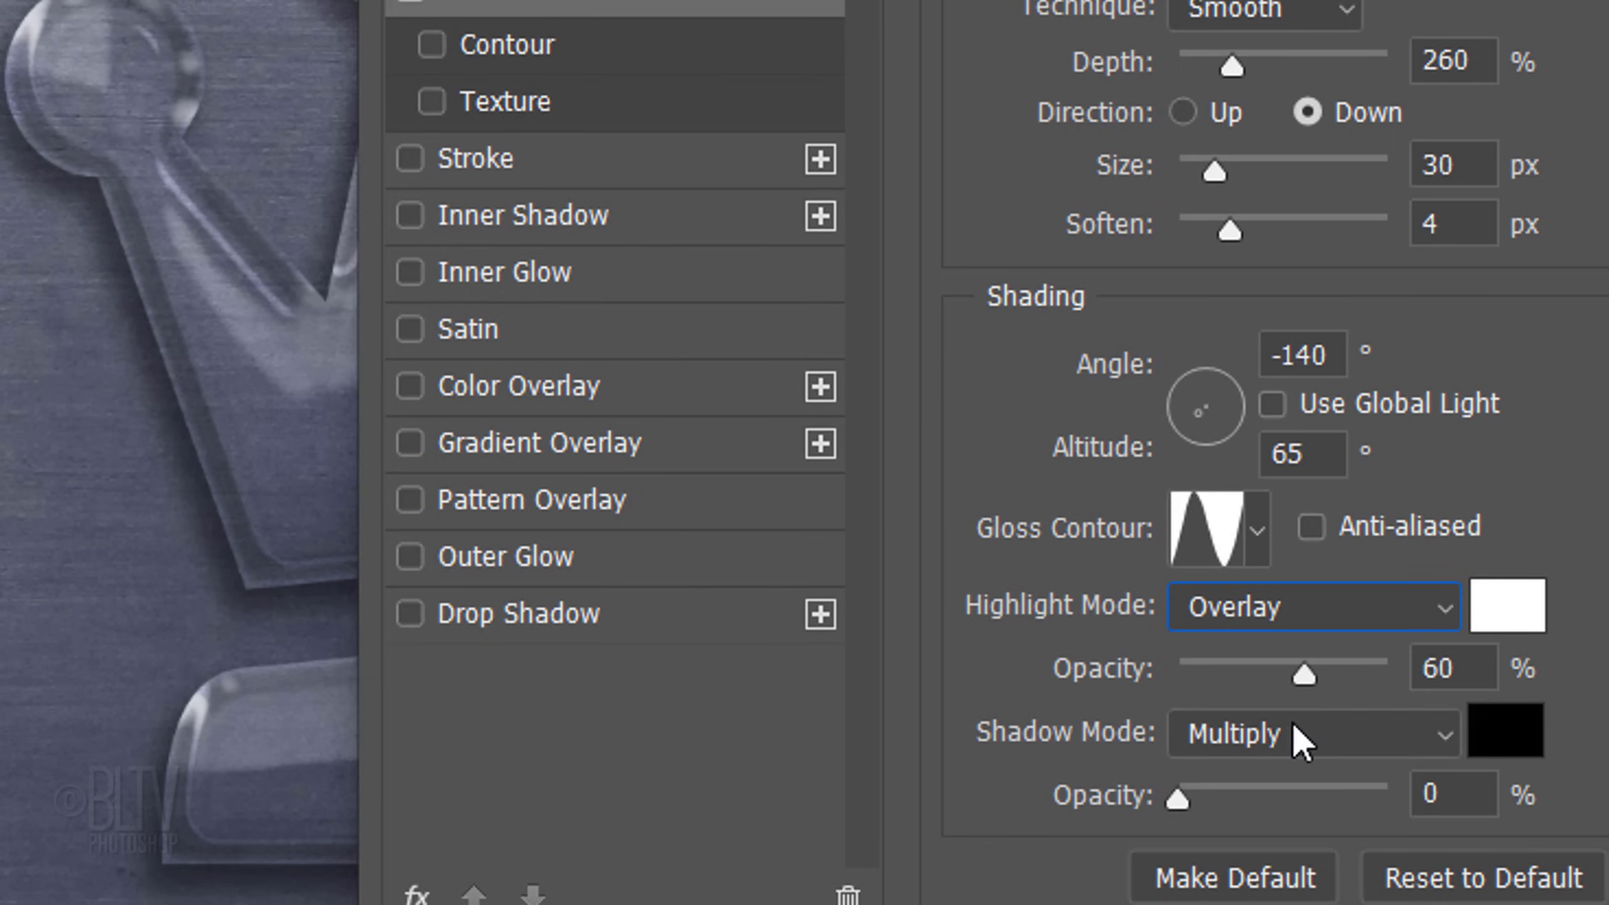
{"action": "double_click", "coordinate": [1432, 668]}
{"action": "type", "text": "100"}
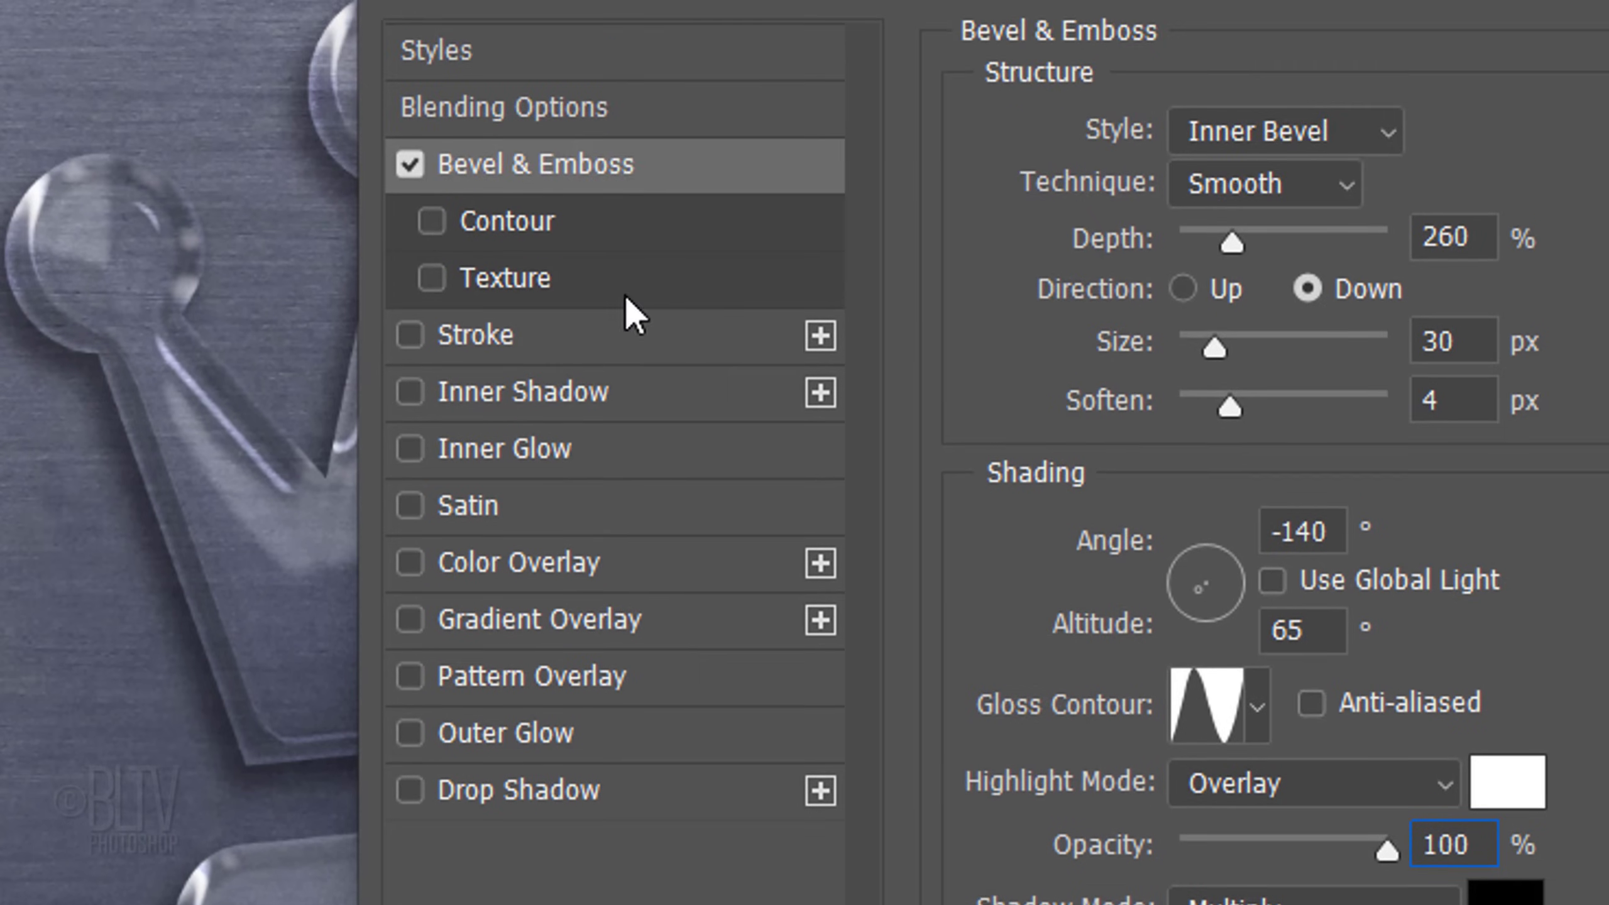
Enable the bevel's Contour option with the Peaks preset
{"action": "left_click", "coordinate": [563, 57]}
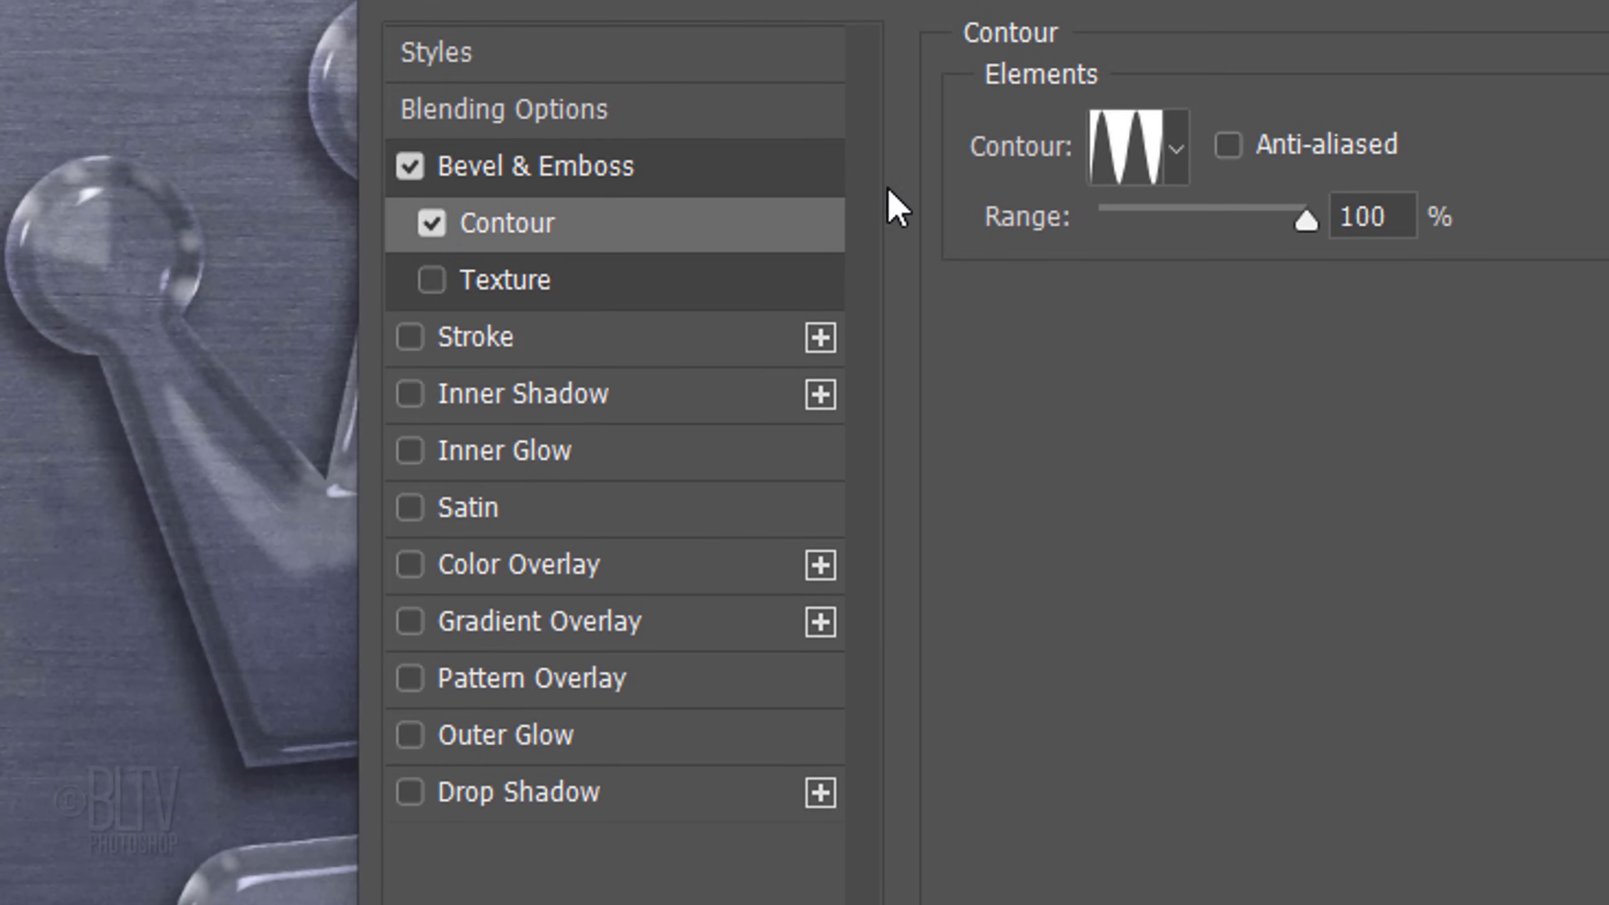
{"action": "left_click", "coordinate": [1175, 149]}
{"action": "scroll", "coordinate": [1337, 342], "scroll_direction": "up", "scroll_amount": 3}
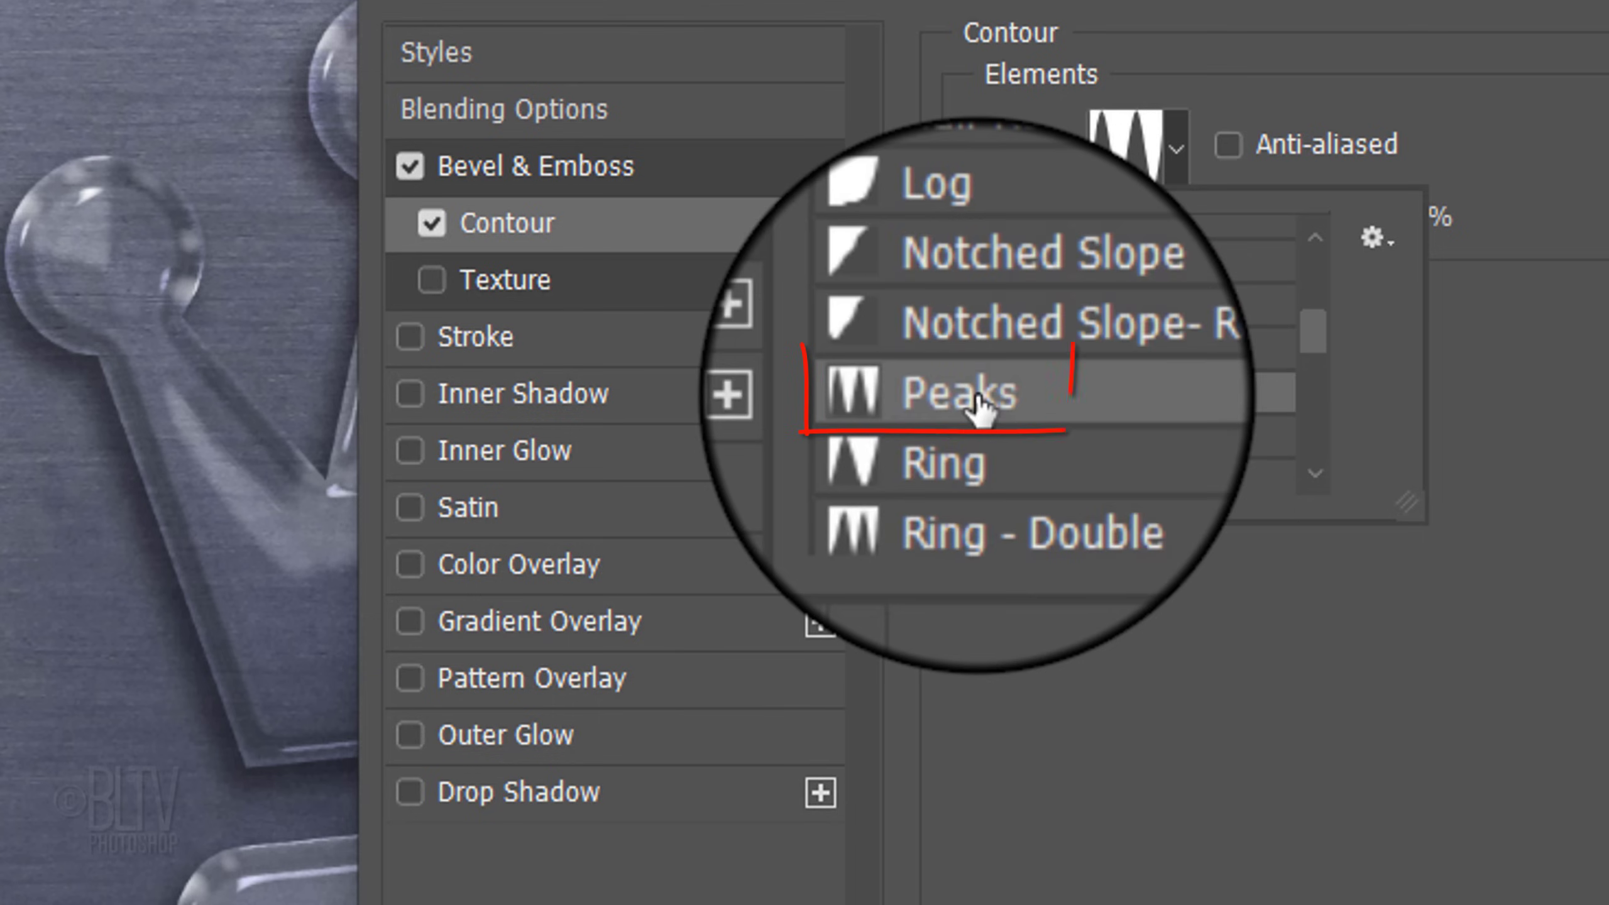
{"action": "left_click", "coordinate": [1573, 334]}
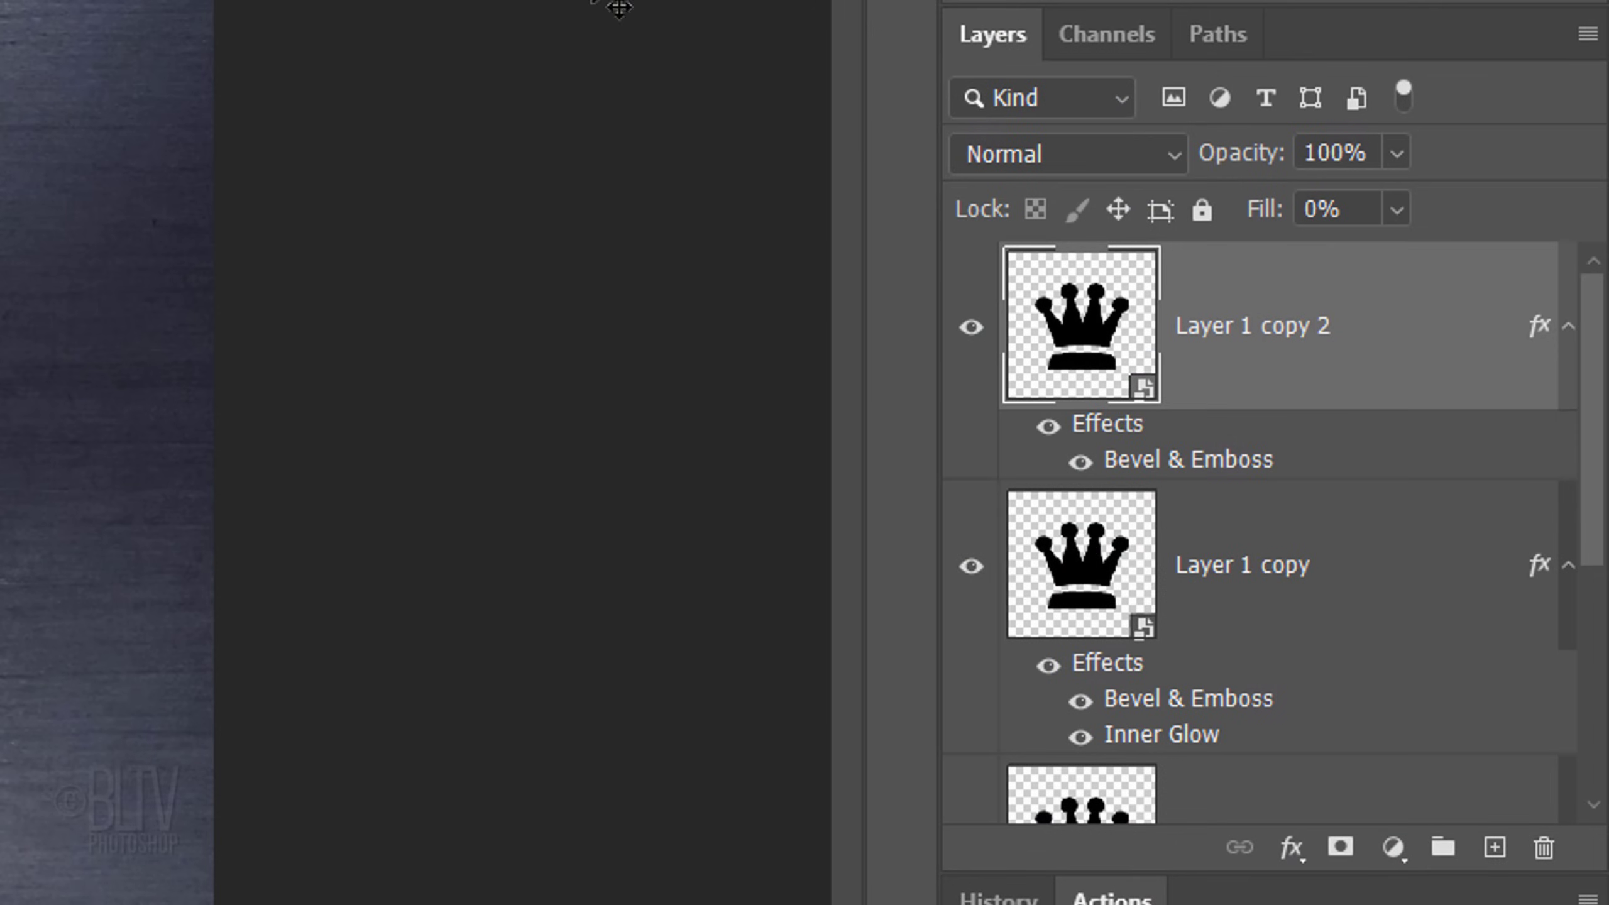
Group the three crown layers as Group 1 and convert the Background to smart object Layer 0
{"action": "left_click", "coordinate": [1320, 798], "text": "shift"}
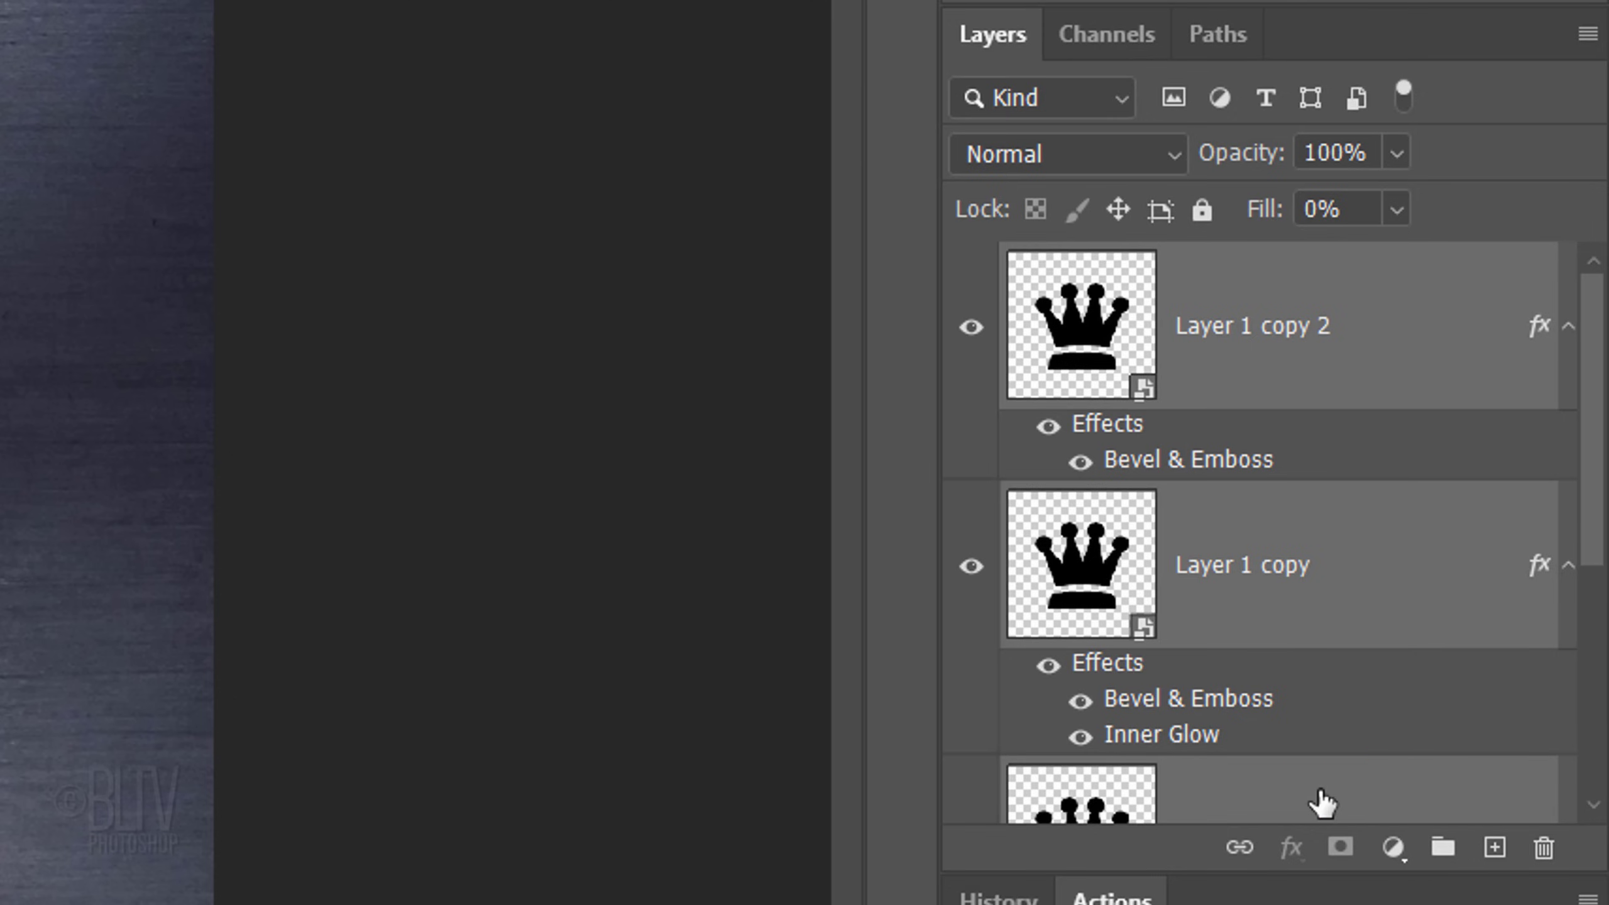
{"action": "key", "text": "ctrl+g"}
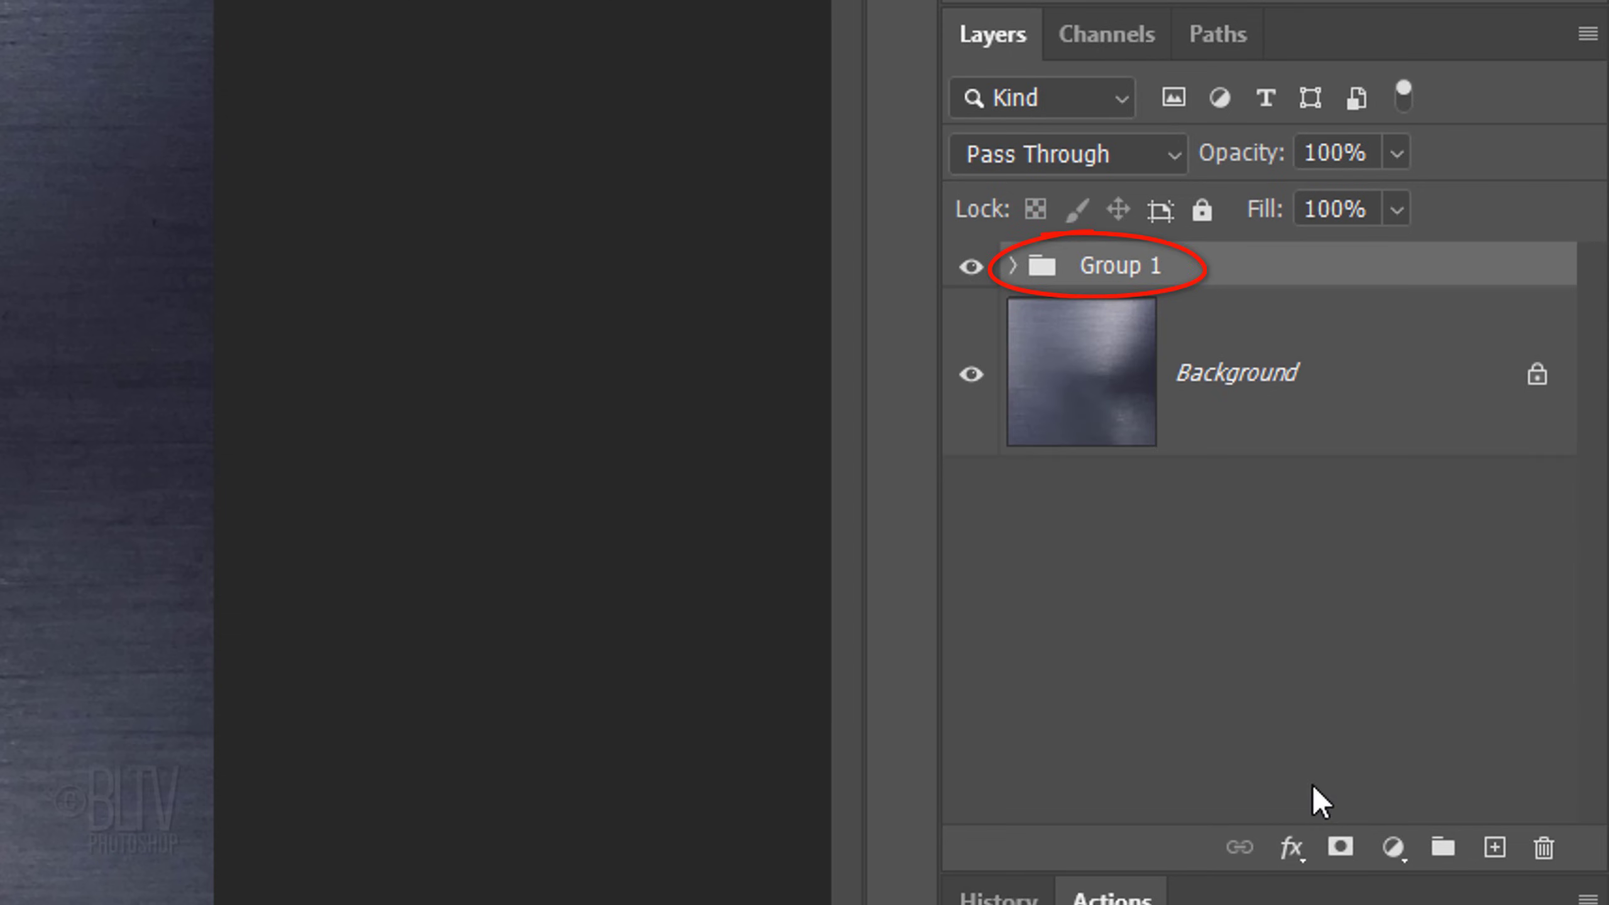
{"action": "left_click", "coordinate": [1350, 367]}
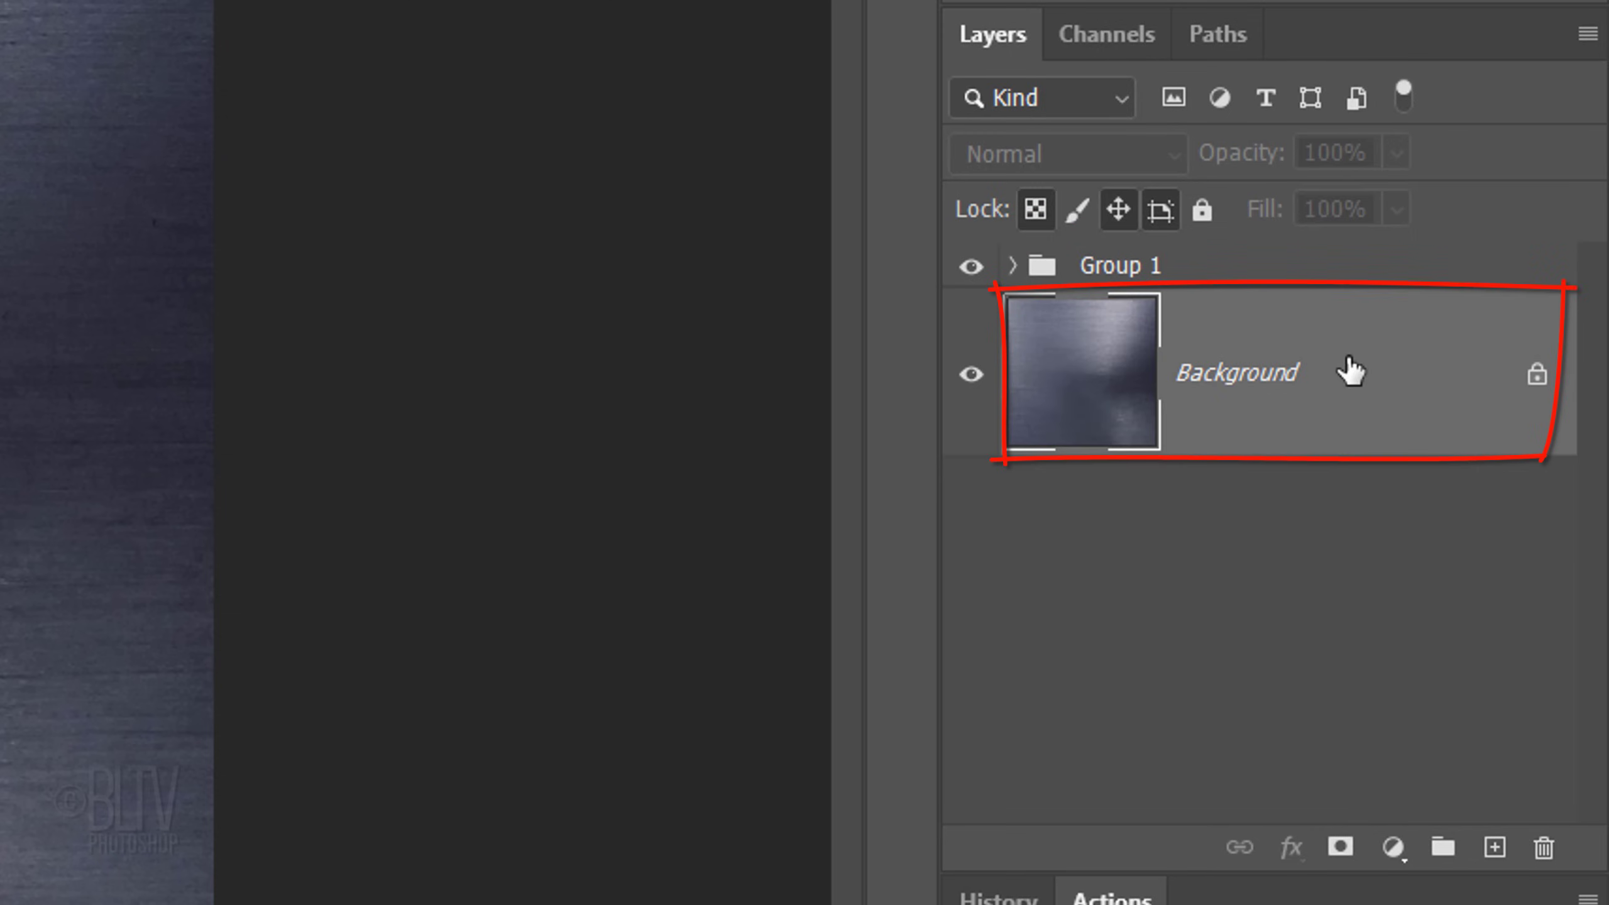
{"action": "left_click", "coordinate": [1586, 32]}
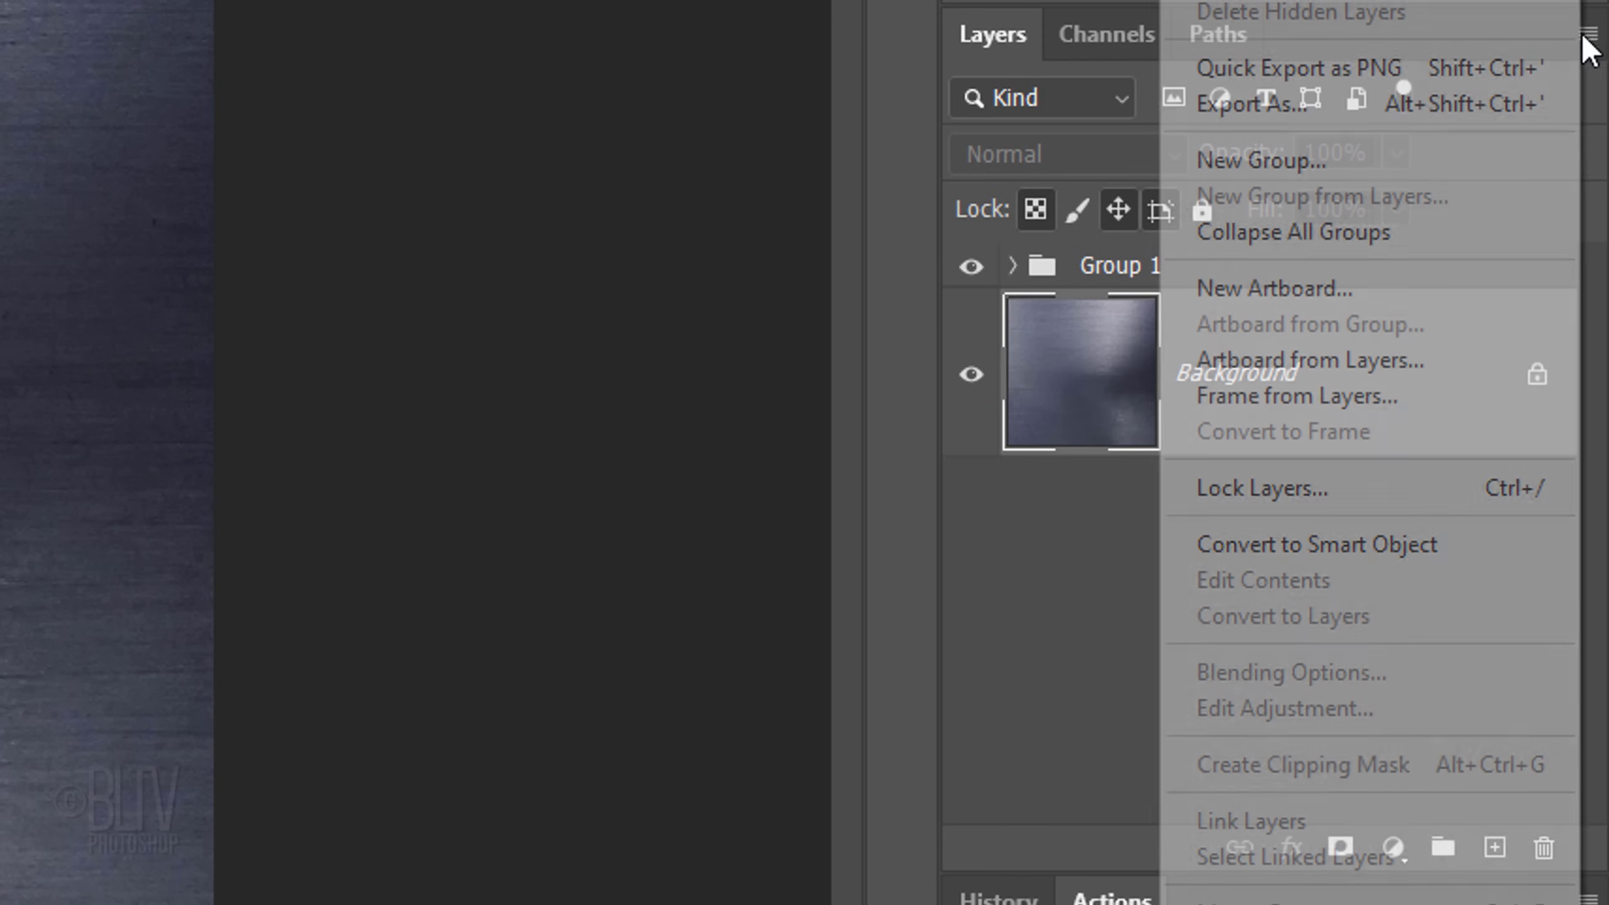
{"action": "left_click", "coordinate": [1283, 544]}
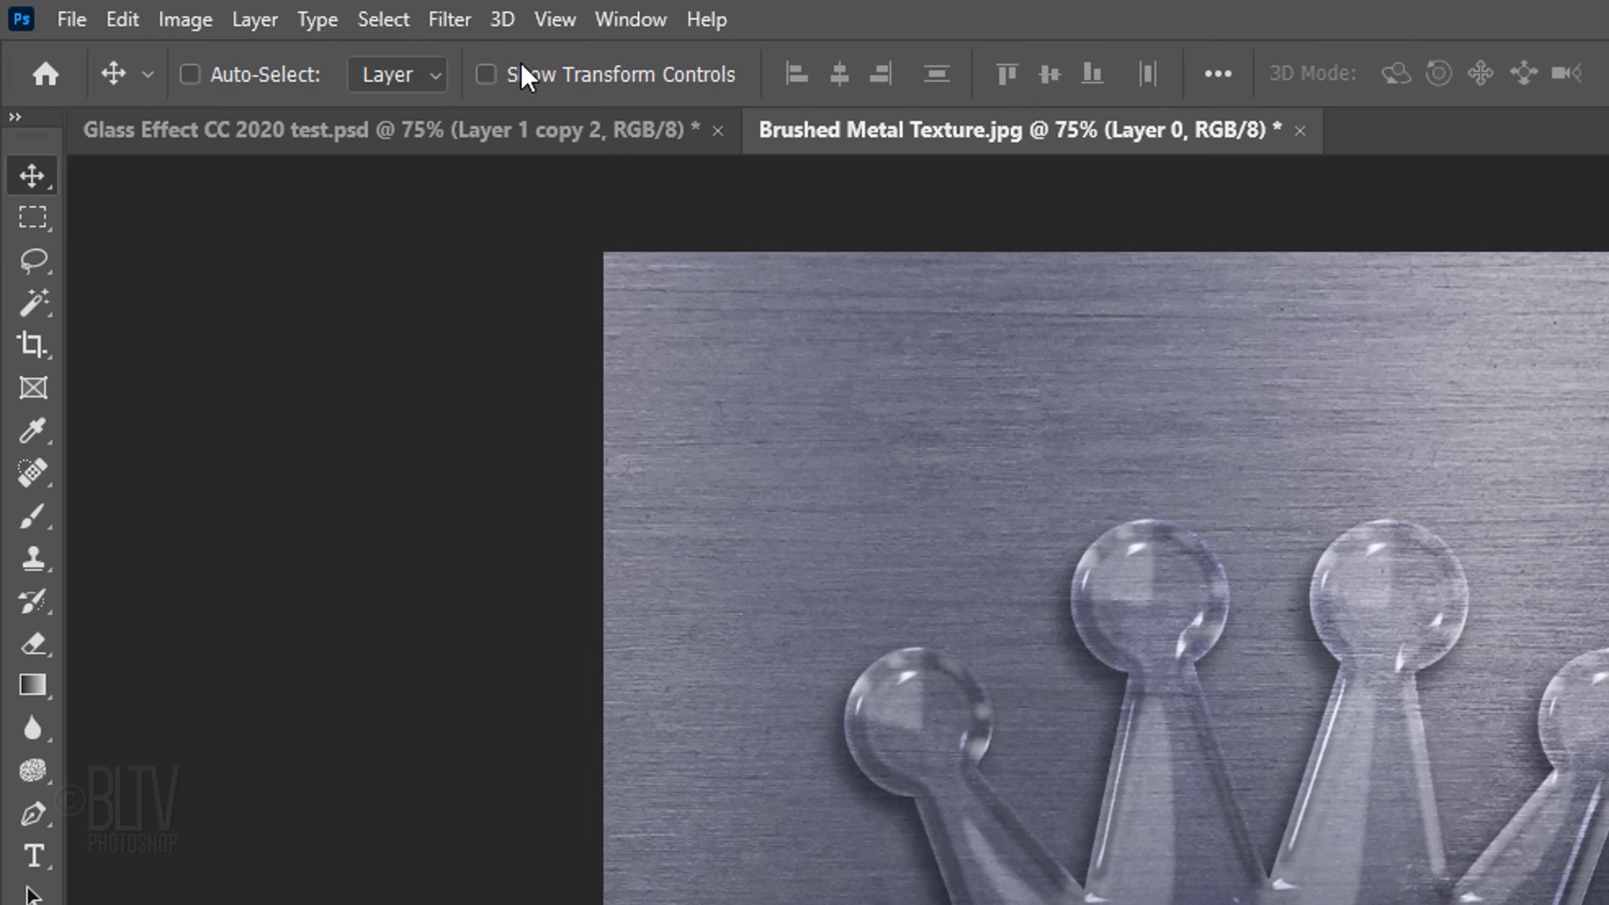
Apply Filter > Distort > Spherize at 50% amount to the brushed metal Layer 0
{"action": "left_click", "coordinate": [451, 20]}
{"action": "mouse_move", "coordinate": [514, 513]}
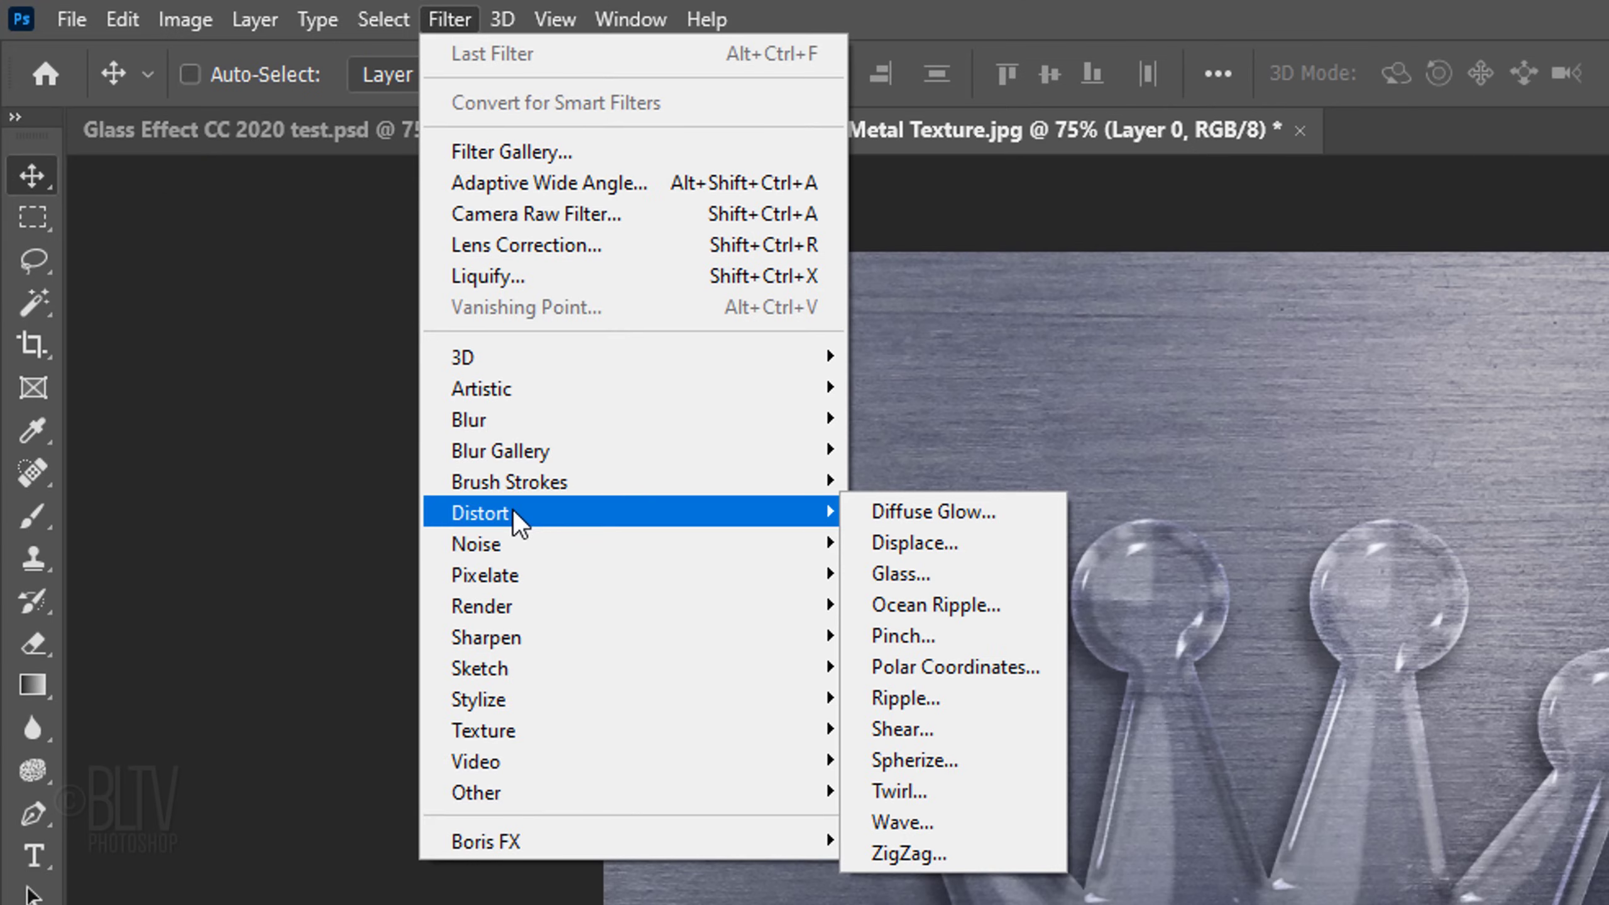
{"action": "left_click", "coordinate": [912, 757]}
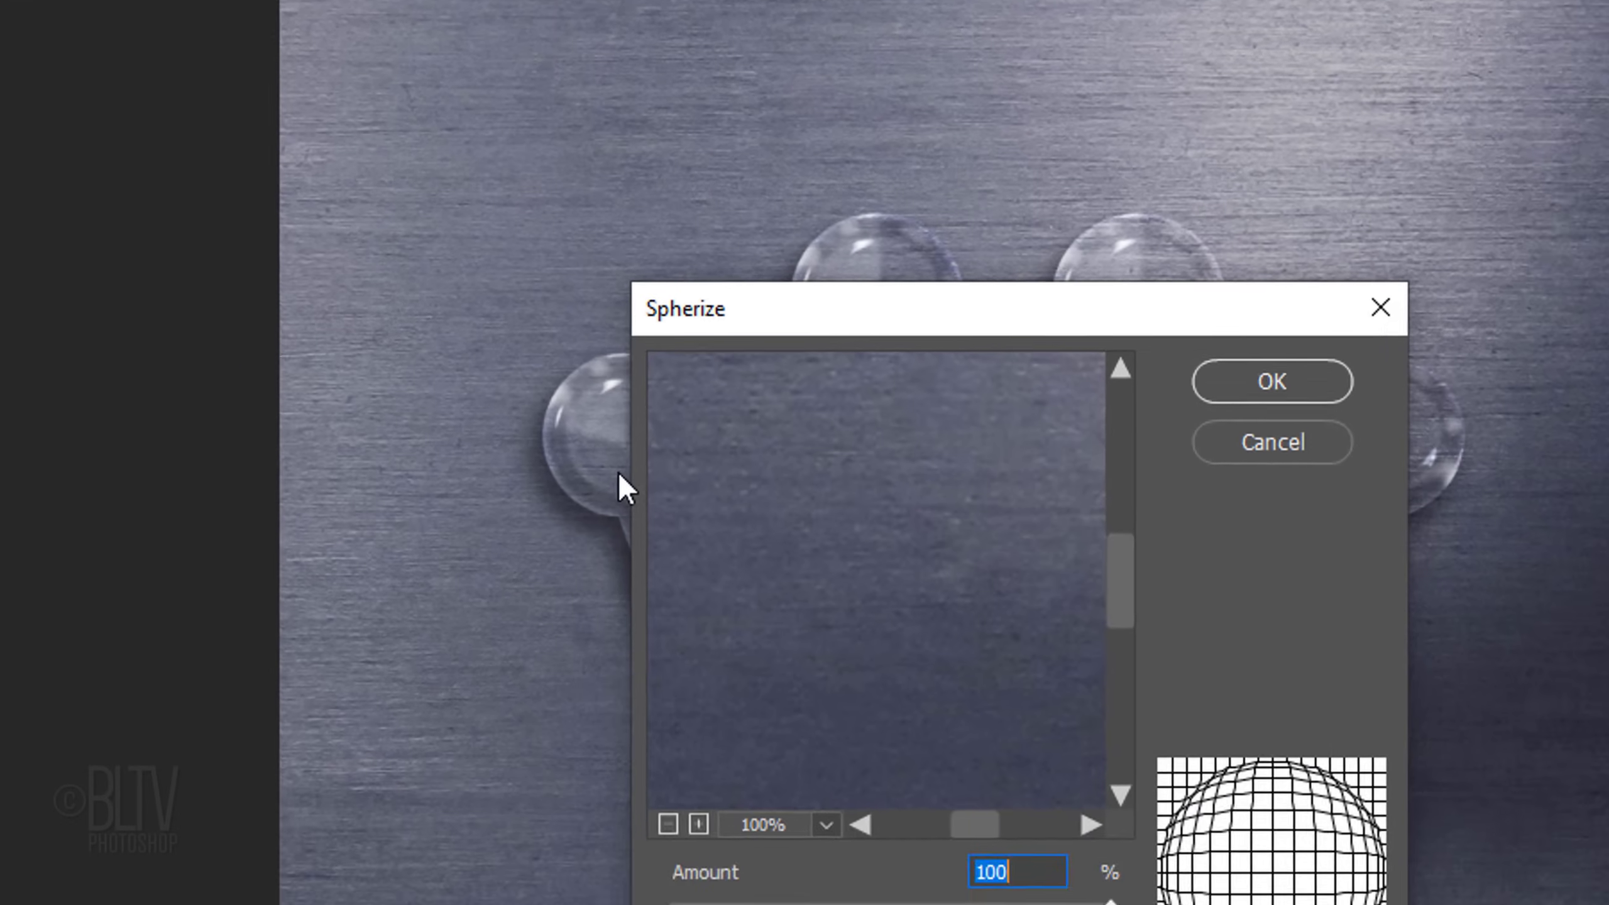
{"action": "type", "text": "50"}
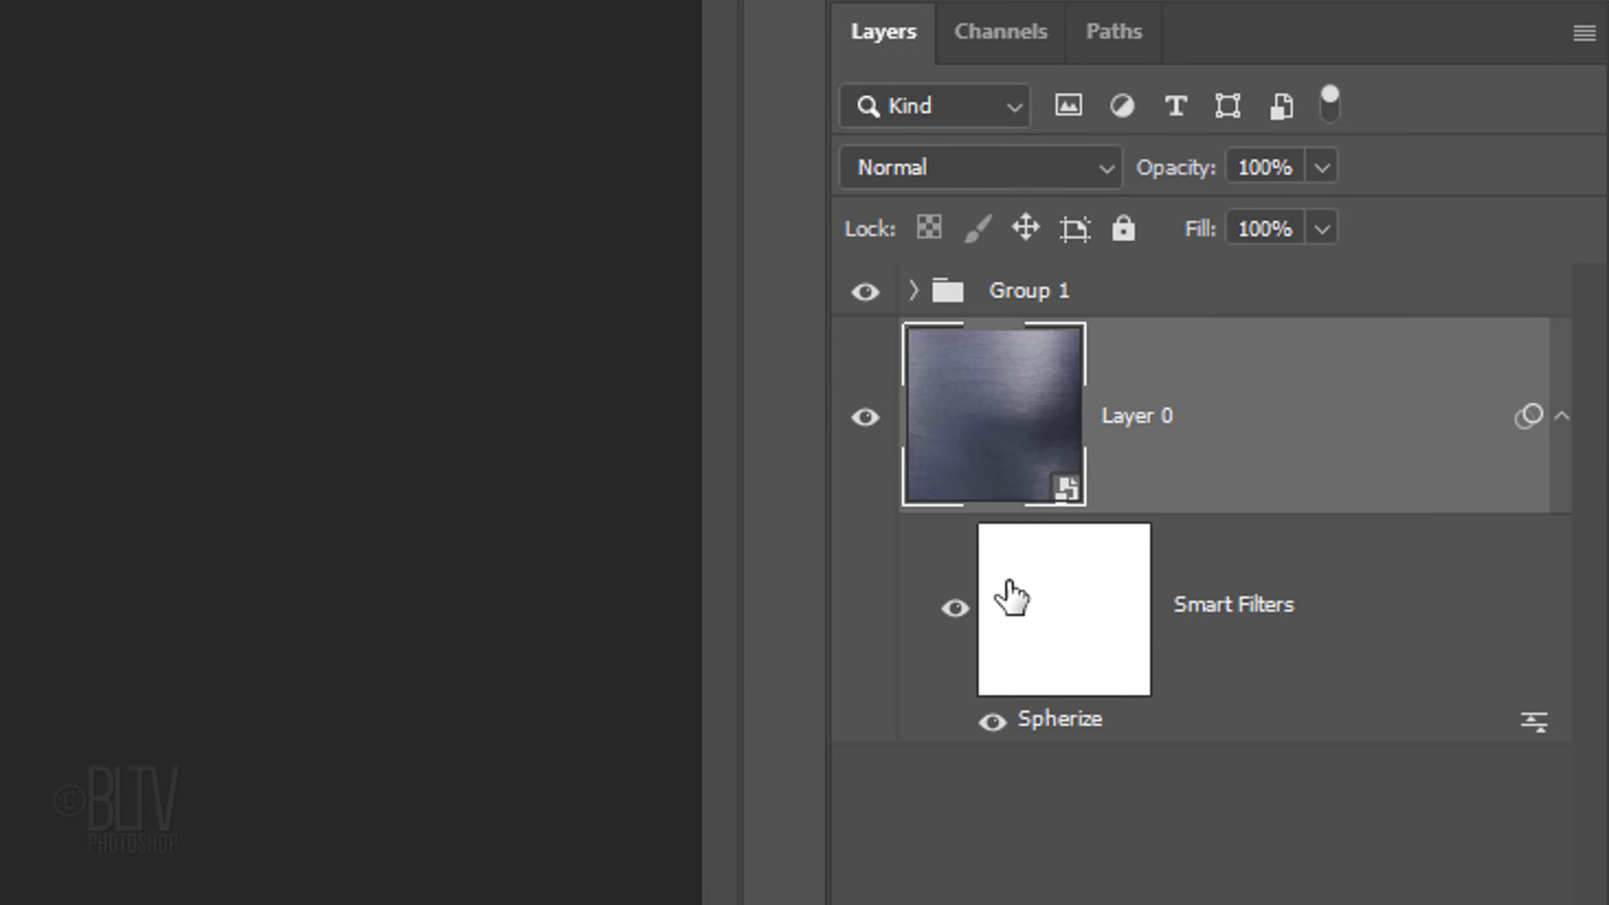
Invert the Spherize filter mask to black, then fill the crown-shaped selection with white
{"action": "left_click", "coordinate": [1058, 624]}
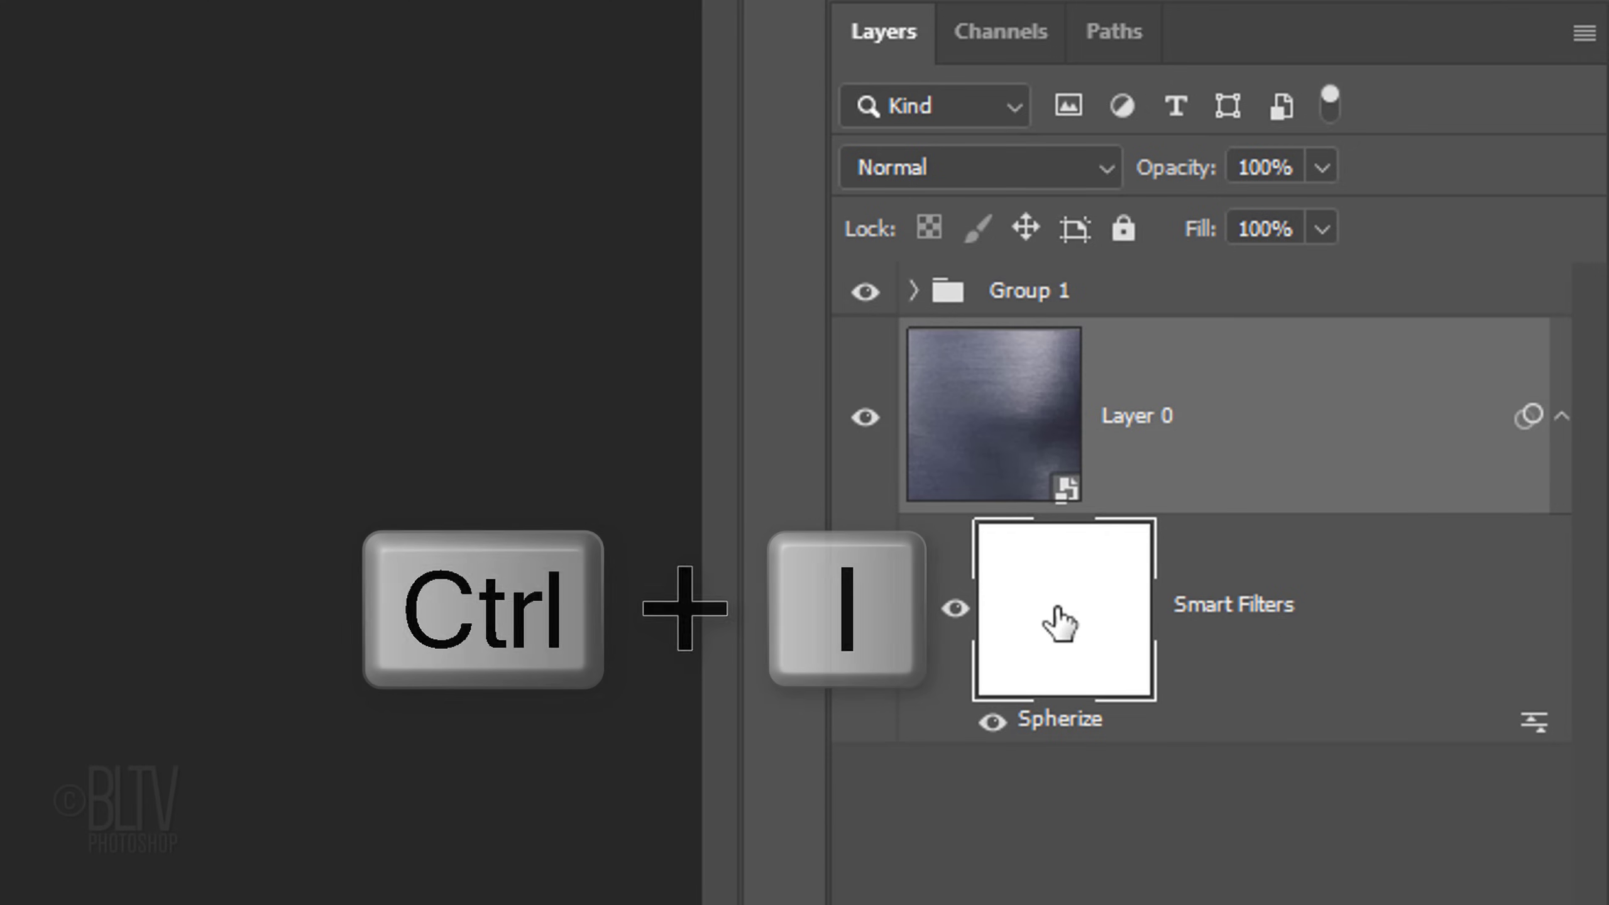
{"action": "key", "text": "ctrl+i"}
{"action": "left_click", "coordinate": [912, 292]}
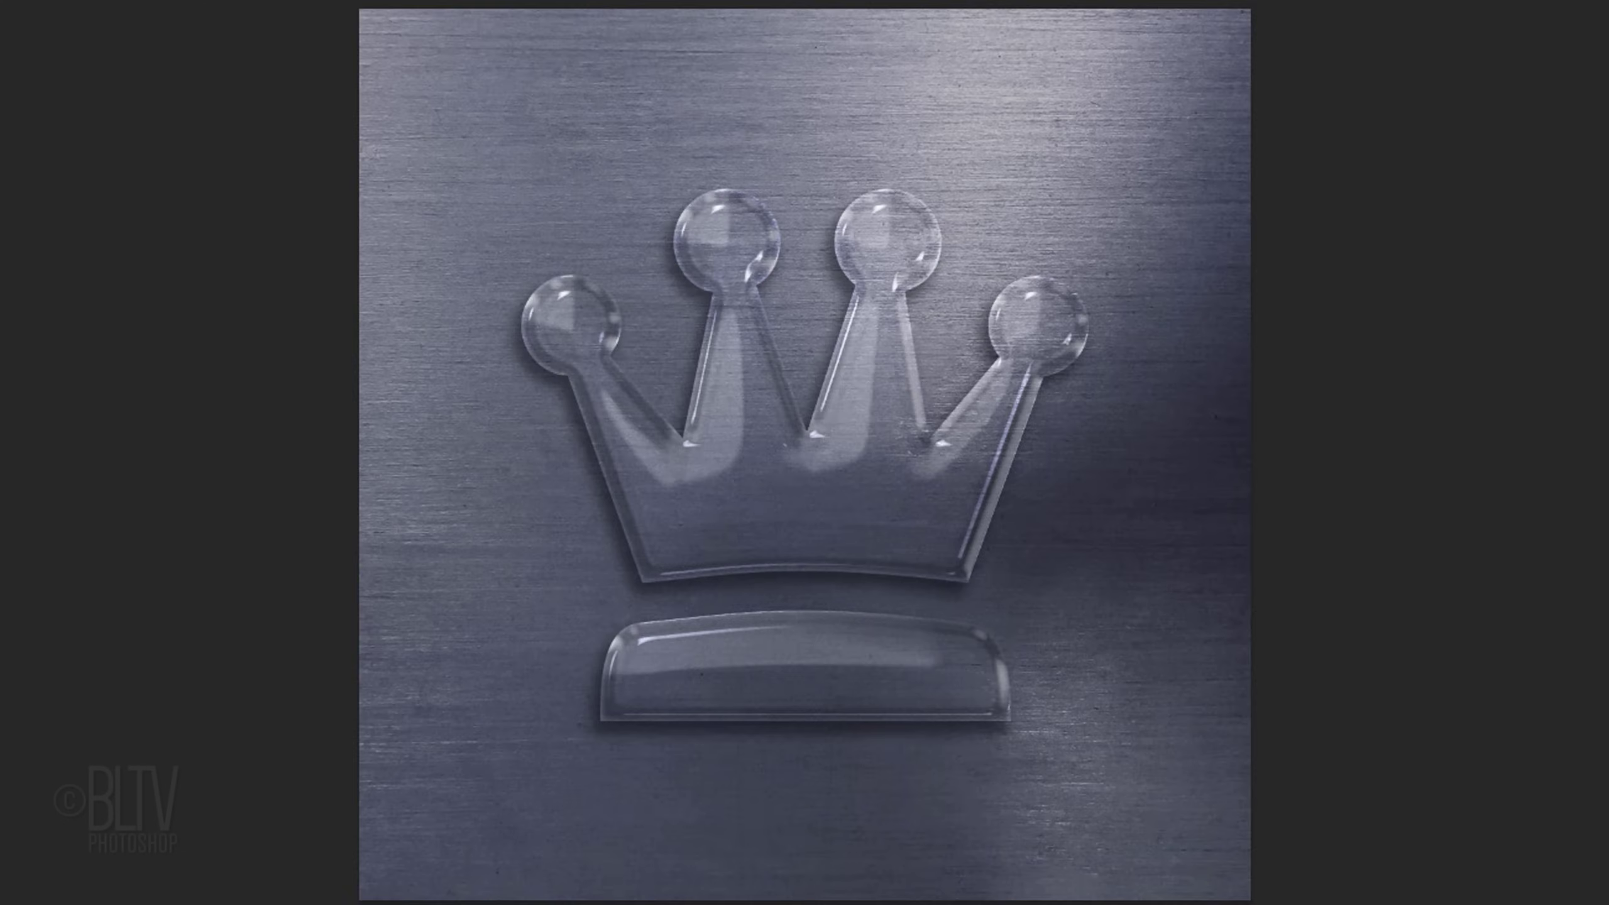
{"action": "left_click", "coordinate": [1085, 429], "text": "ctrl"}
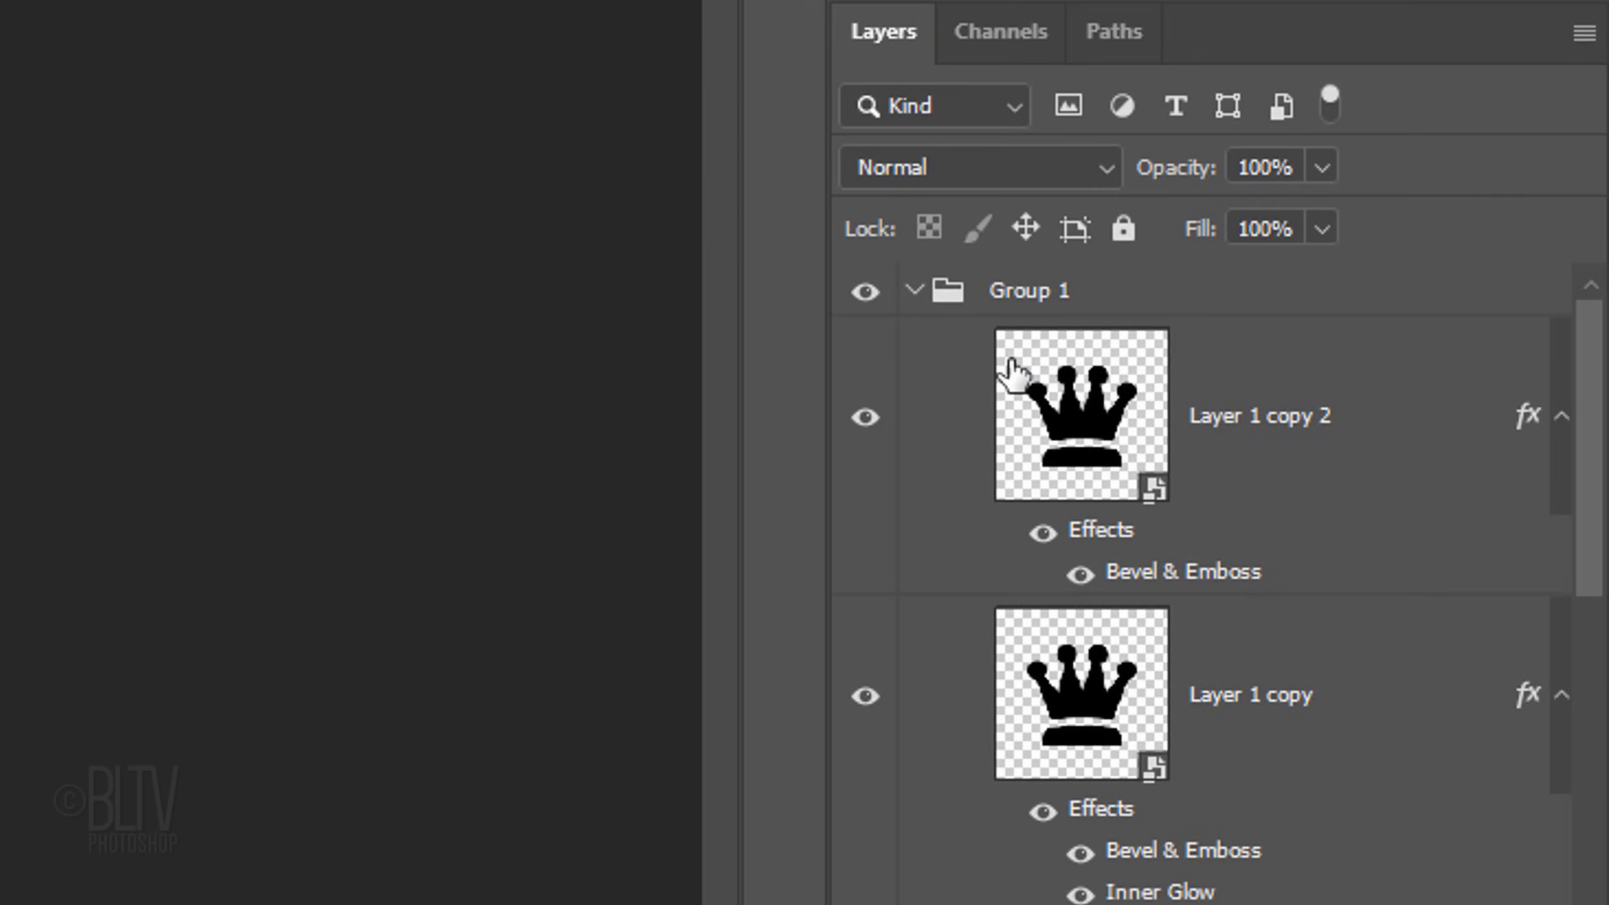
{"action": "left_click", "coordinate": [912, 291]}
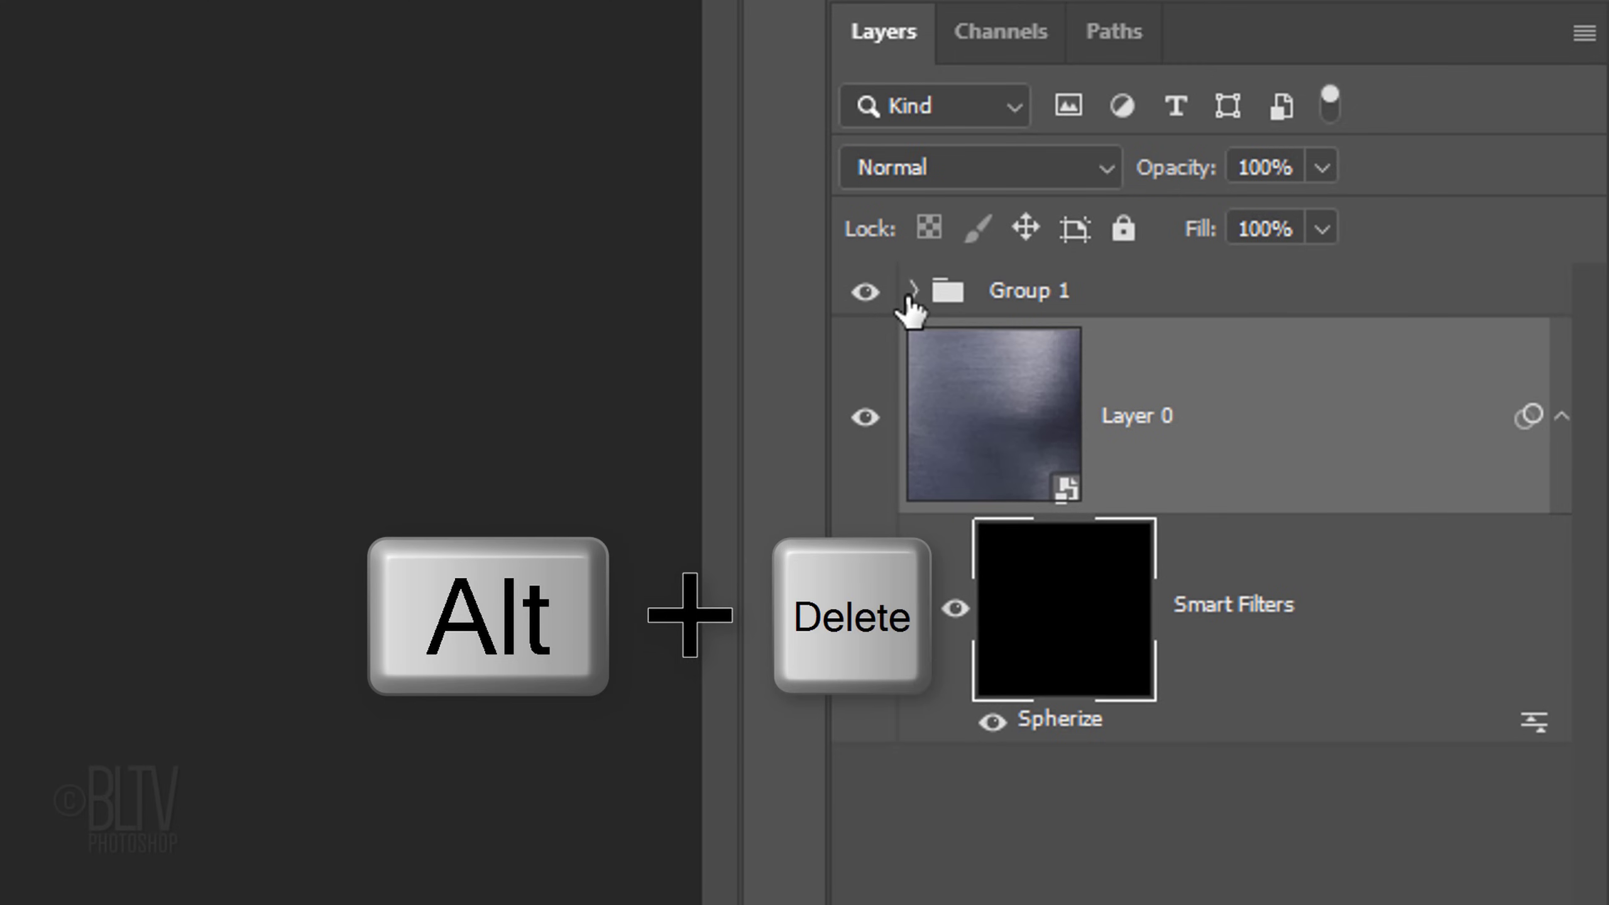
{"action": "key", "text": "alt+Delete"}
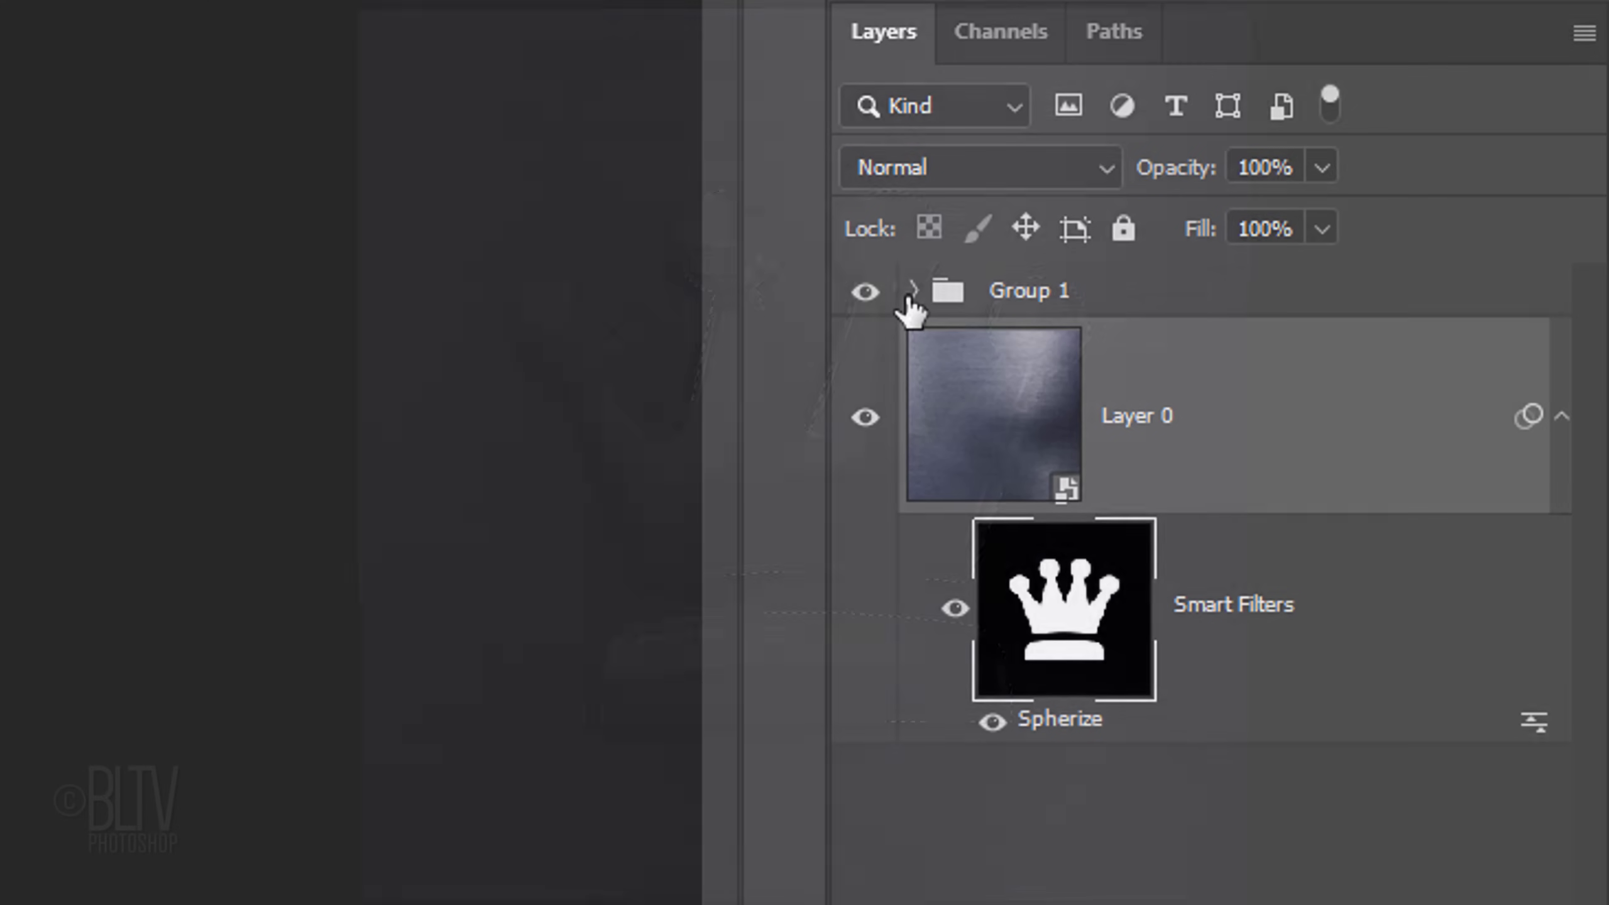